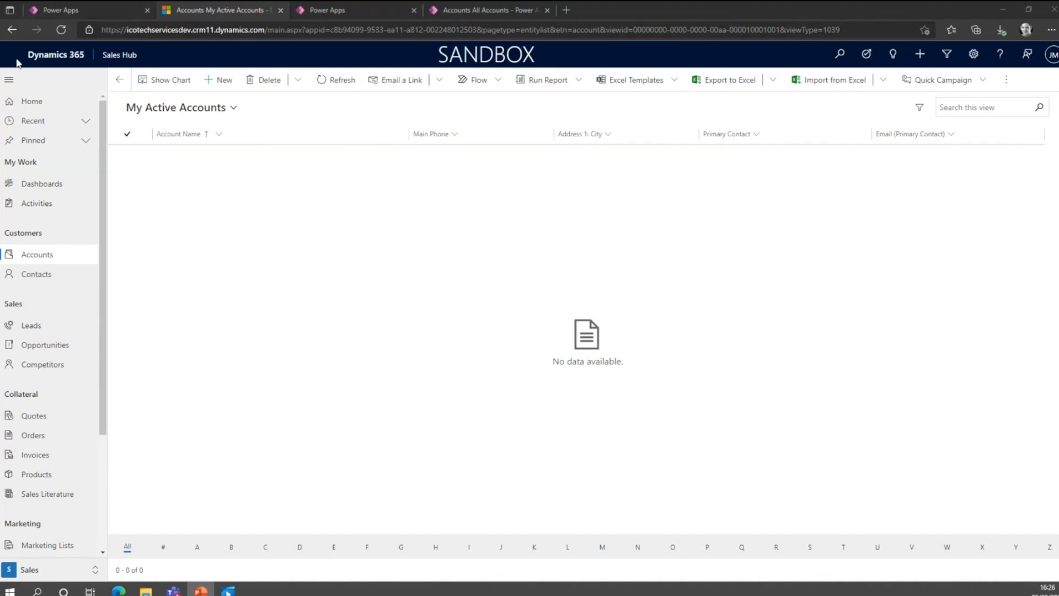
Switch from Sales Hub to the Marketing app in the list of published apps.
{"action": "left_click", "coordinate": [119, 57]}
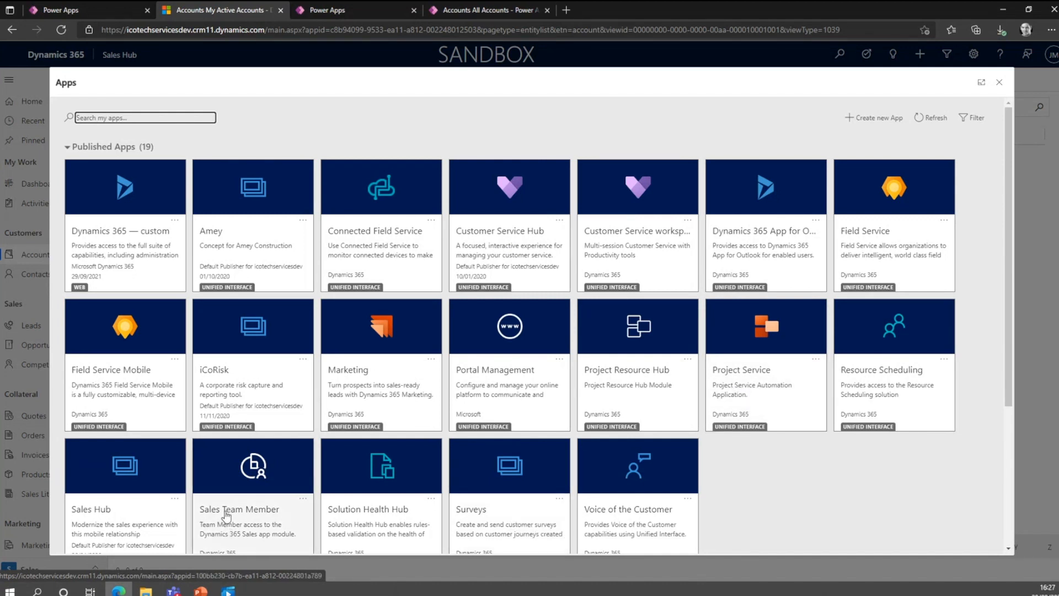
{"action": "scroll", "coordinate": [356, 516], "scroll_direction": "down", "scroll_amount": 1}
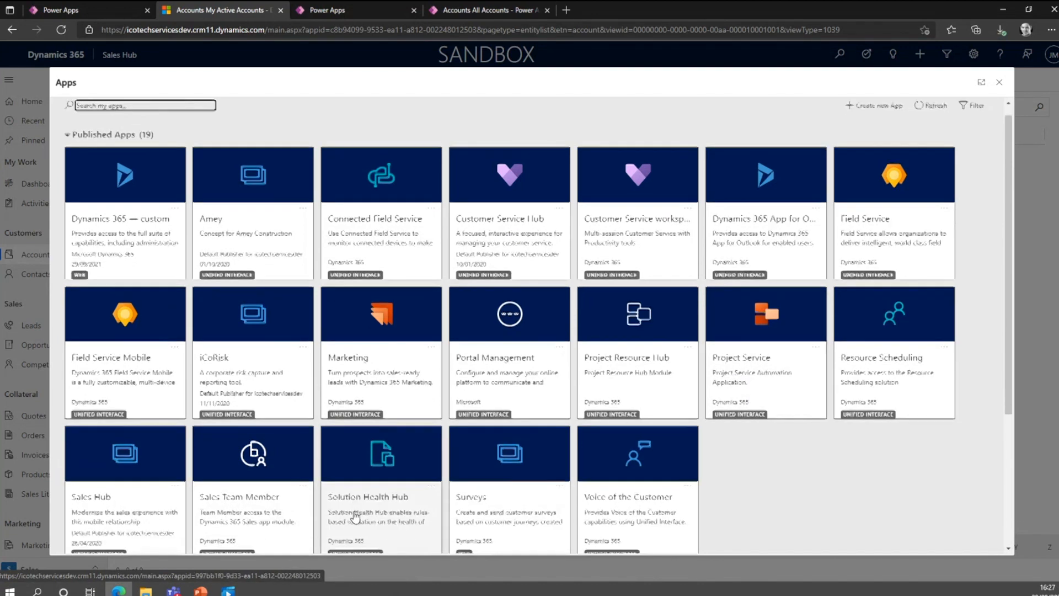
{"action": "scroll", "coordinate": [356, 516], "scroll_direction": "down", "scroll_amount": 1}
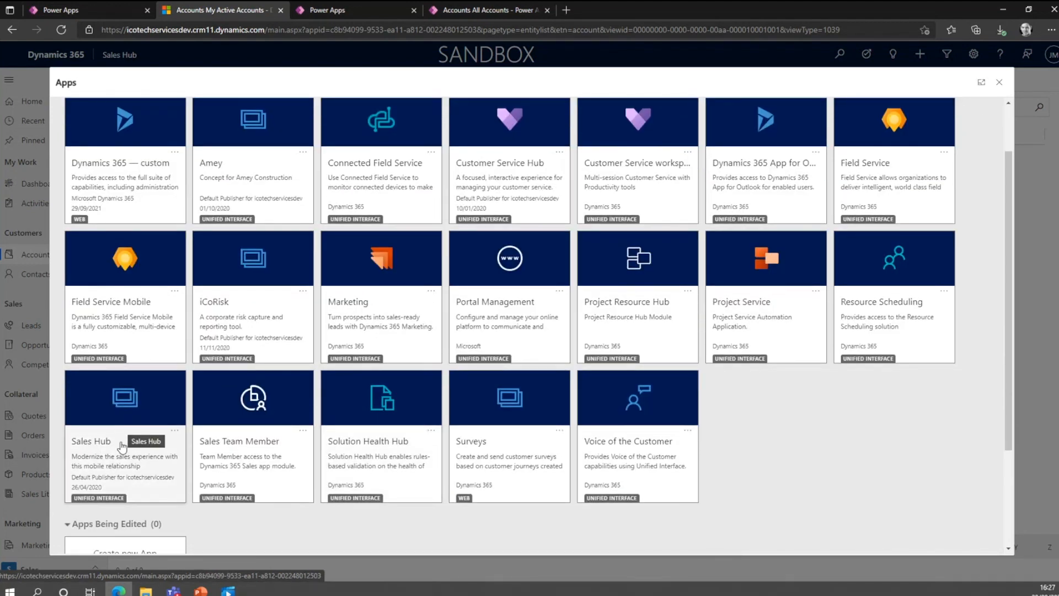
{"action": "left_click", "coordinate": [367, 319]}
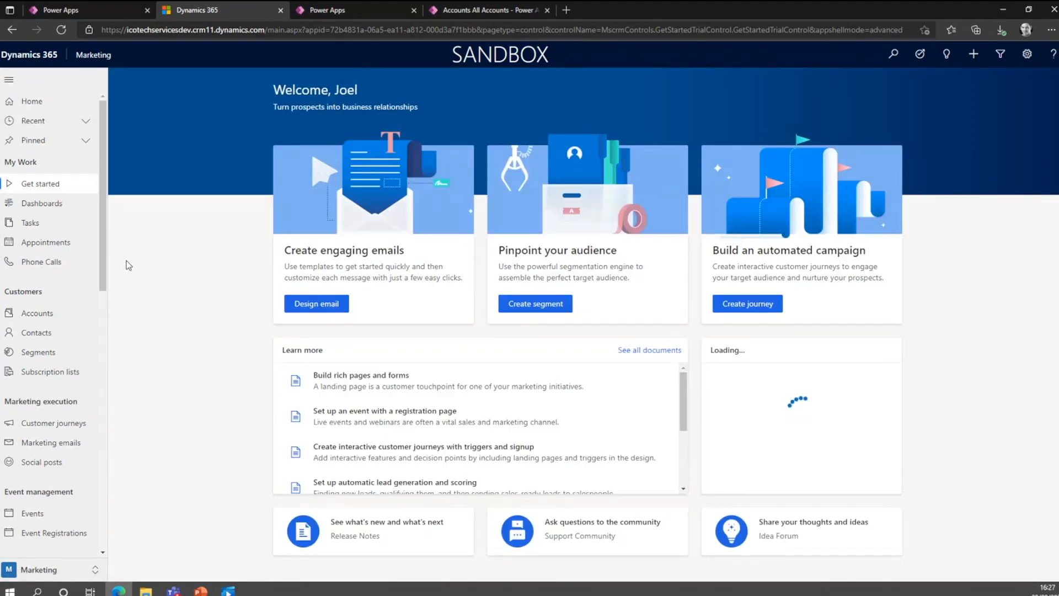
Start a new event record and review its agenda and its registration and attendance sections.
{"action": "scroll", "coordinate": [68, 331], "scroll_direction": "down", "scroll_amount": 3}
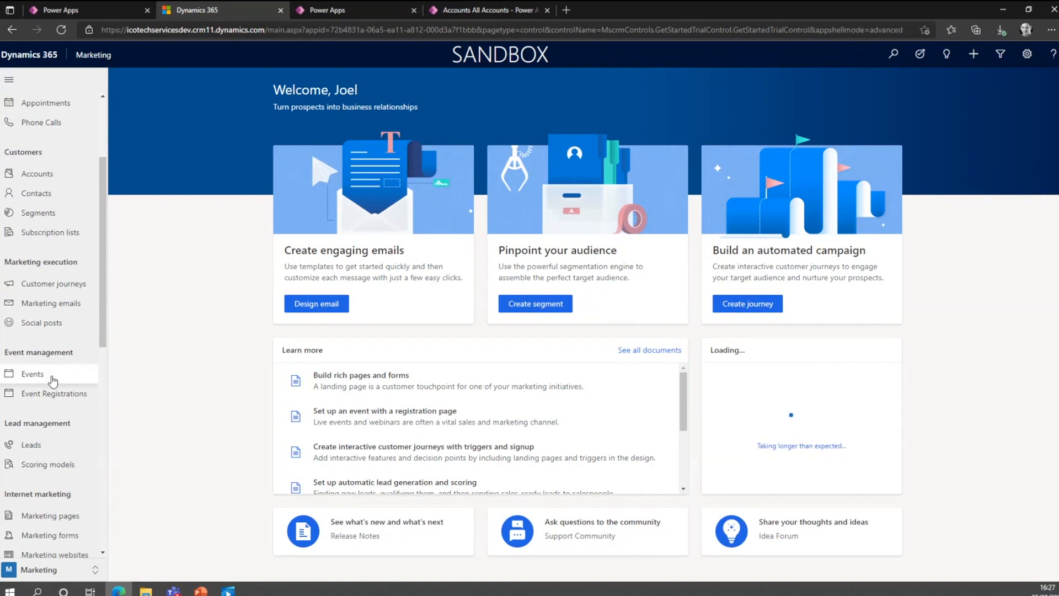
{"action": "left_click", "coordinate": [53, 380]}
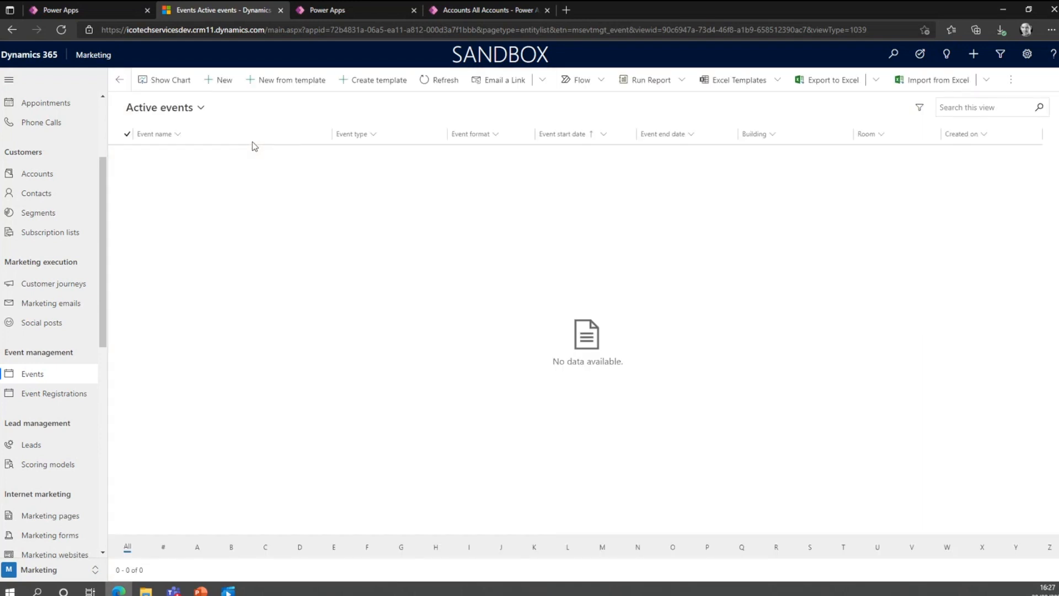
{"action": "left_click", "coordinate": [226, 82]}
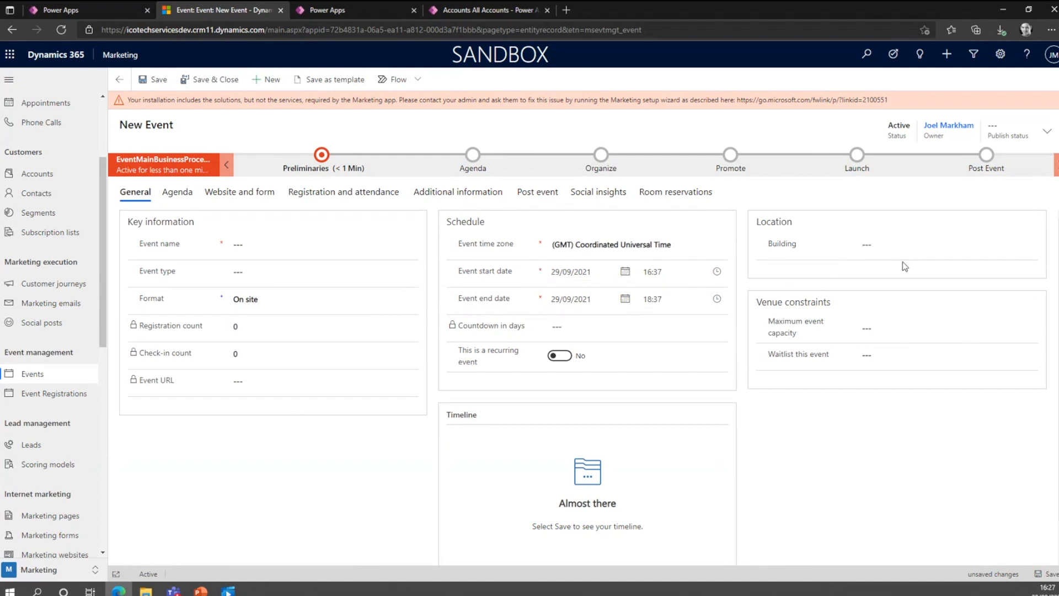
{"action": "left_click", "coordinate": [177, 192]}
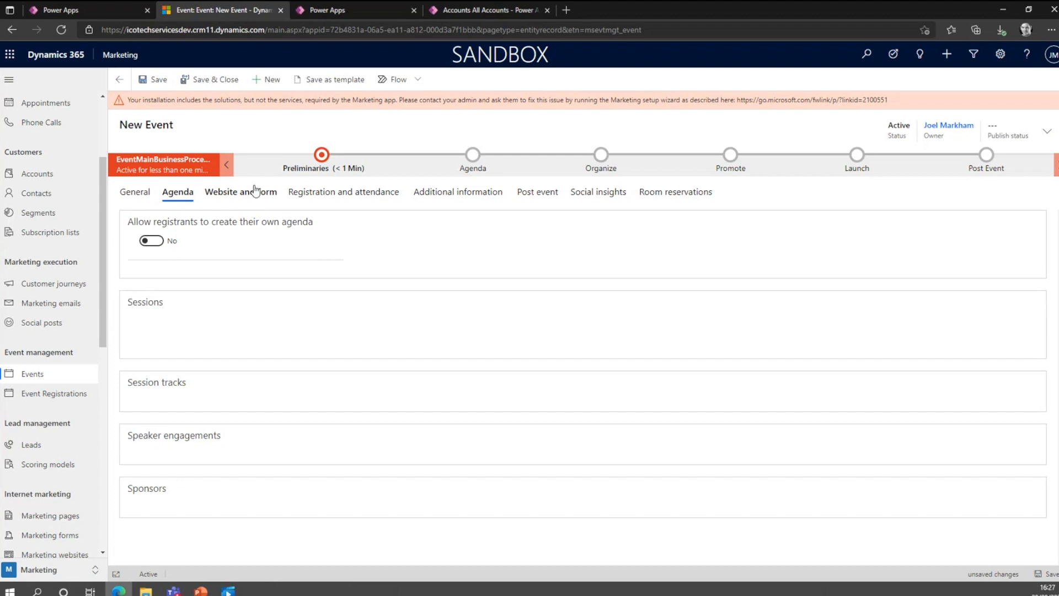
{"action": "left_click", "coordinate": [319, 198]}
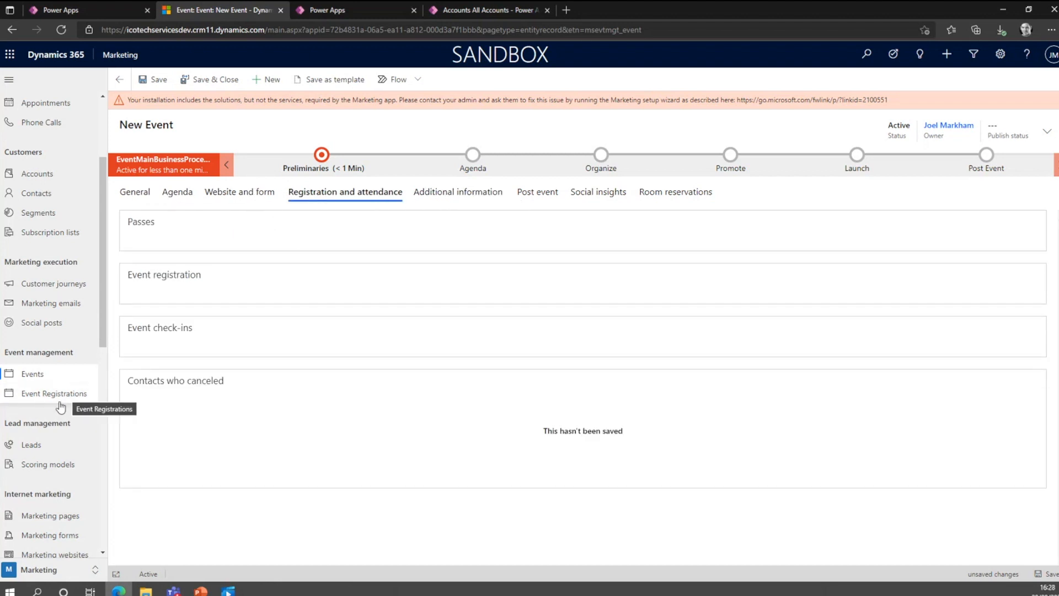
Leave the unsaved event, show all lead scoring models, and start a new scoring model to view its designer.
{"action": "left_click", "coordinate": [53, 470]}
{"action": "left_click", "coordinate": [600, 433]}
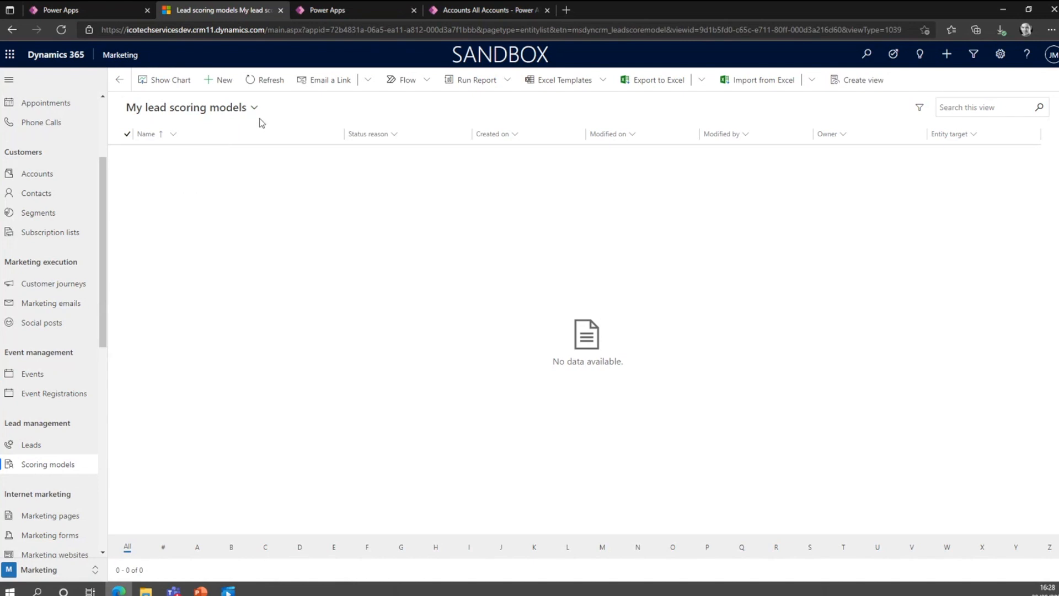
{"action": "left_click", "coordinate": [255, 109]}
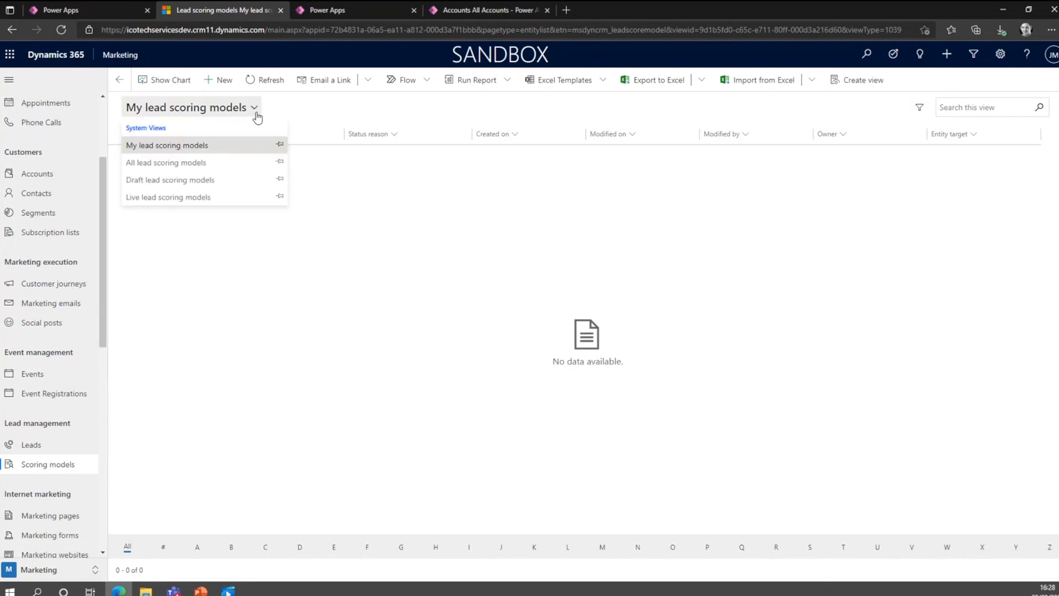
{"action": "left_click", "coordinate": [233, 162]}
{"action": "left_click", "coordinate": [210, 85]}
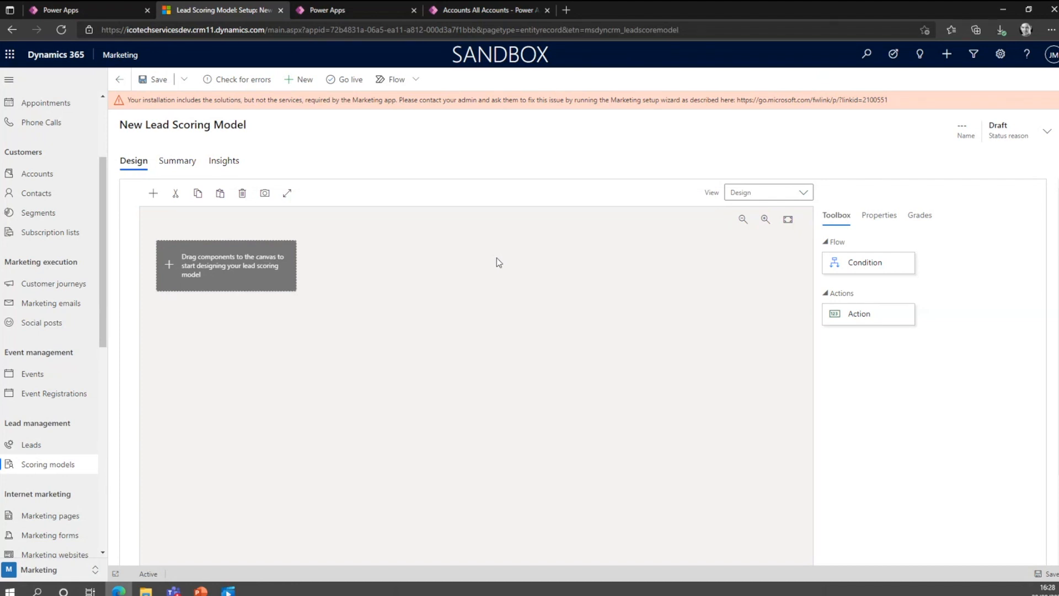
Start a new social post with Twitter as the channel and look up a social configuration to post from.
{"action": "left_click", "coordinate": [58, 331]}
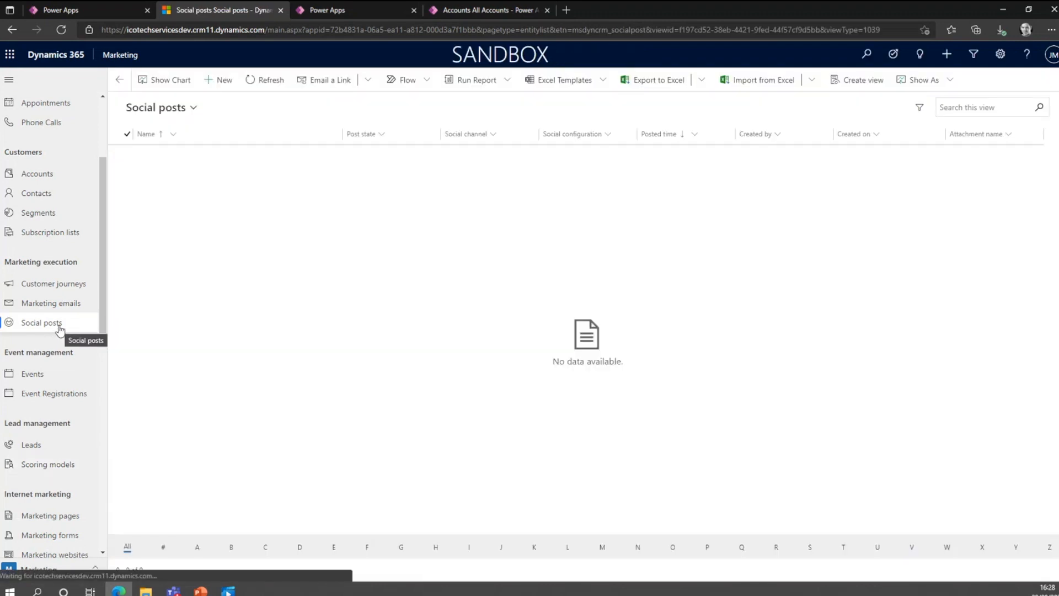
{"action": "left_click", "coordinate": [218, 79]}
{"action": "left_click", "coordinate": [272, 219]}
{"action": "left_click", "coordinate": [317, 218]}
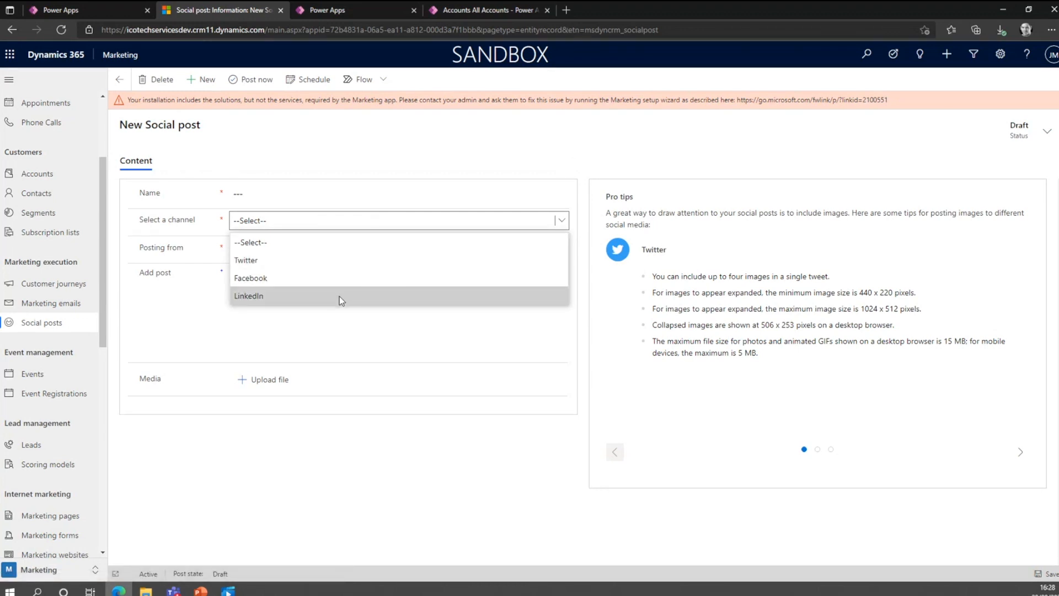
{"action": "left_click", "coordinate": [374, 172]}
{"action": "left_click", "coordinate": [312, 232]}
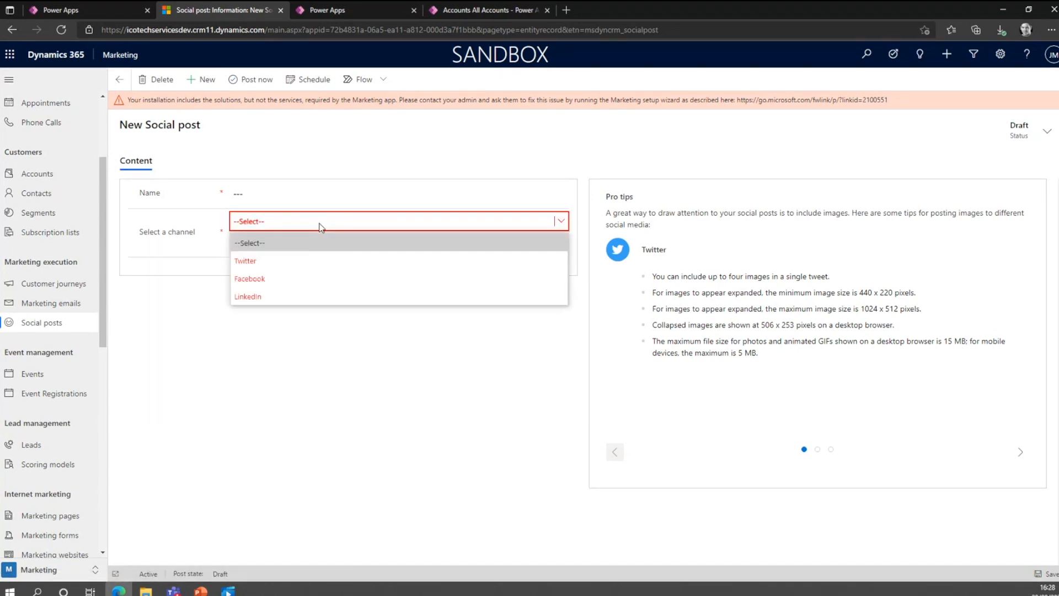
{"action": "left_click", "coordinate": [303, 263]}
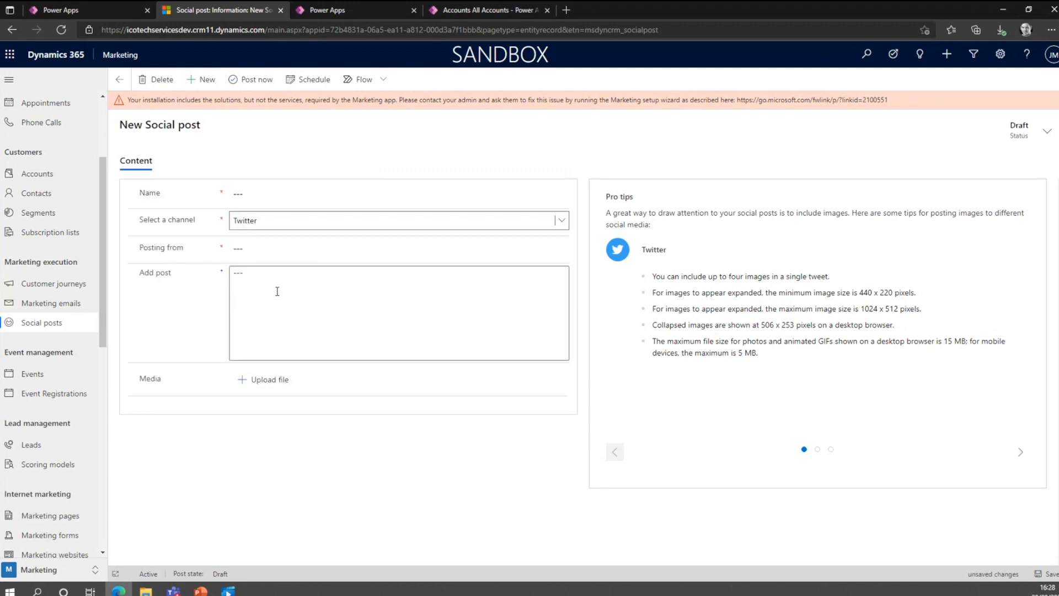
{"action": "left_click", "coordinate": [560, 248]}
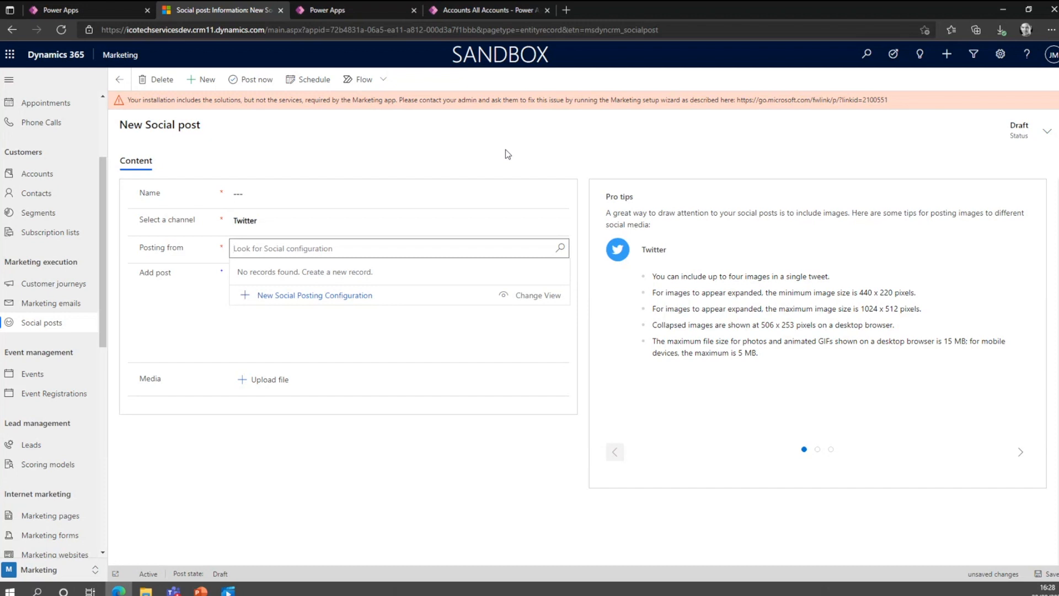
Open the marketing content files list, discarding the unsaved social post.
{"action": "scroll", "coordinate": [41, 356], "scroll_direction": "down", "scroll_amount": 5}
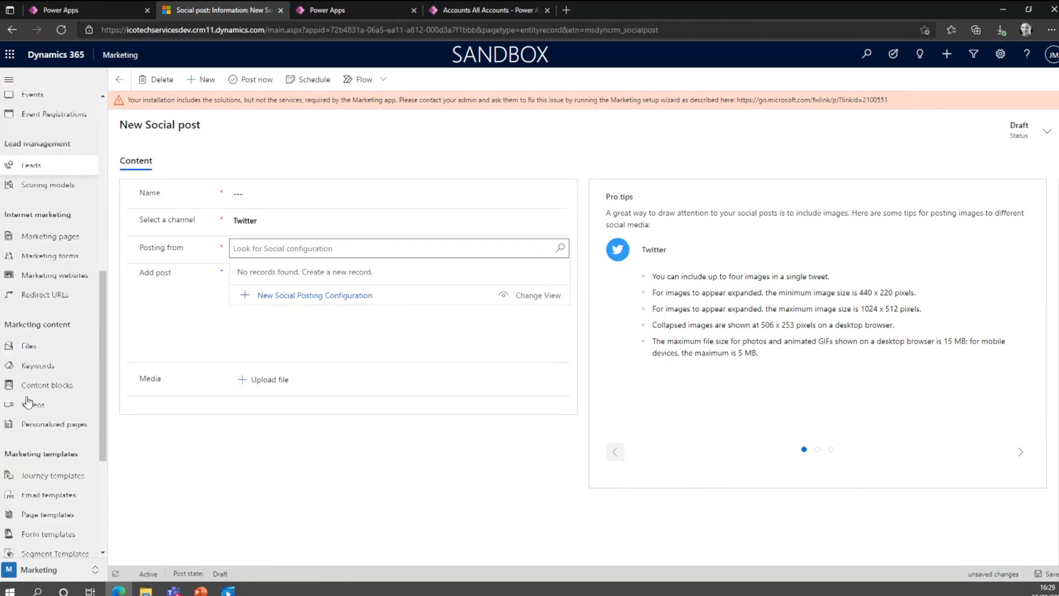
{"action": "left_click", "coordinate": [33, 346]}
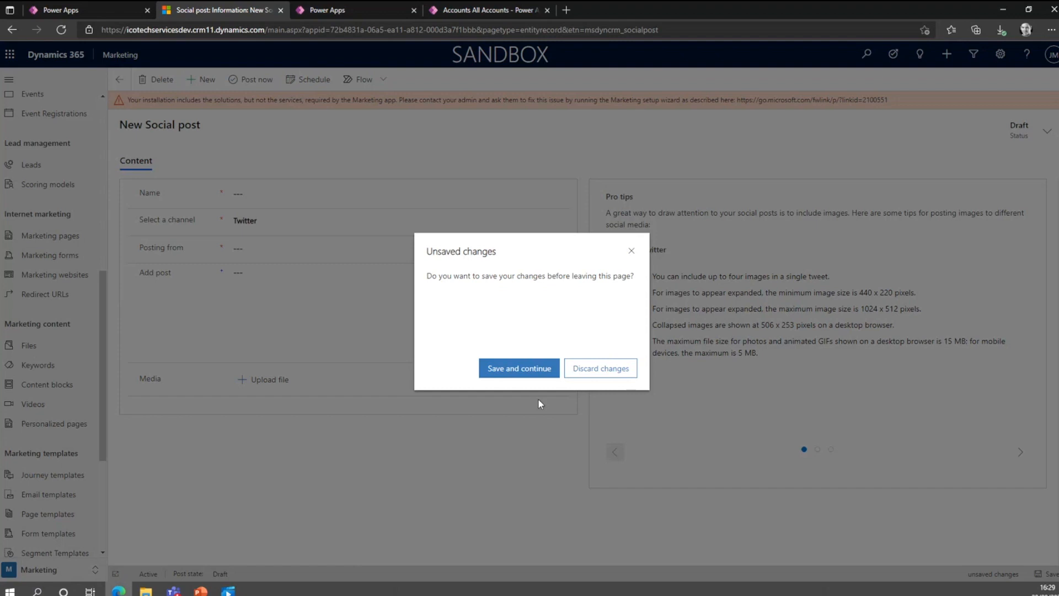
{"action": "left_click", "coordinate": [591, 374]}
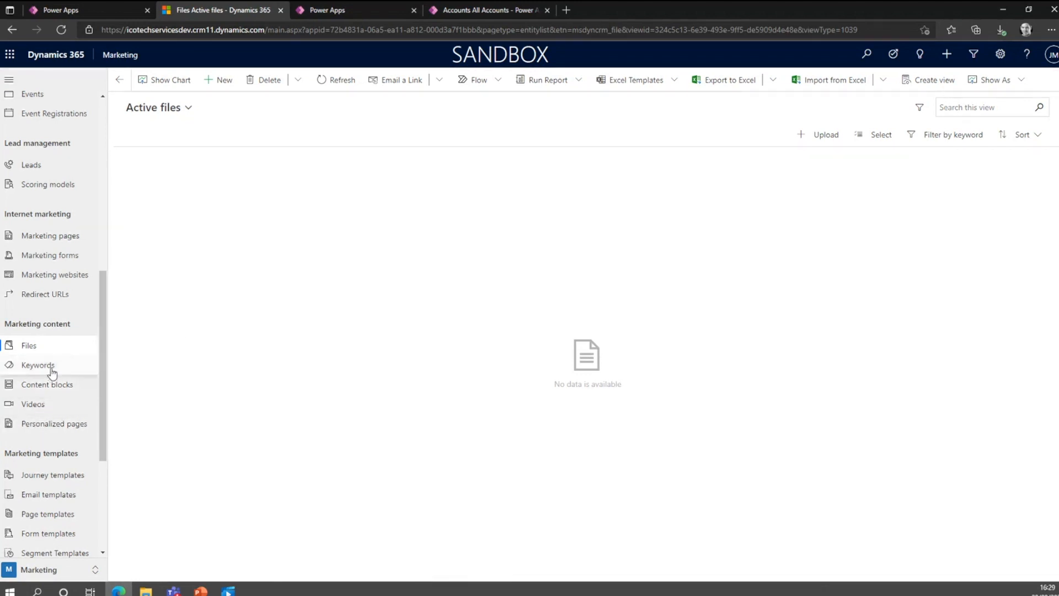
Look over the Marketing app's areas, viewing the customer journey dashboard, the appointments and the phone calls.
{"action": "scroll", "coordinate": [51, 395], "scroll_direction": "up", "scroll_amount": 8}
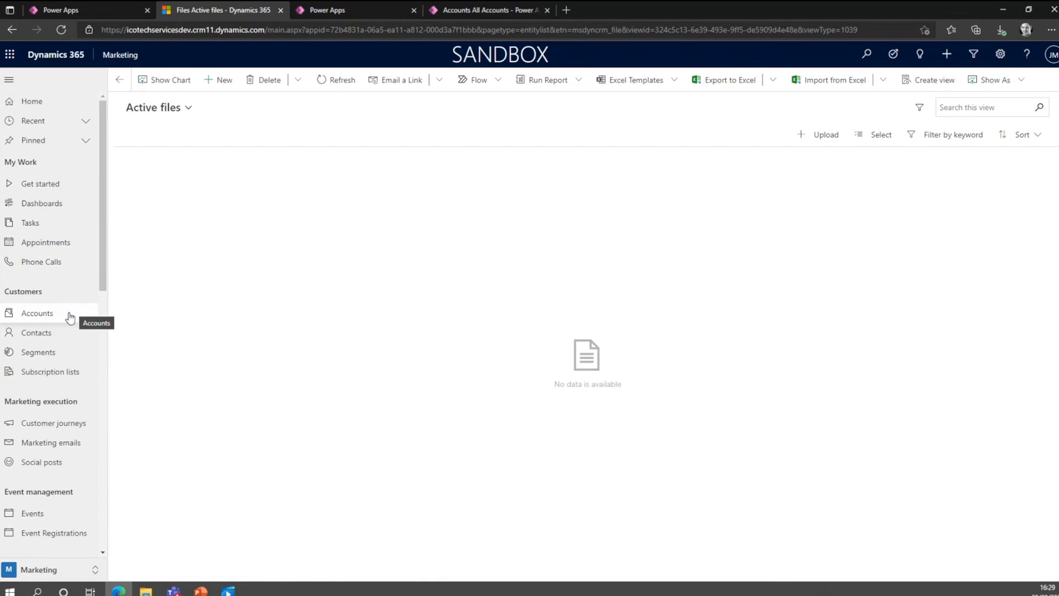
{"action": "scroll", "coordinate": [66, 300], "scroll_direction": "down", "scroll_amount": 7}
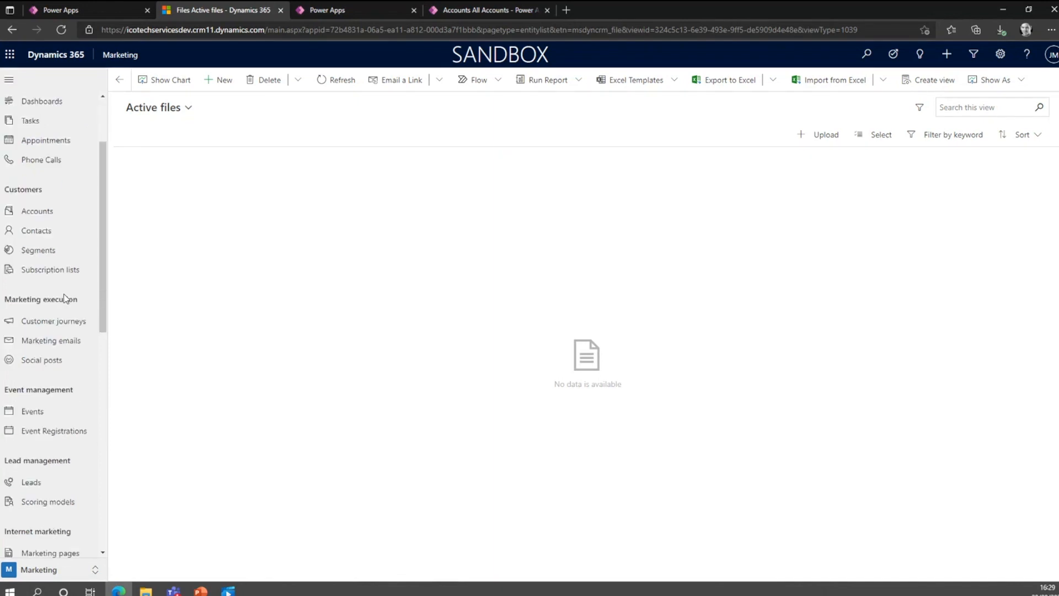
{"action": "scroll", "coordinate": [64, 300], "scroll_direction": "down", "scroll_amount": 5}
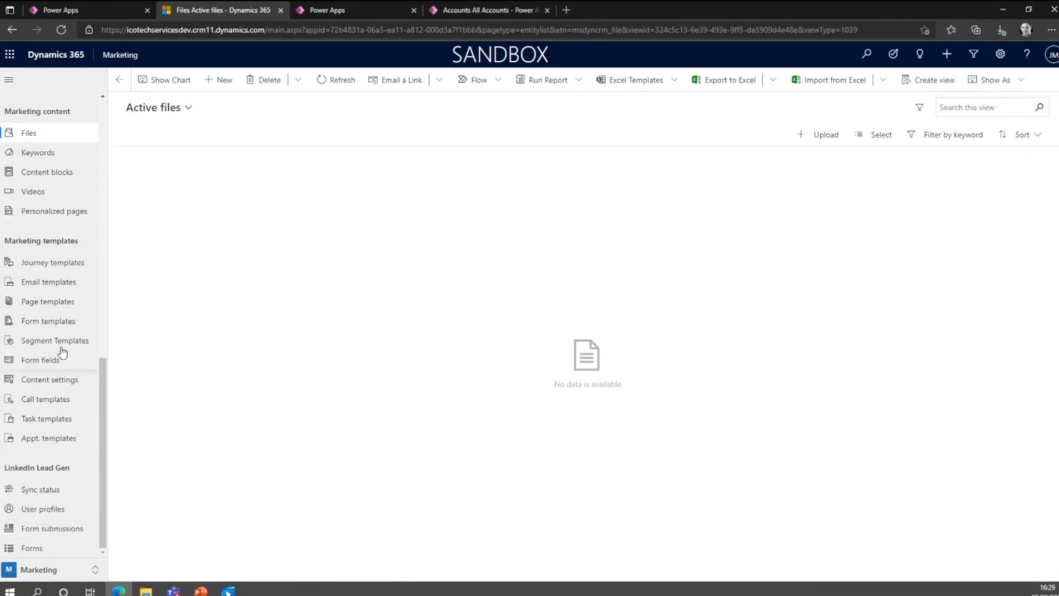
{"action": "scroll", "coordinate": [60, 336], "scroll_direction": "up", "scroll_amount": 10}
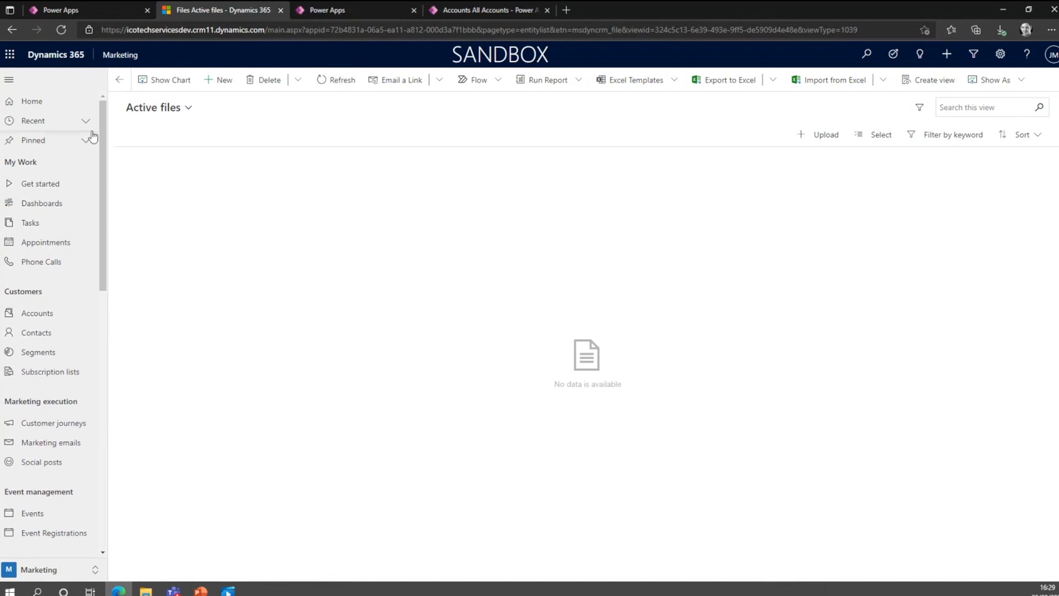
{"action": "left_click", "coordinate": [50, 204]}
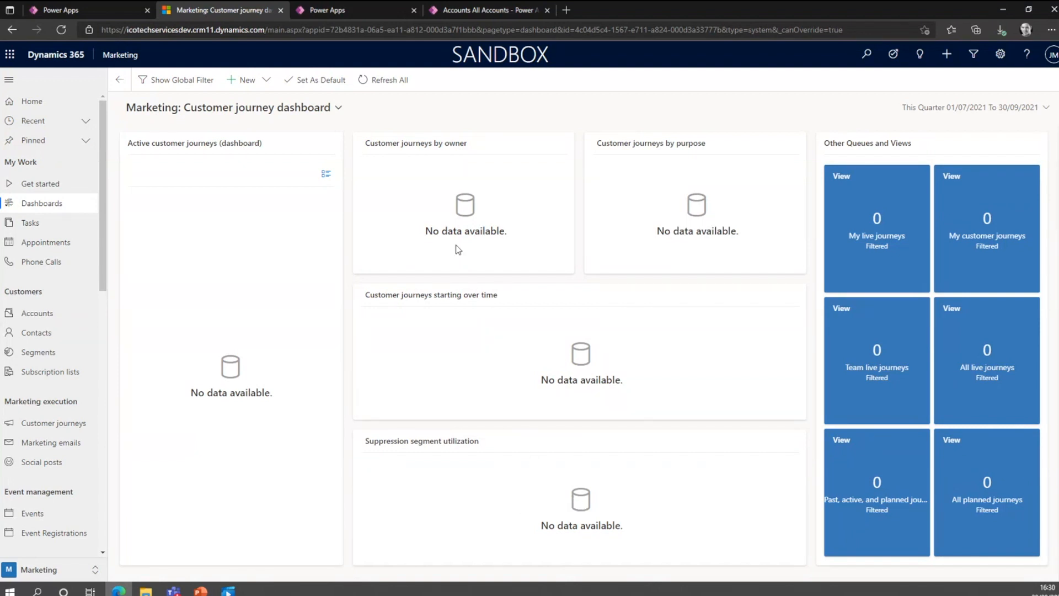
{"action": "left_click", "coordinate": [36, 243]}
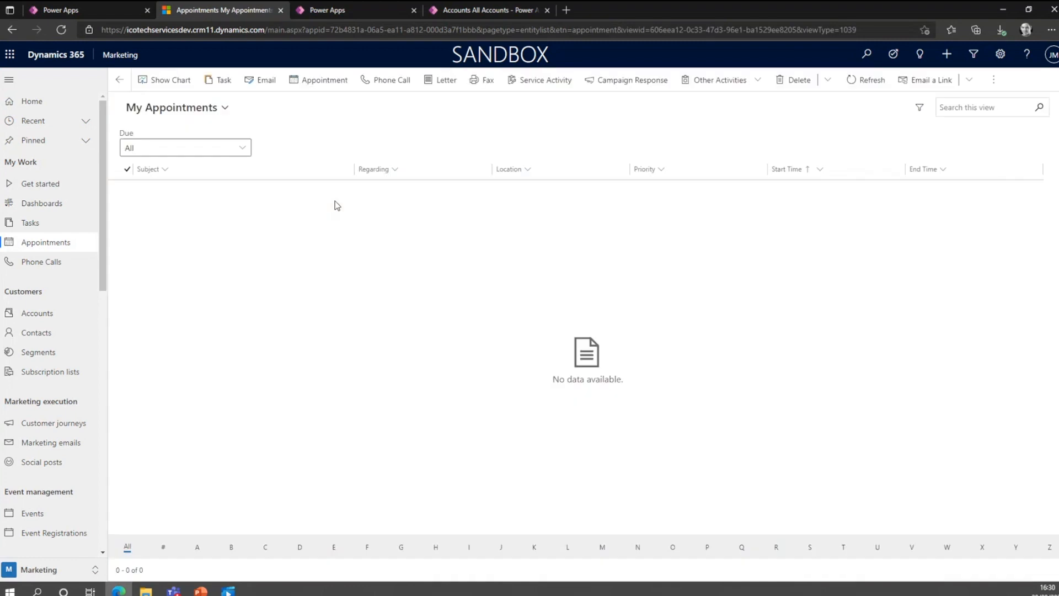
{"action": "left_click", "coordinate": [65, 263]}
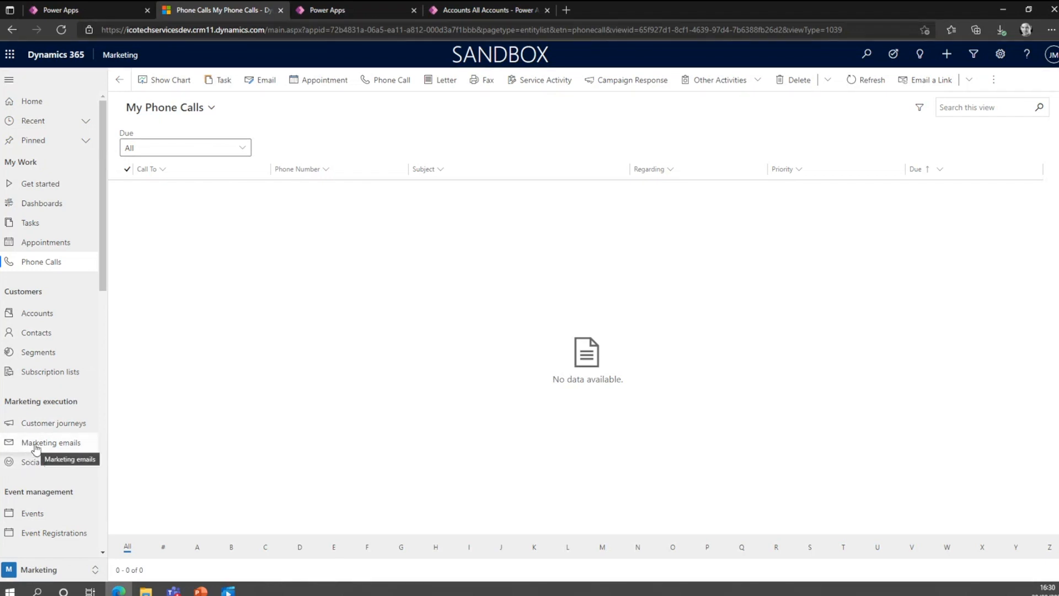
Start a new customer journey from the High Touch Marketing template and look over its designer and toolbox.
{"action": "left_click", "coordinate": [42, 426]}
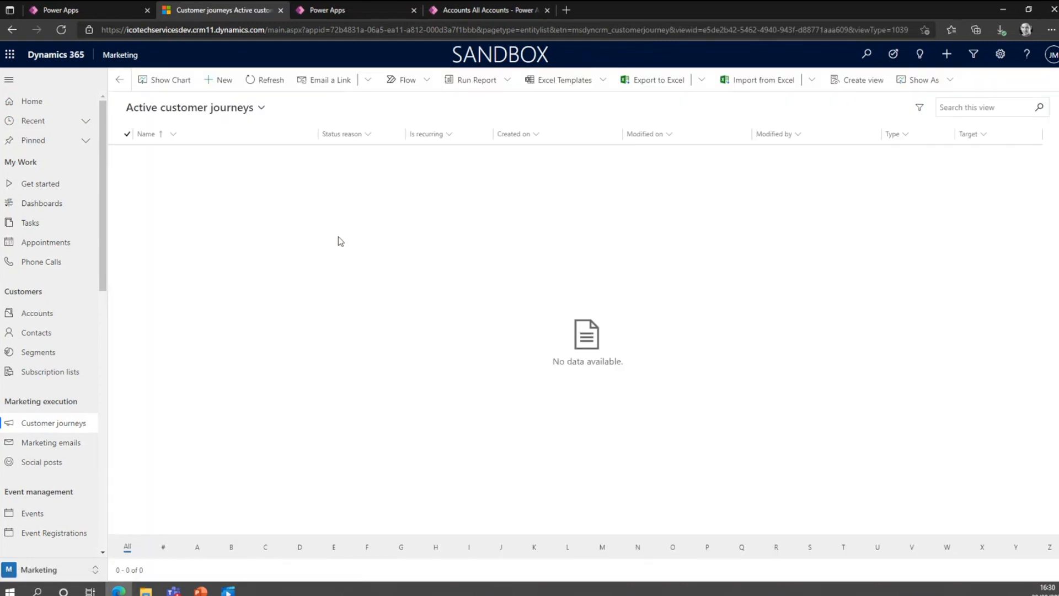
{"action": "left_click", "coordinate": [222, 80]}
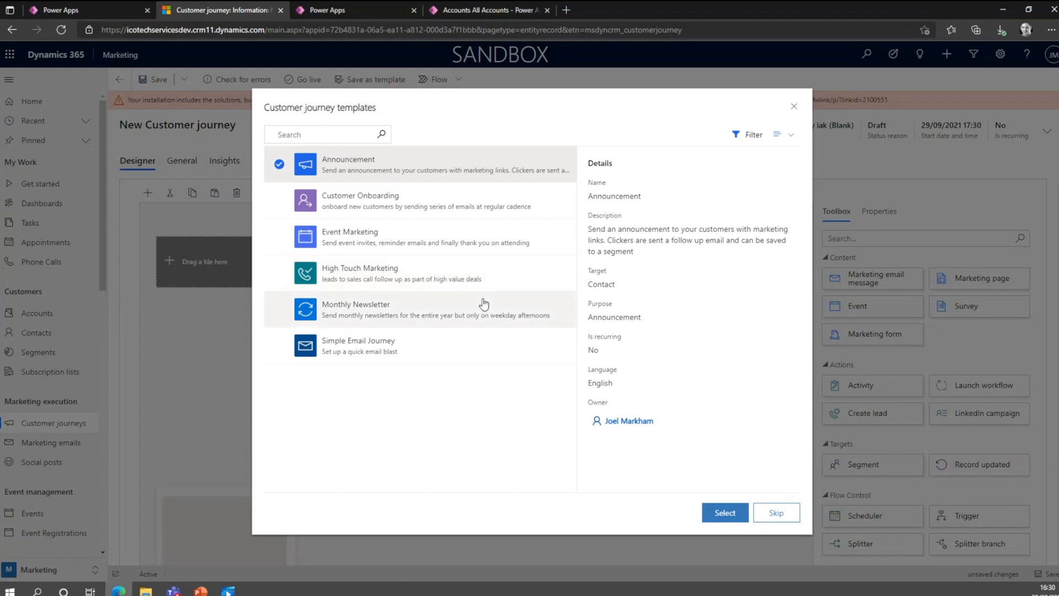
{"action": "left_click", "coordinate": [475, 276]}
{"action": "left_click", "coordinate": [725, 512]}
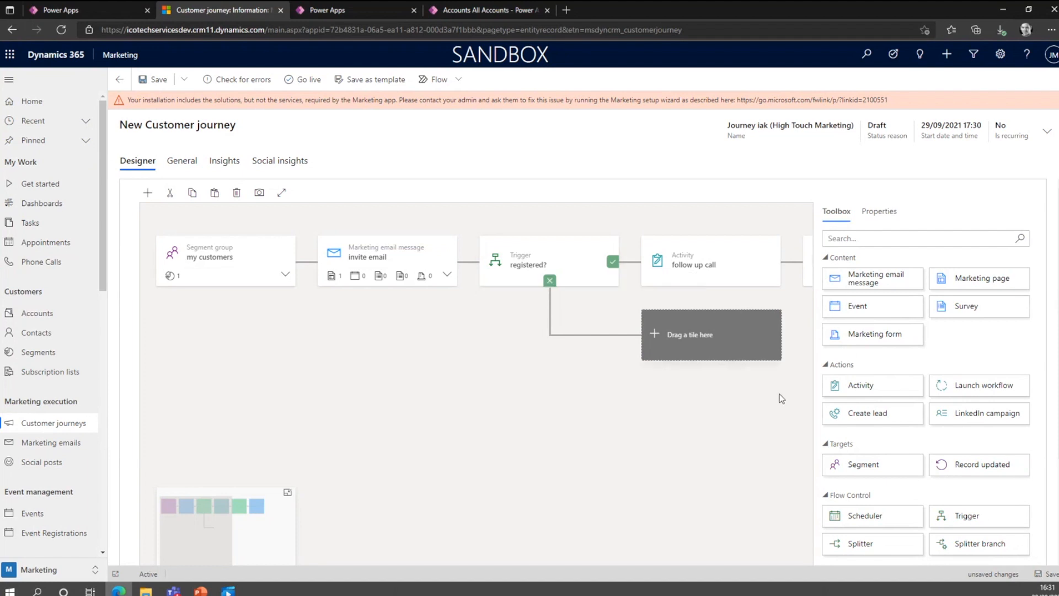
{"action": "scroll", "coordinate": [920, 452], "scroll_direction": "down", "scroll_amount": 3}
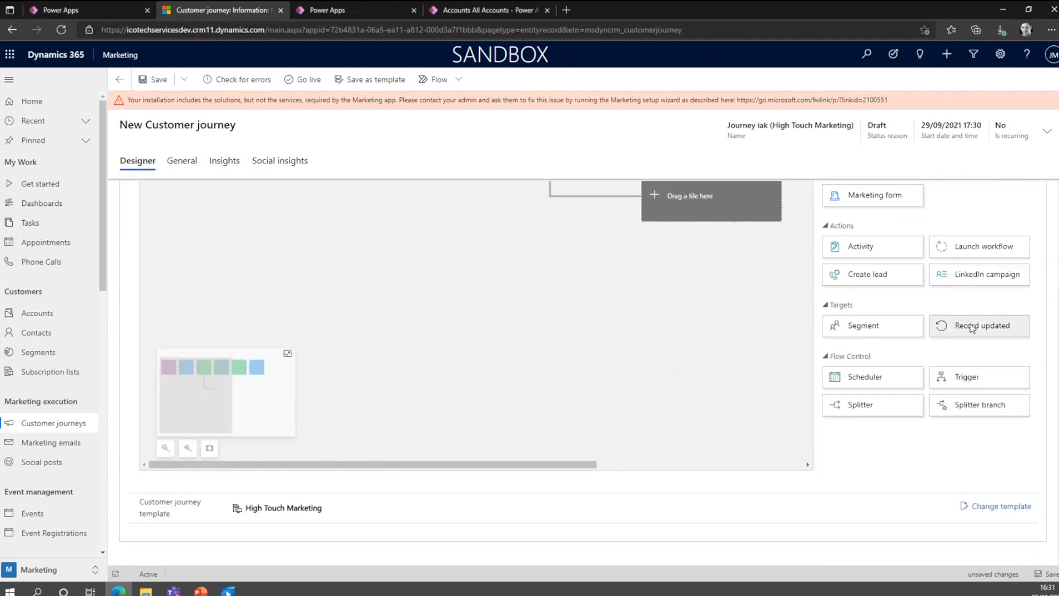
{"action": "scroll", "coordinate": [899, 322], "scroll_direction": "up", "scroll_amount": 3}
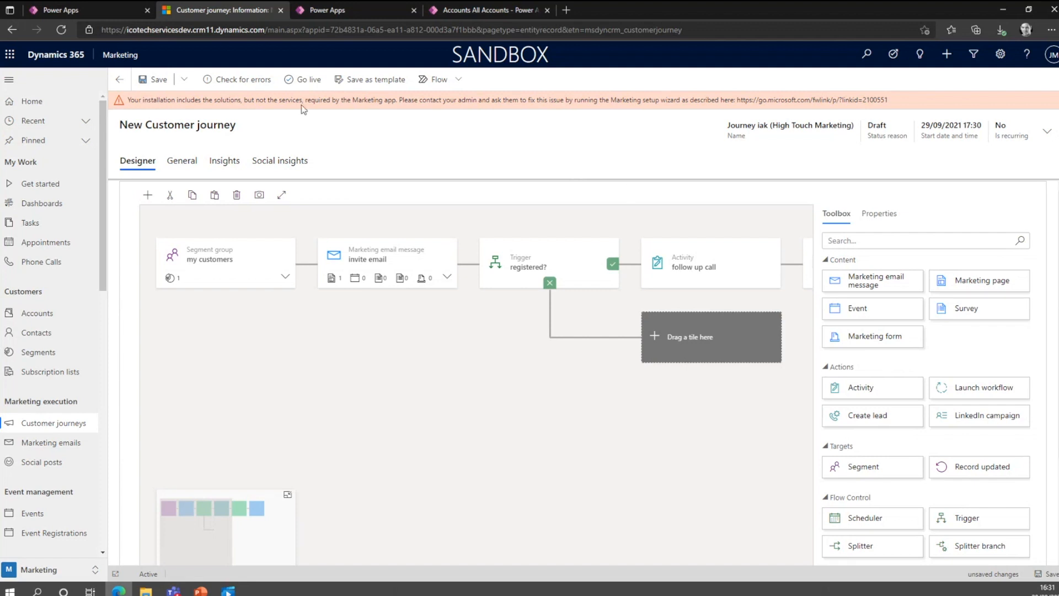
Switch to the Sales Hub app from the list of published apps, leaving the new customer journey unsaved.
{"action": "left_click", "coordinate": [119, 57]}
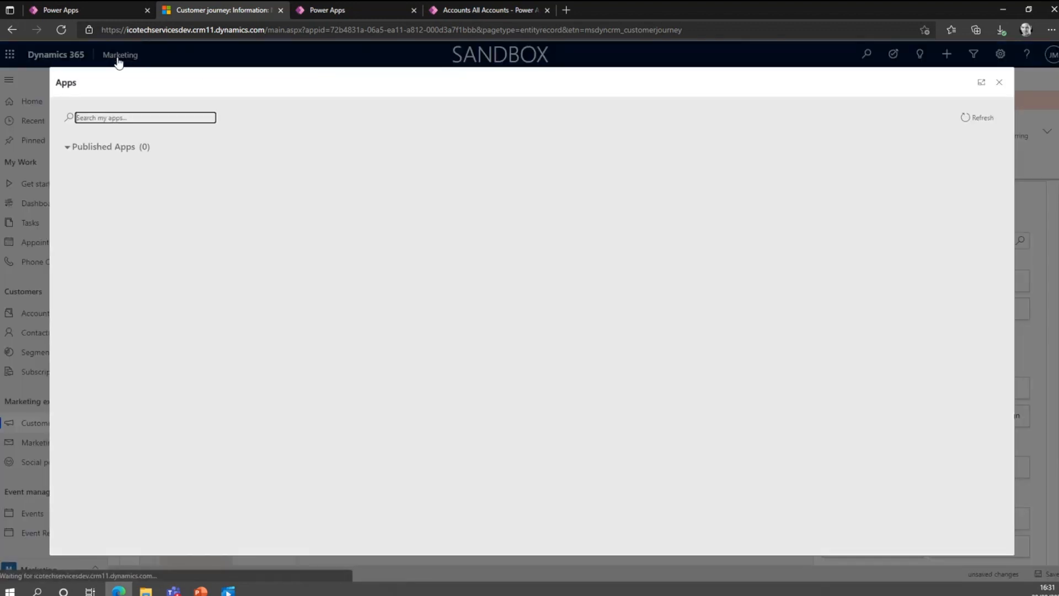
{"action": "scroll", "coordinate": [347, 378], "scroll_direction": "down", "scroll_amount": 1}
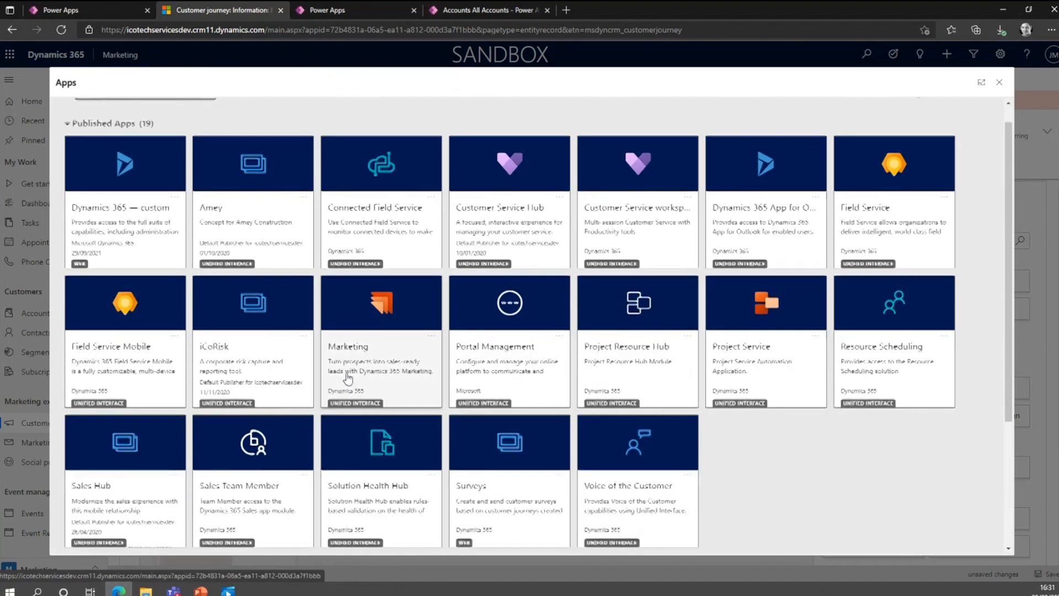
{"action": "scroll", "coordinate": [347, 378], "scroll_direction": "down", "scroll_amount": 3}
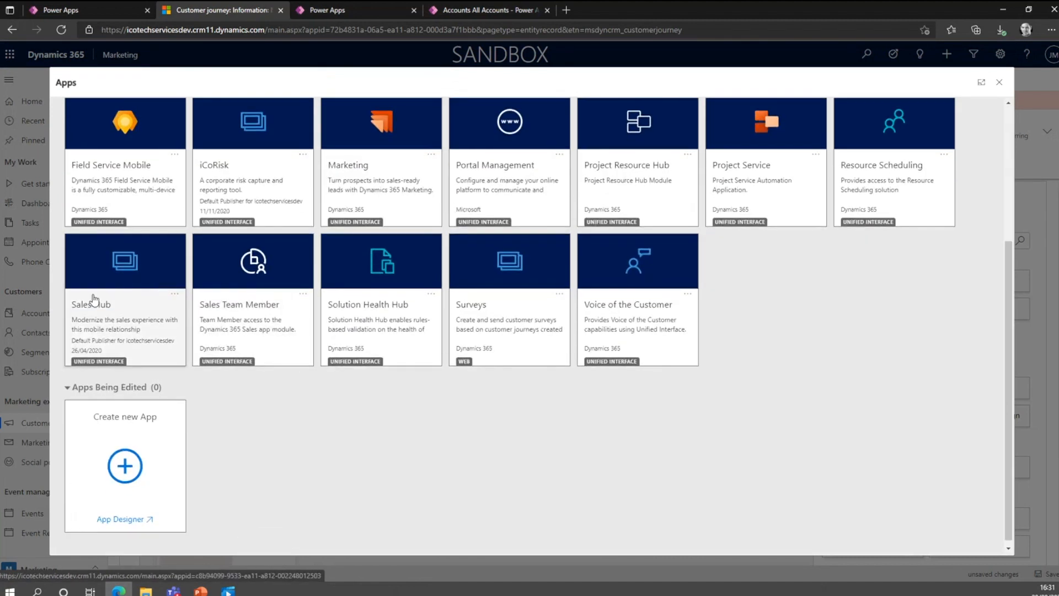
{"action": "left_click", "coordinate": [134, 314]}
{"action": "left_click", "coordinate": [594, 90]}
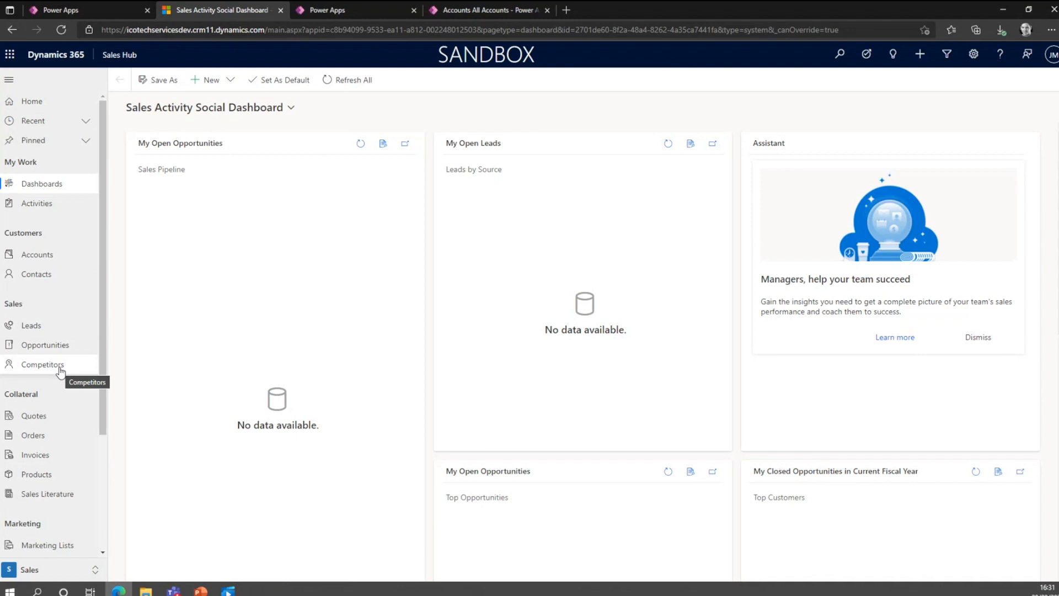
View the accounts with the All Accounts view and open the contacts list.
{"action": "left_click", "coordinate": [72, 264]}
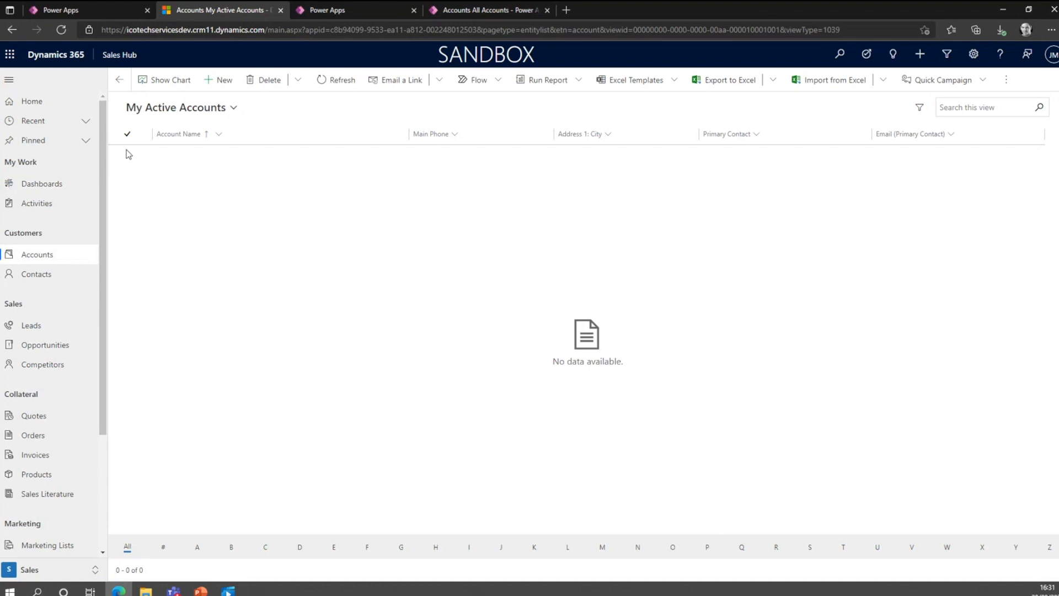
{"action": "left_click", "coordinate": [231, 107]}
{"action": "left_click", "coordinate": [160, 267]}
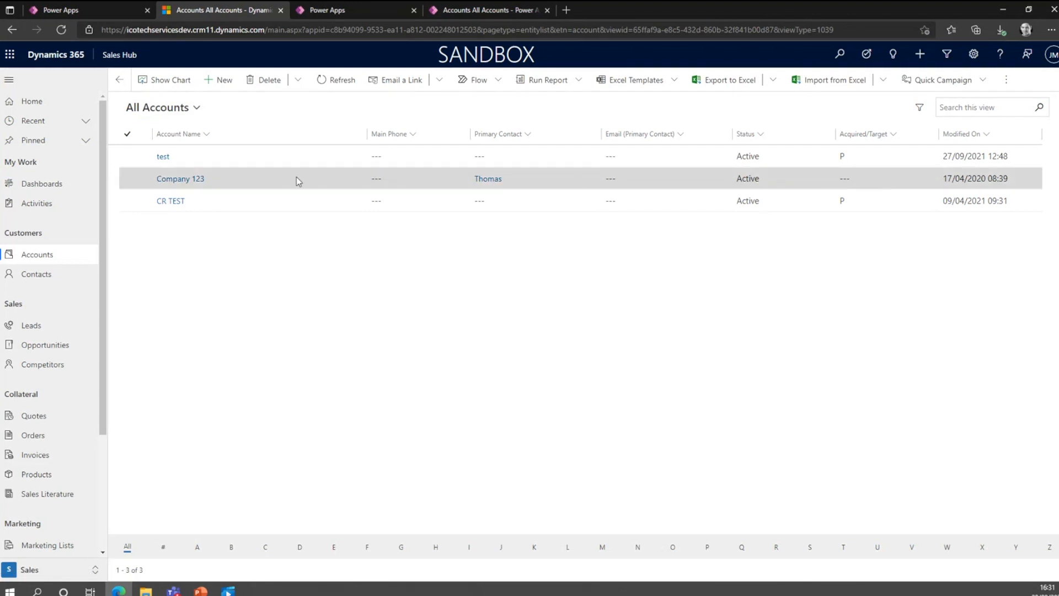
{"action": "left_click", "coordinate": [58, 274]}
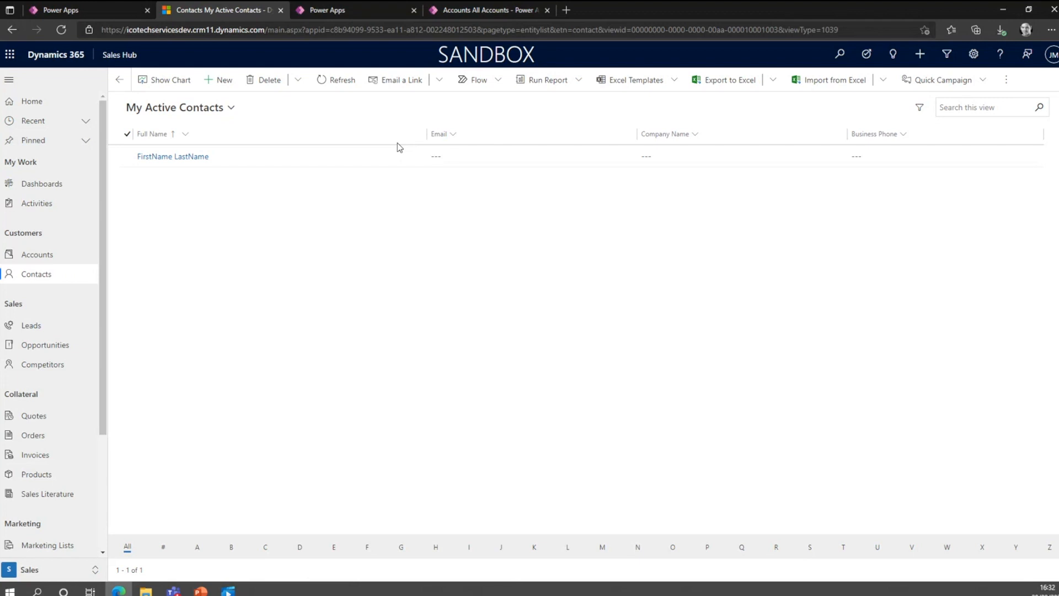
Look over the leads, the opportunities in the All Opportunities view, and the competitors.
{"action": "left_click", "coordinate": [42, 325]}
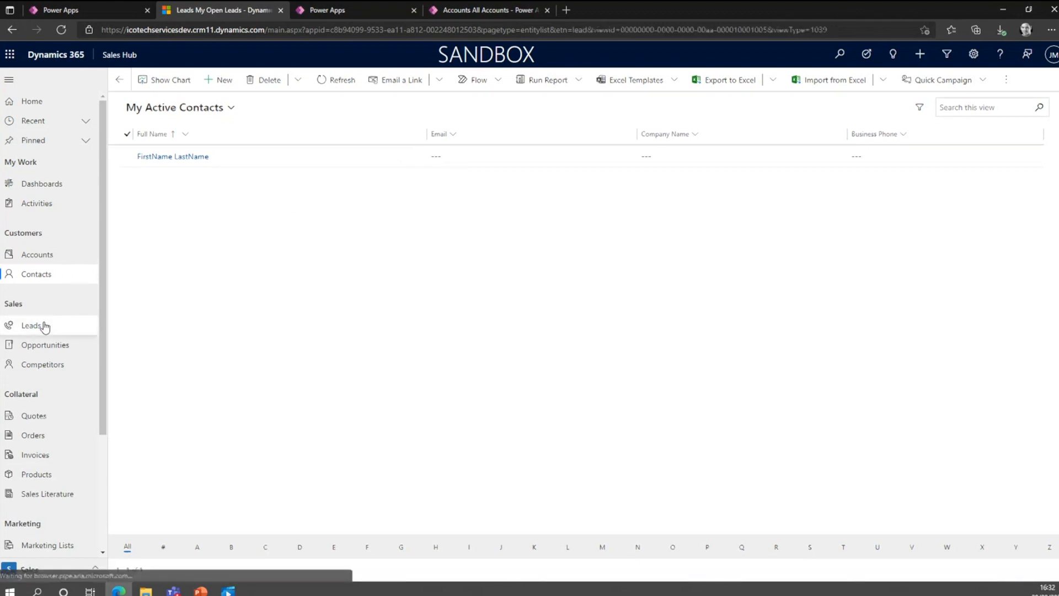
{"action": "left_click", "coordinate": [70, 348]}
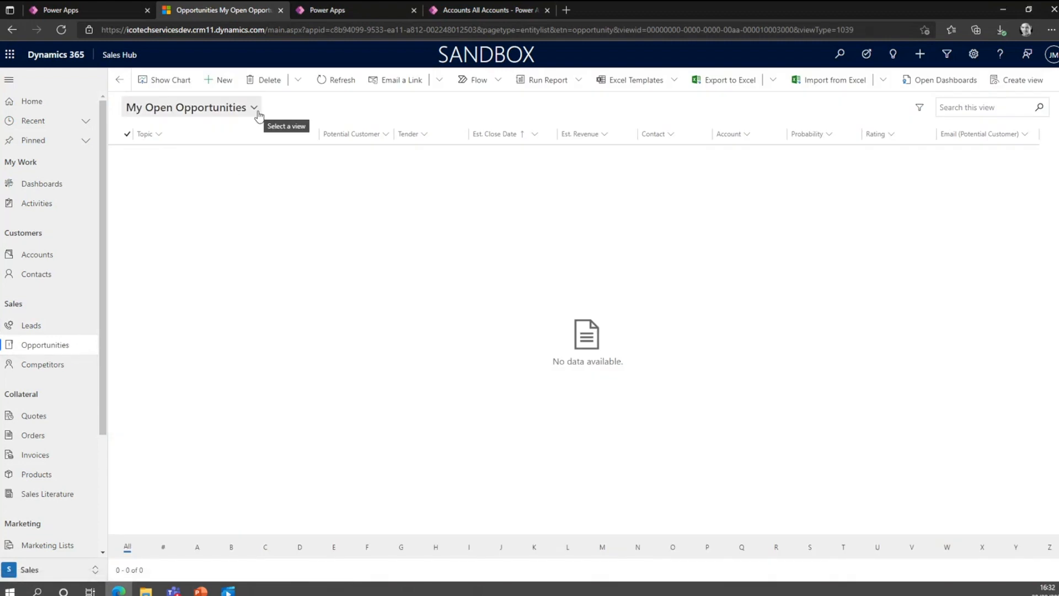
{"action": "left_click", "coordinate": [257, 111]}
{"action": "left_click", "coordinate": [210, 183]}
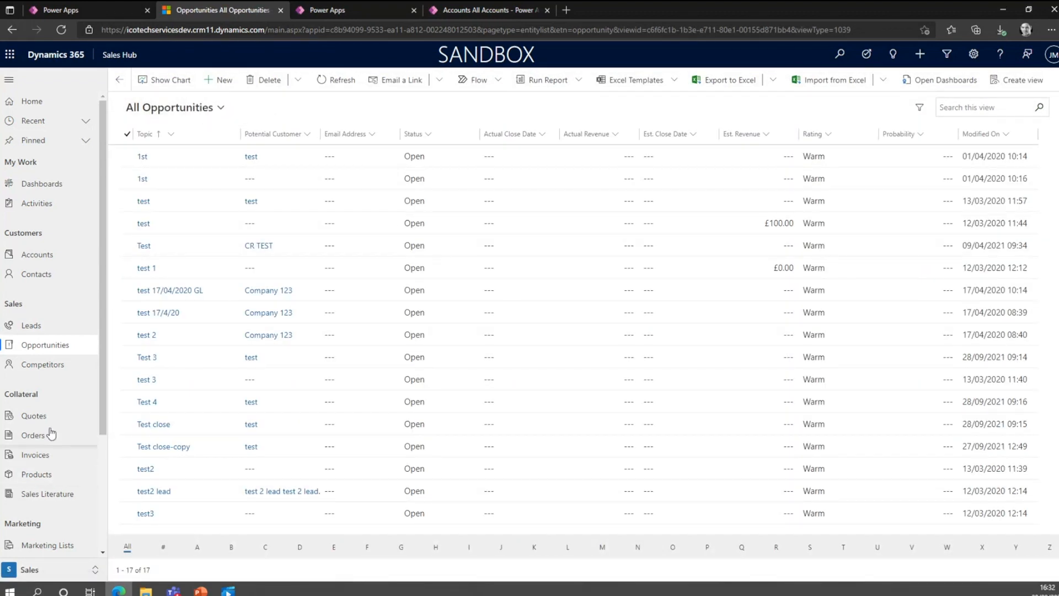
{"action": "left_click", "coordinate": [27, 373]}
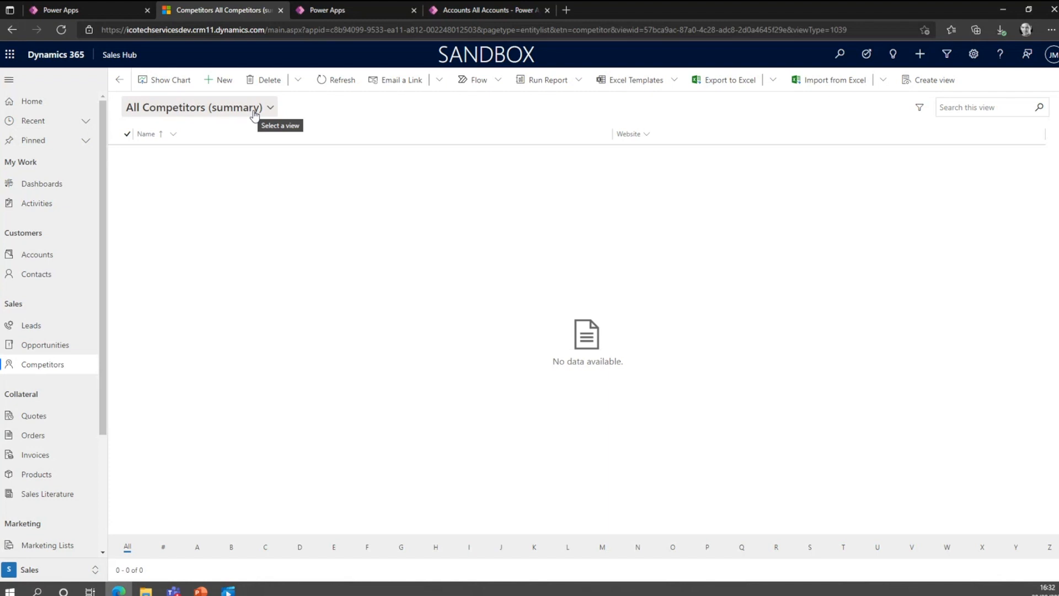
Open the products list and view it with the All Product Bundles and Web - Products views.
{"action": "scroll", "coordinate": [66, 253], "scroll_direction": "down", "scroll_amount": 3}
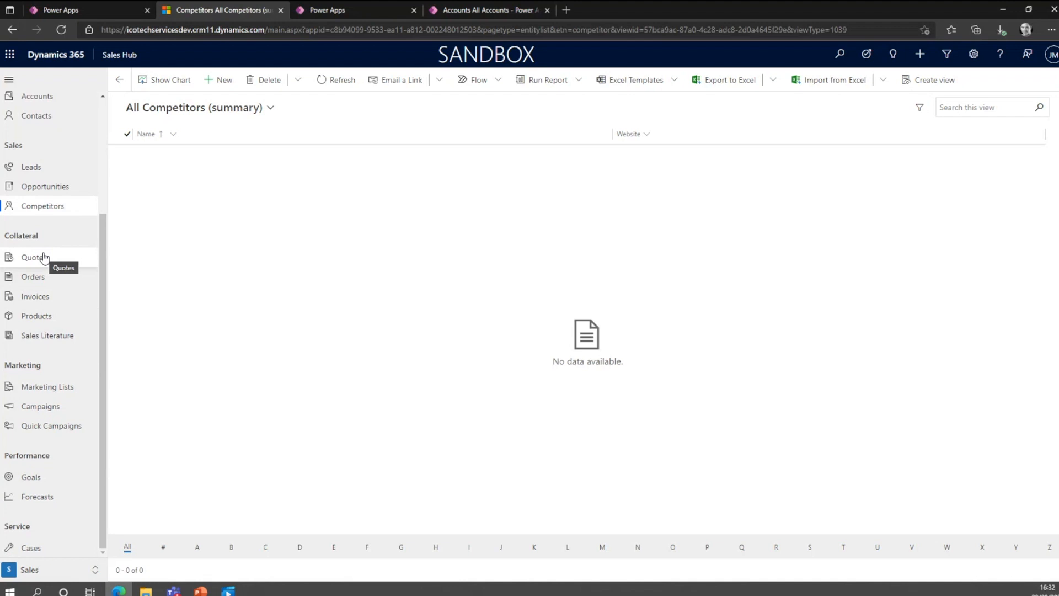
{"action": "left_click", "coordinate": [55, 322]}
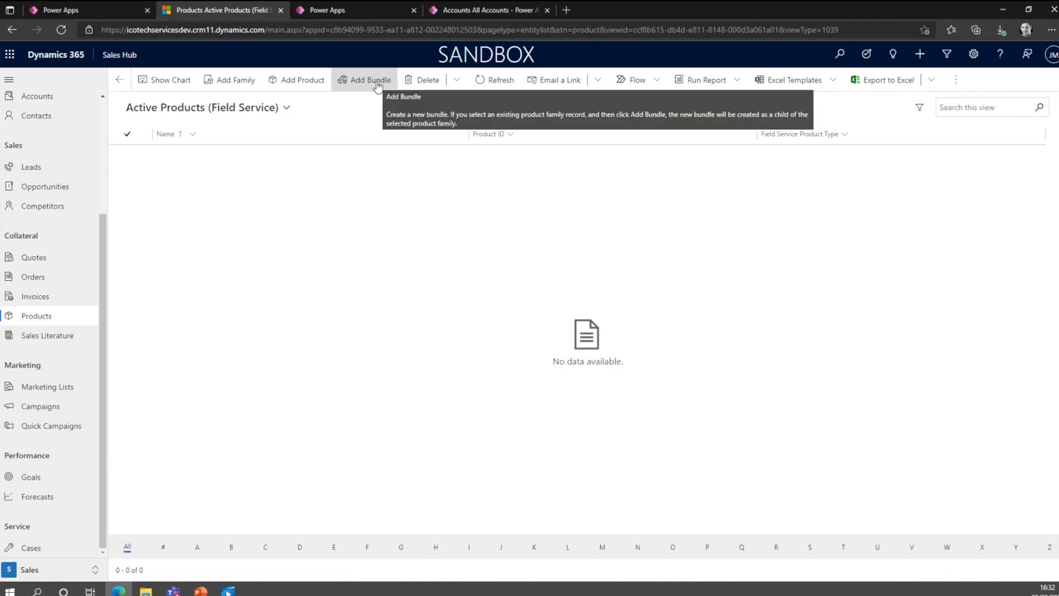
{"action": "left_click", "coordinate": [285, 108]}
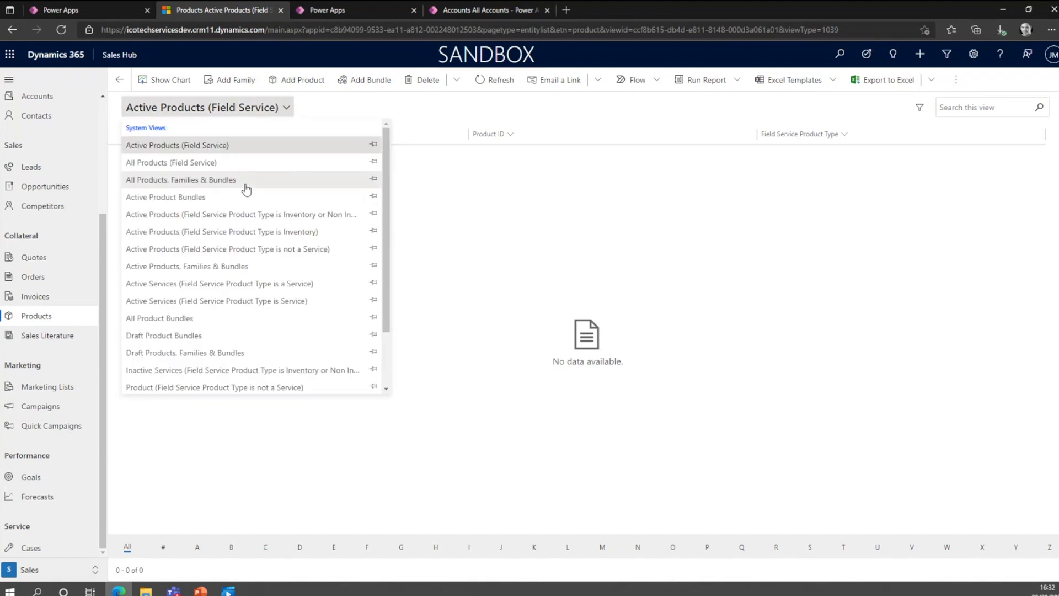
{"action": "left_click", "coordinate": [232, 318]}
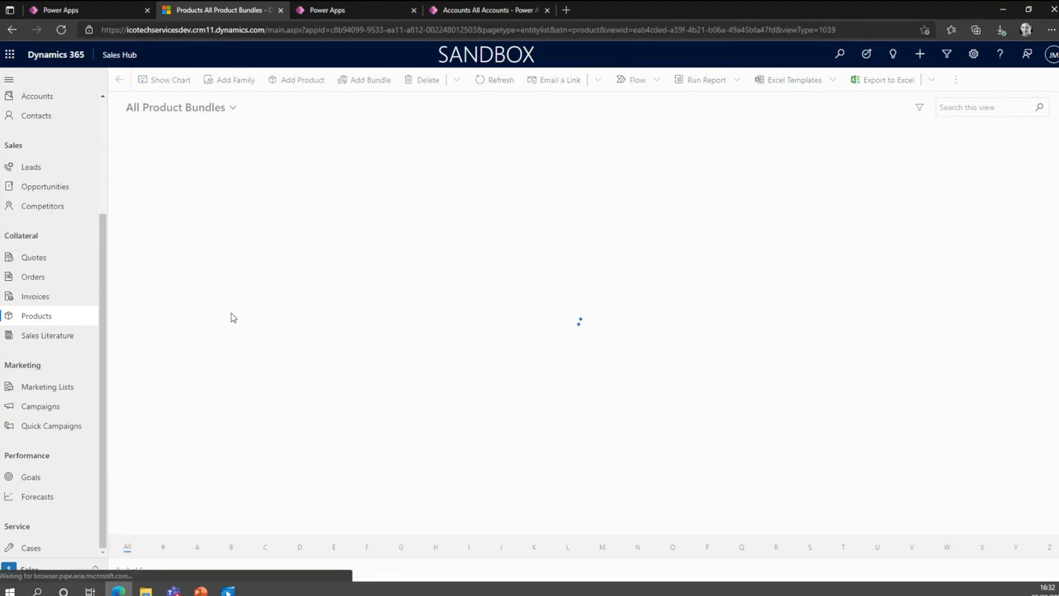
{"action": "left_click", "coordinate": [236, 108]}
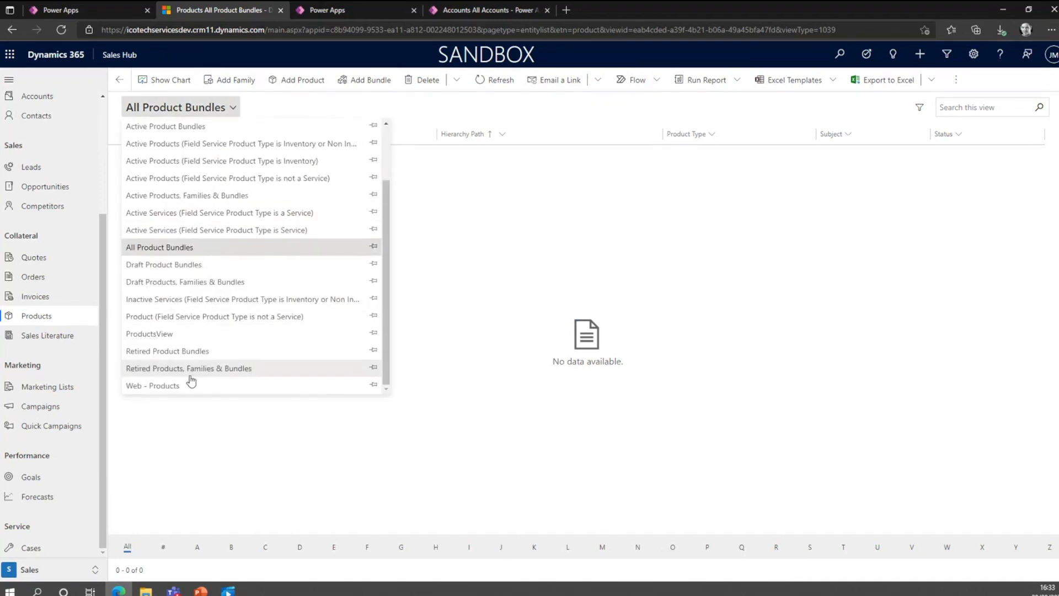
{"action": "left_click", "coordinate": [190, 384]}
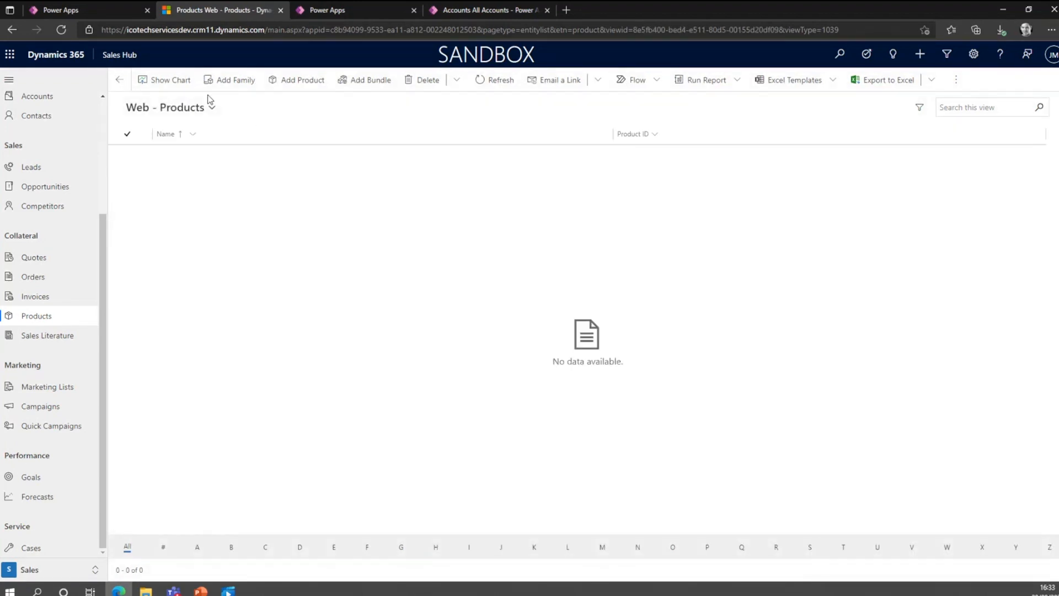
Open a new product form and examine its details, including the subject lookup.
{"action": "left_click", "coordinate": [303, 81]}
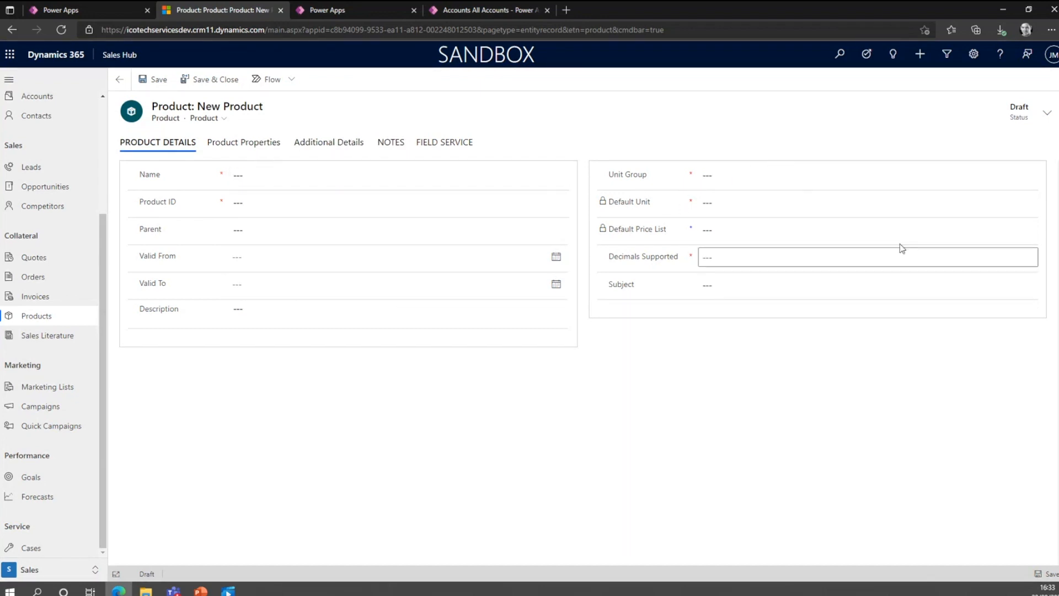
{"action": "left_click", "coordinate": [726, 292]}
{"action": "left_click", "coordinate": [1030, 285]}
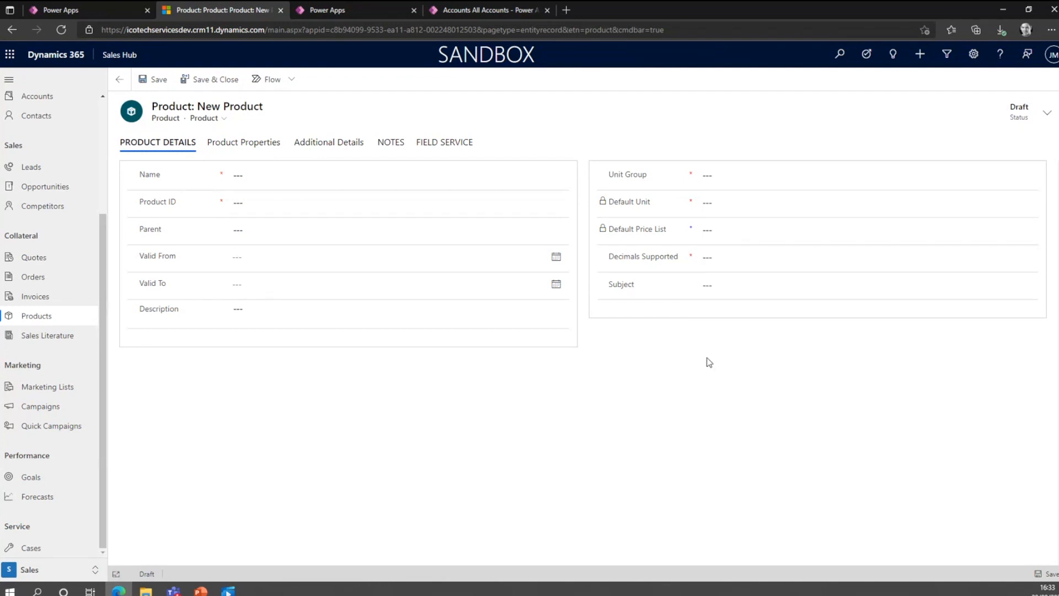
Look over the marketing lists, quick campaigns, goals and forecasts.
{"action": "left_click", "coordinate": [48, 388]}
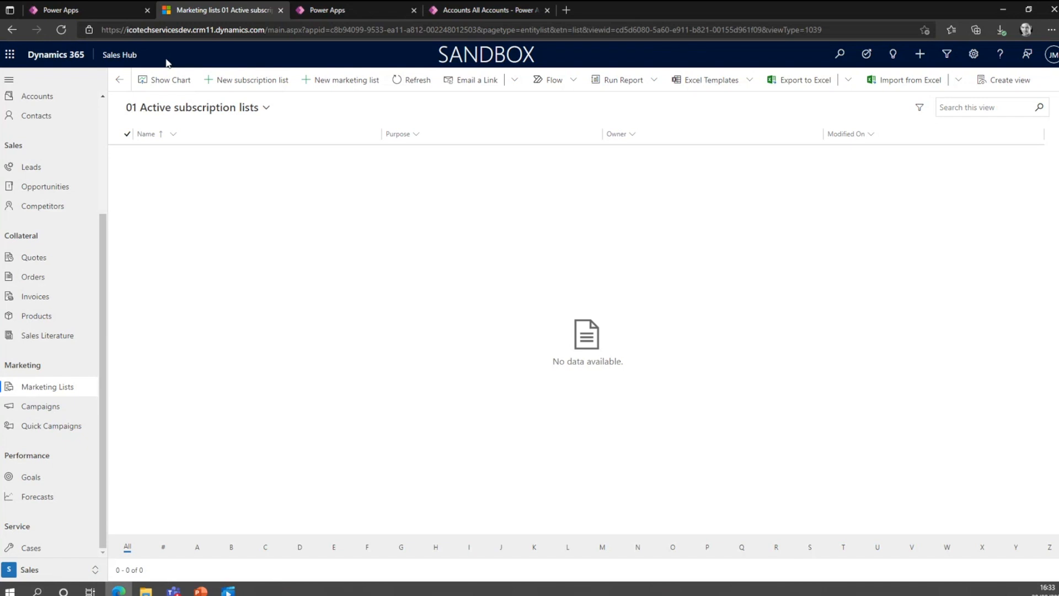
{"action": "left_click", "coordinate": [26, 426]}
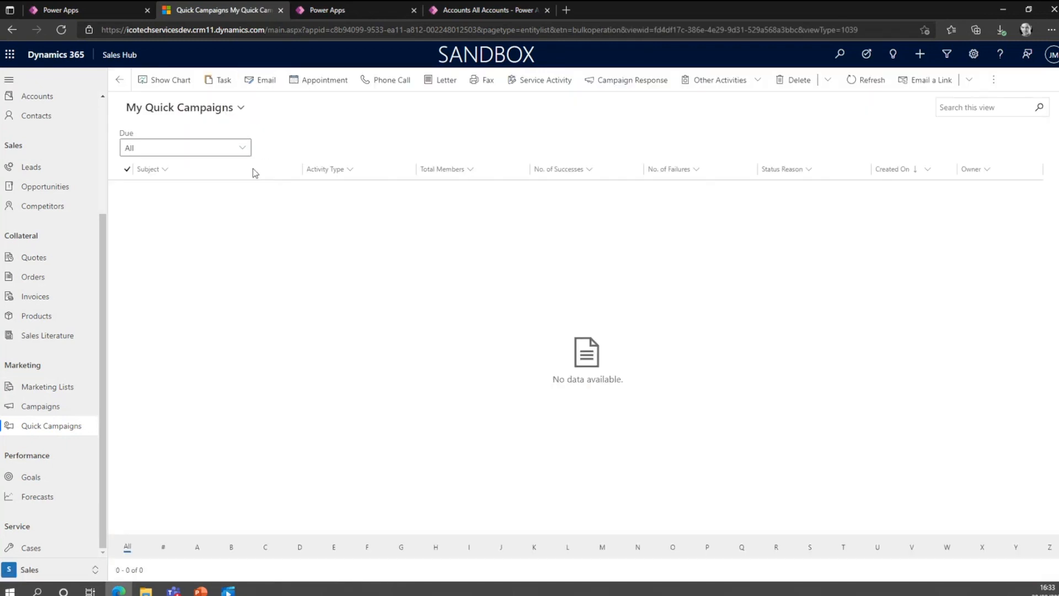
{"action": "left_click", "coordinate": [50, 473]}
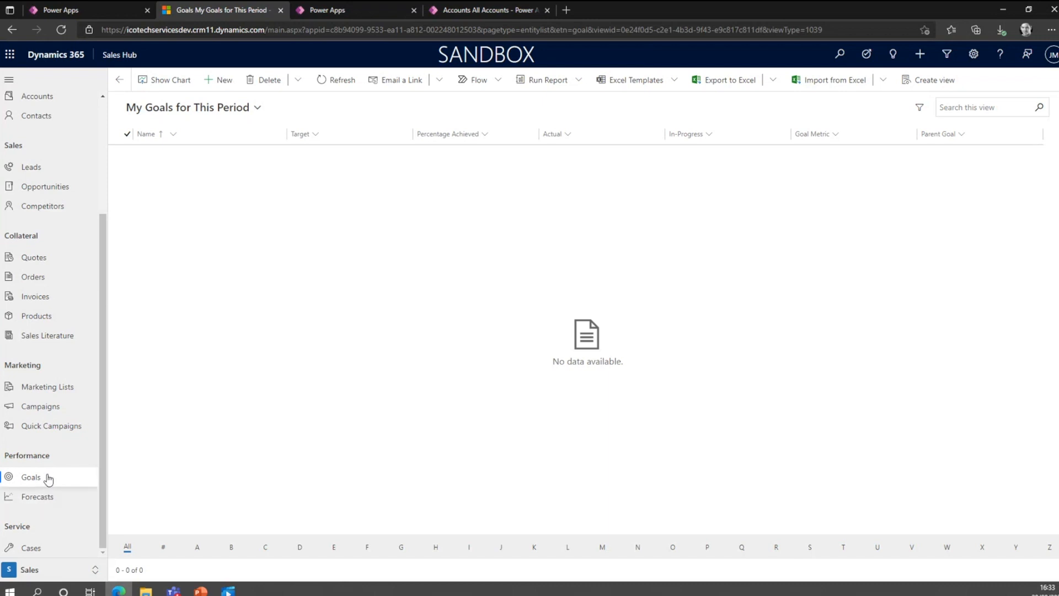
{"action": "double_click", "coordinate": [50, 498]}
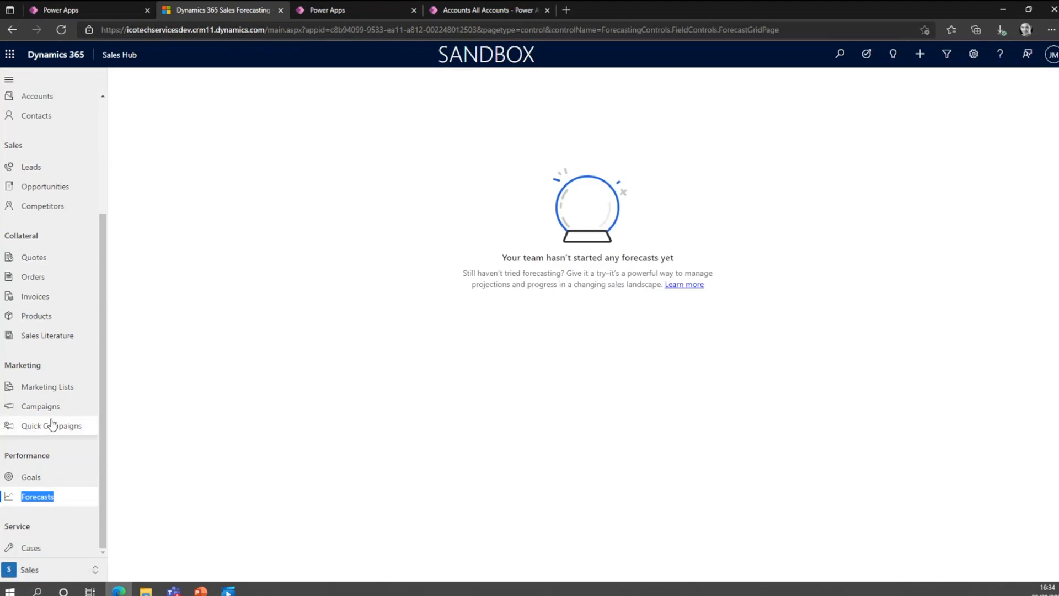
Open a new case form from the cases list and view its summary and case relationships.
{"action": "left_click", "coordinate": [58, 544]}
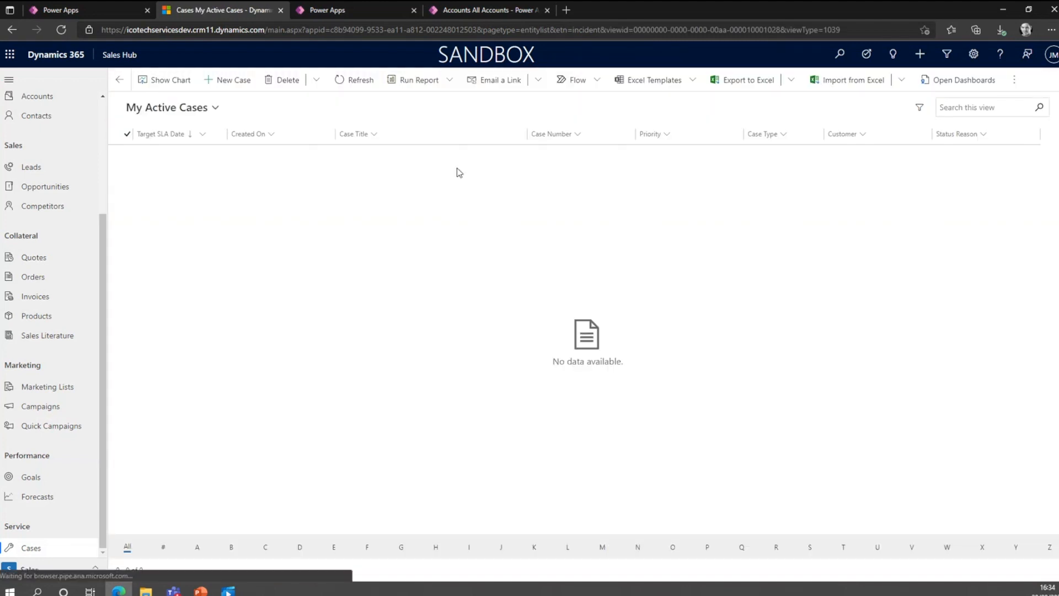
{"action": "left_click", "coordinate": [220, 81]}
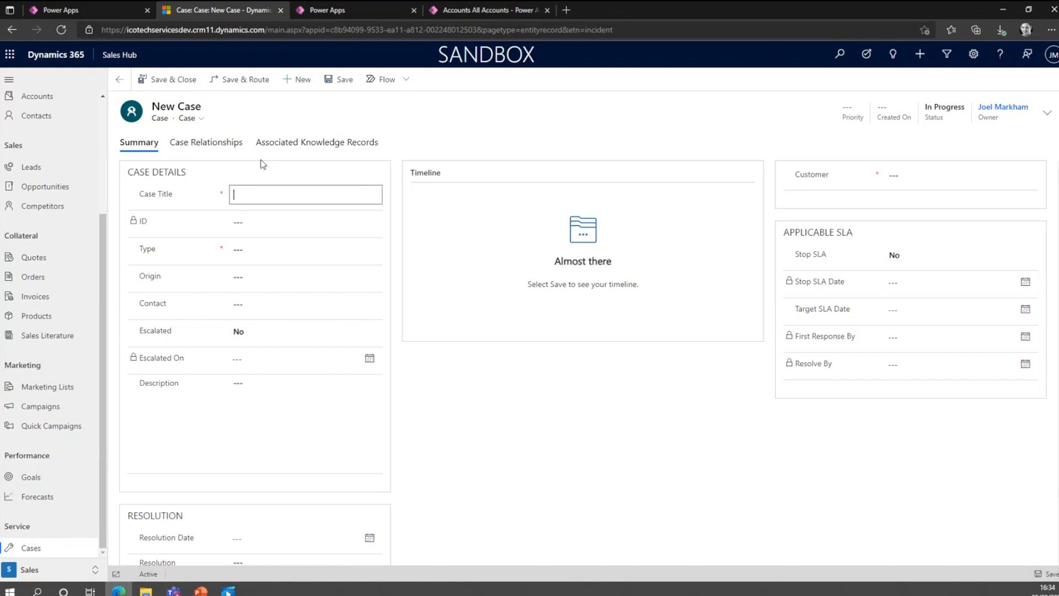
{"action": "double_click", "coordinate": [218, 145]}
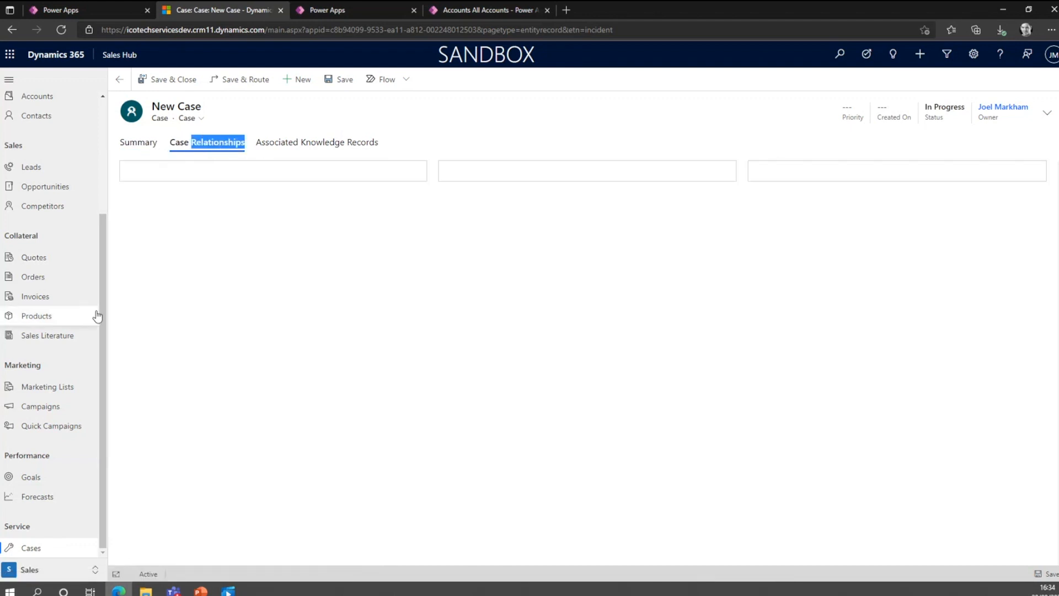
{"action": "left_click_drag", "start_coordinate": [104, 317], "coordinate": [116, 157]}
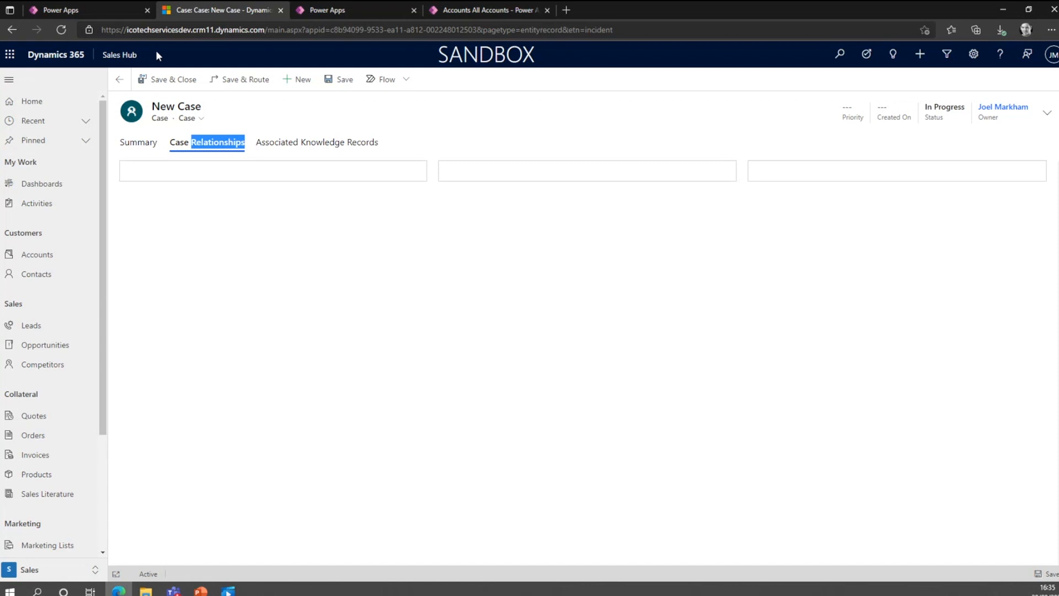
Compare the app list in Power Apps with the published apps offered in Sales Hub.
{"action": "left_click", "coordinate": [108, 10]}
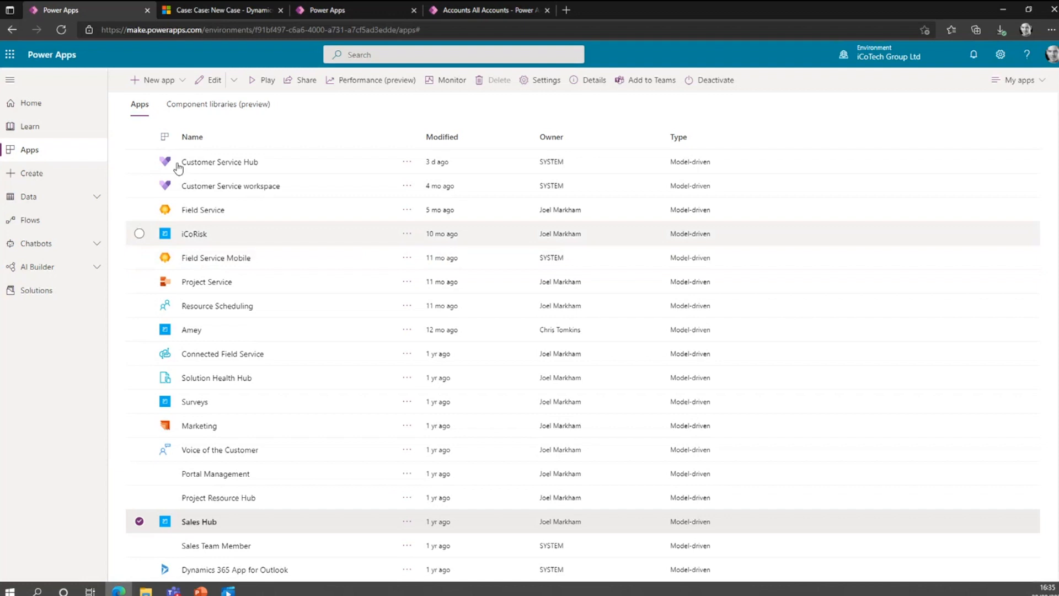
{"action": "left_click", "coordinate": [200, 10]}
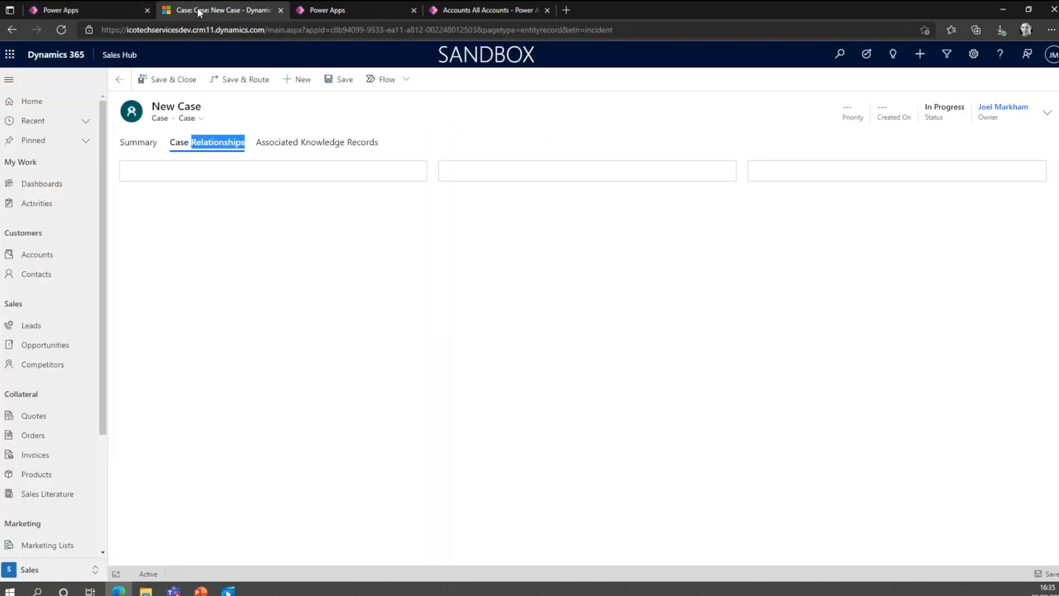
{"action": "left_click", "coordinate": [117, 55]}
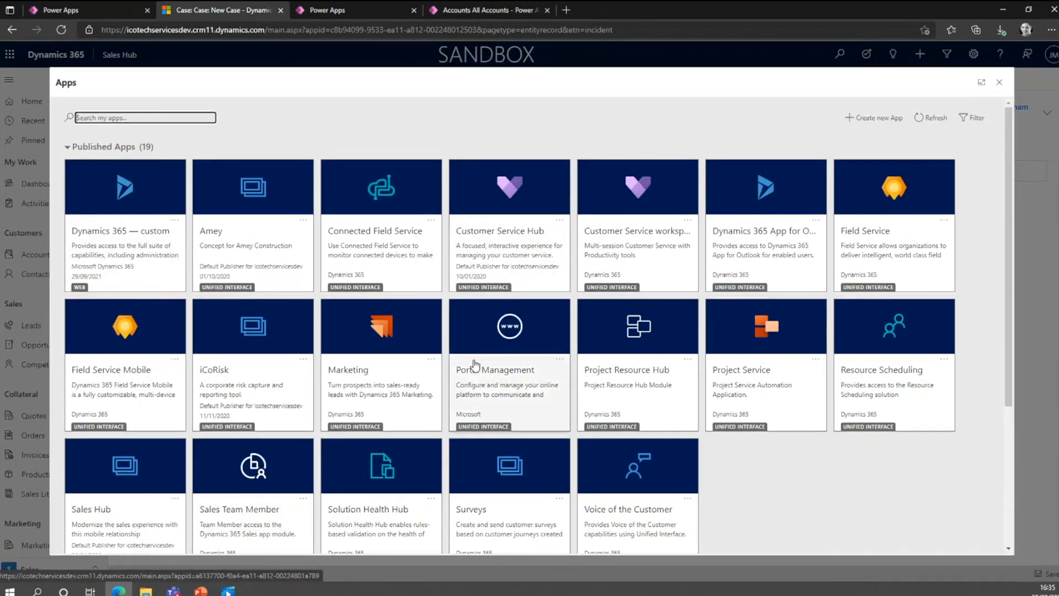
Switch to Power Apps and look through the environment's solutions list.
{"action": "left_click", "coordinate": [79, 11]}
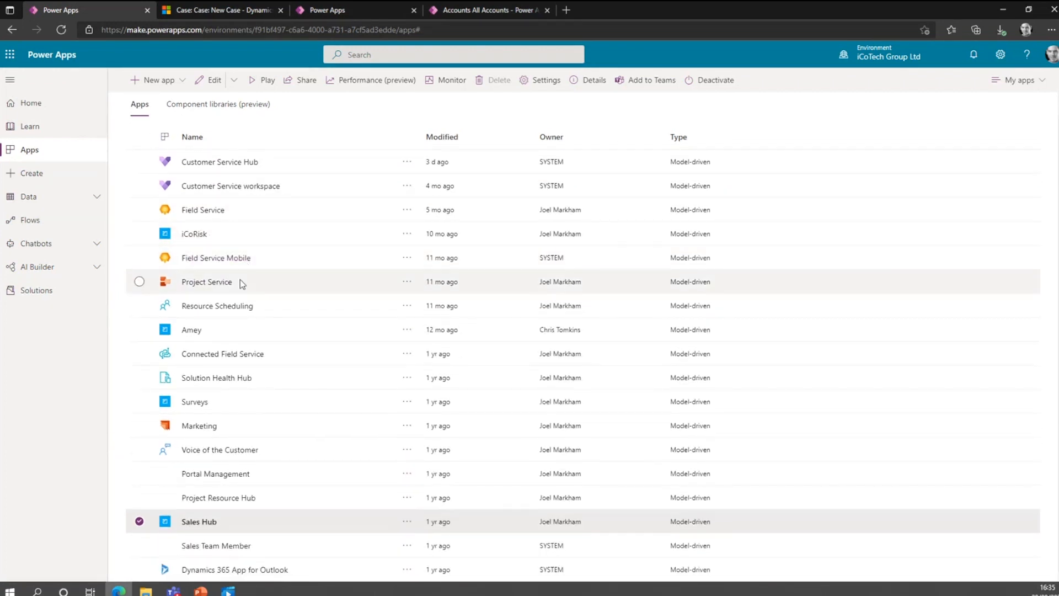
{"action": "left_click", "coordinate": [42, 297]}
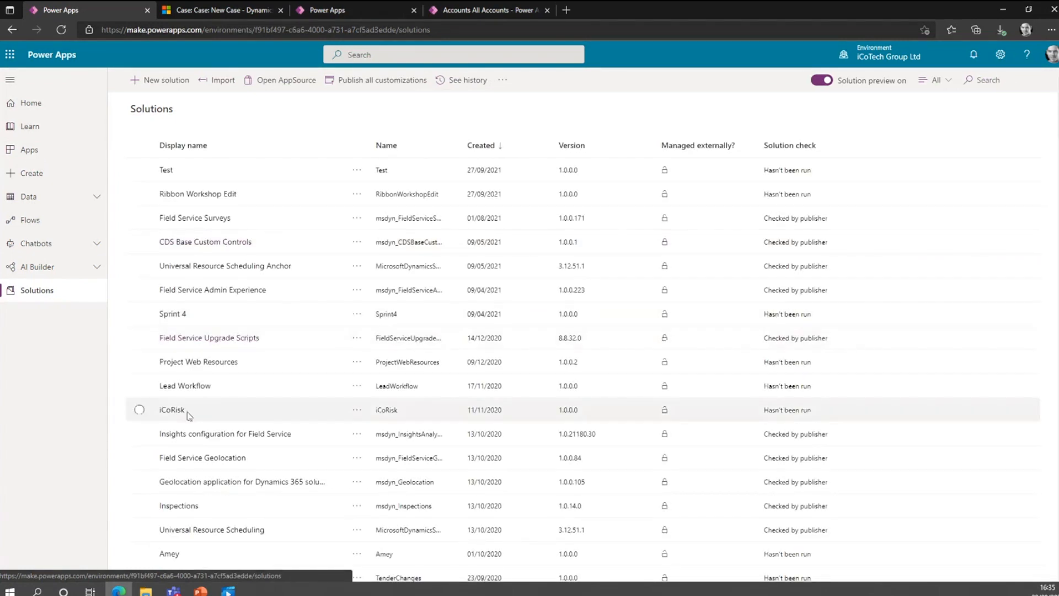
{"action": "scroll", "coordinate": [189, 415], "scroll_direction": "down", "scroll_amount": 2}
{"action": "scroll", "coordinate": [204, 395], "scroll_direction": "up", "scroll_amount": 2}
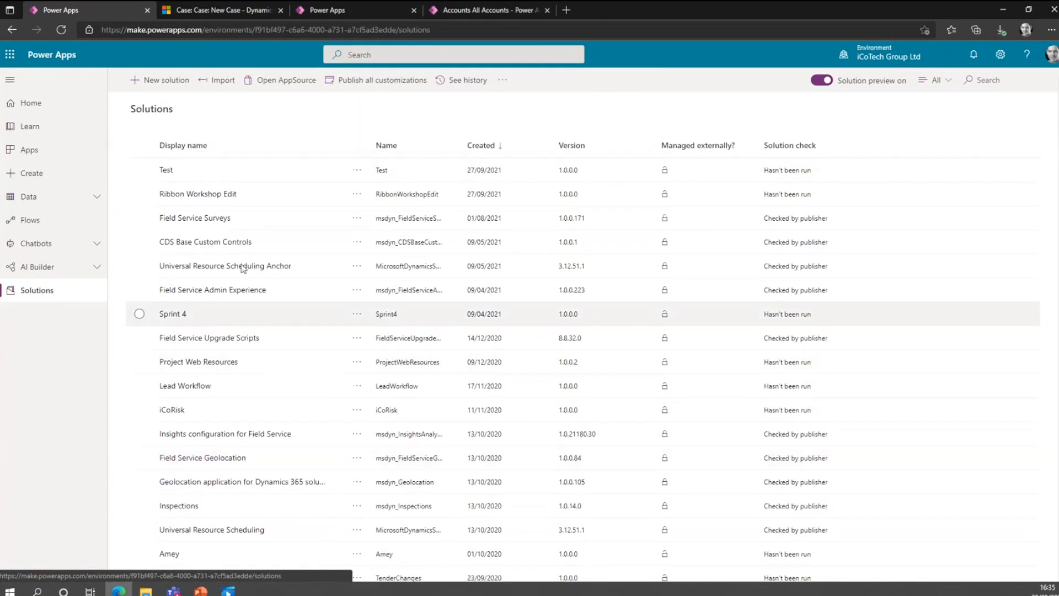
Open the new solution form, view the available publishers, and close the form without creating a solution.
{"action": "left_click", "coordinate": [156, 83]}
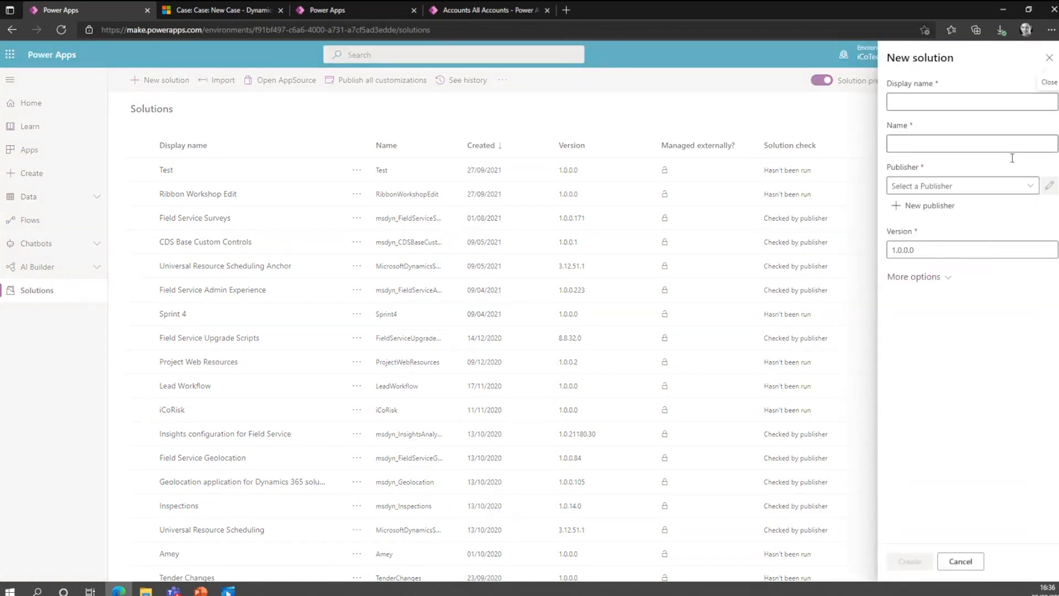
{"action": "left_click", "coordinate": [1028, 188]}
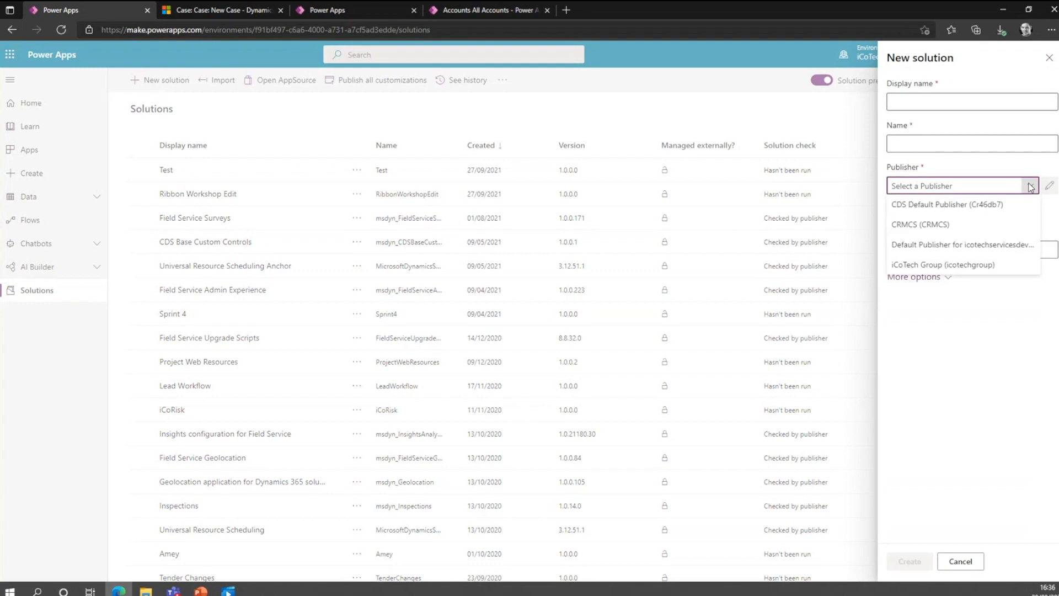
{"action": "left_click", "coordinate": [1030, 188]}
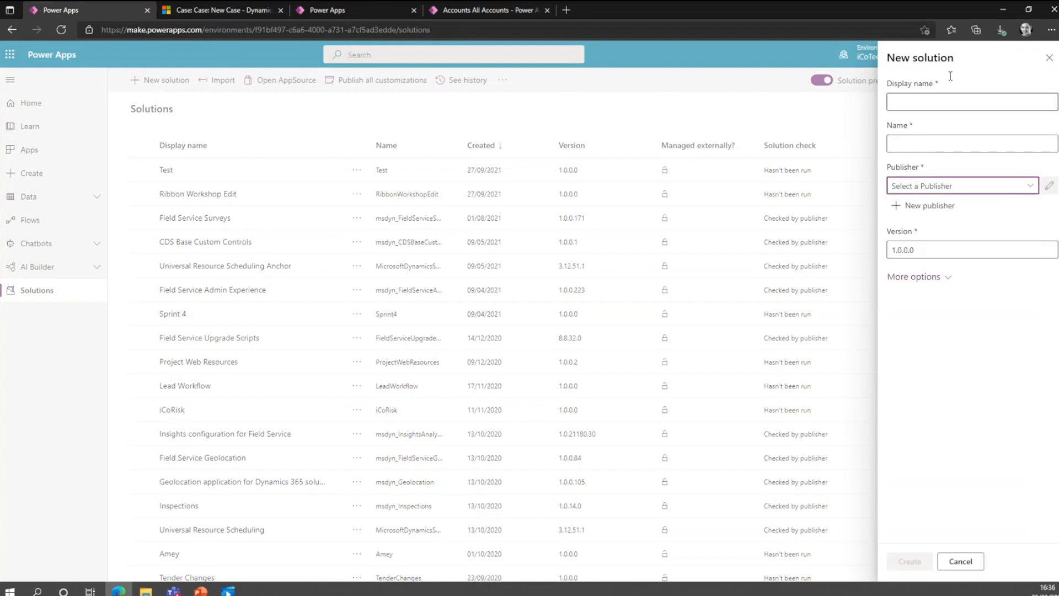
{"action": "left_click", "coordinate": [1047, 61]}
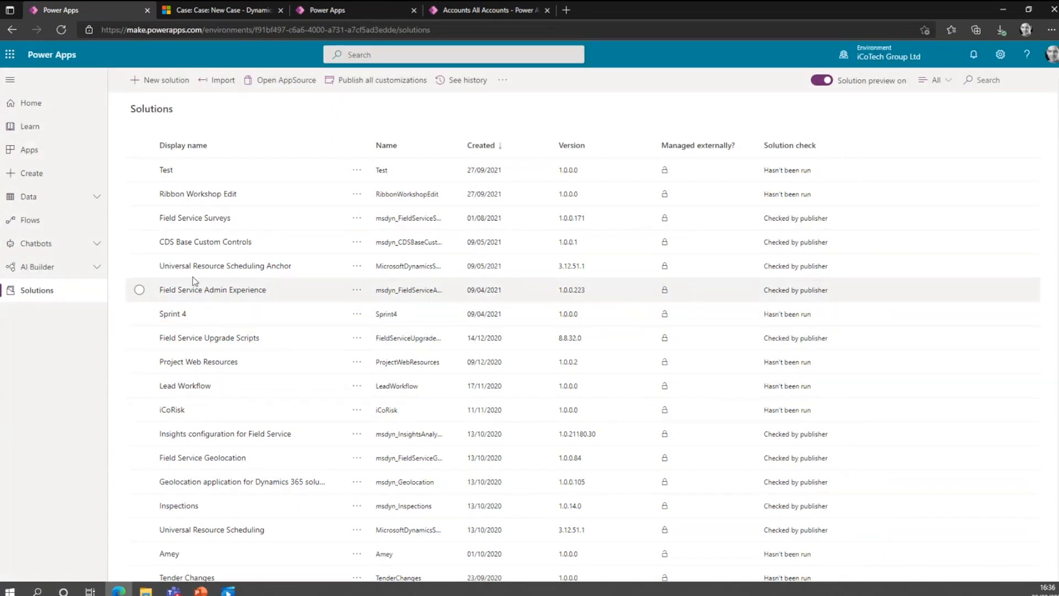
Look further through the solutions list, including the Dynamics 365 Marketing solutions, and return to its beginning.
{"action": "scroll", "coordinate": [204, 298], "scroll_direction": "down", "scroll_amount": 5}
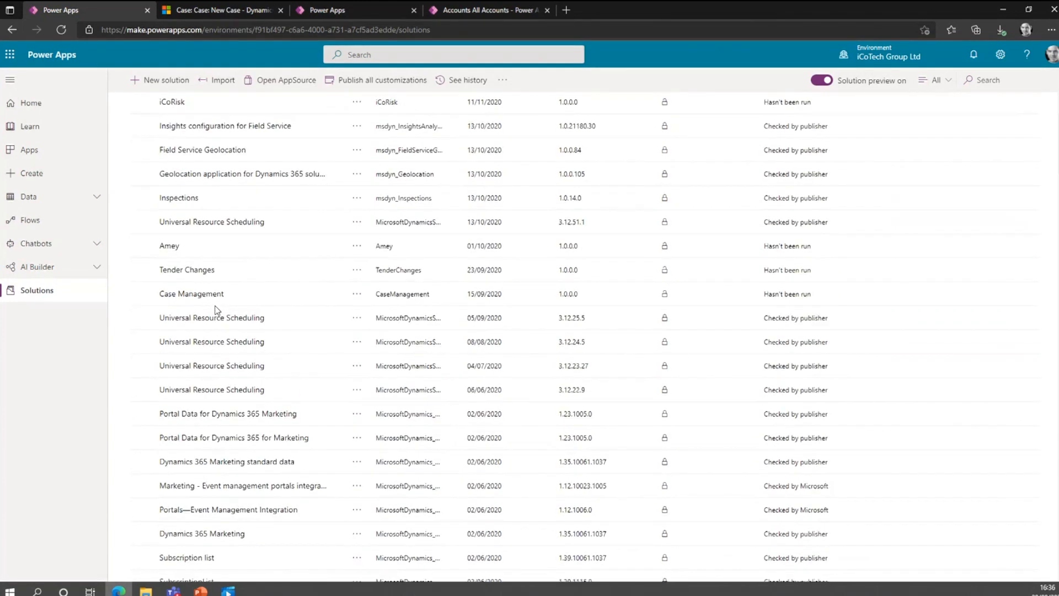
{"action": "scroll", "coordinate": [217, 310], "scroll_direction": "down", "scroll_amount": 10}
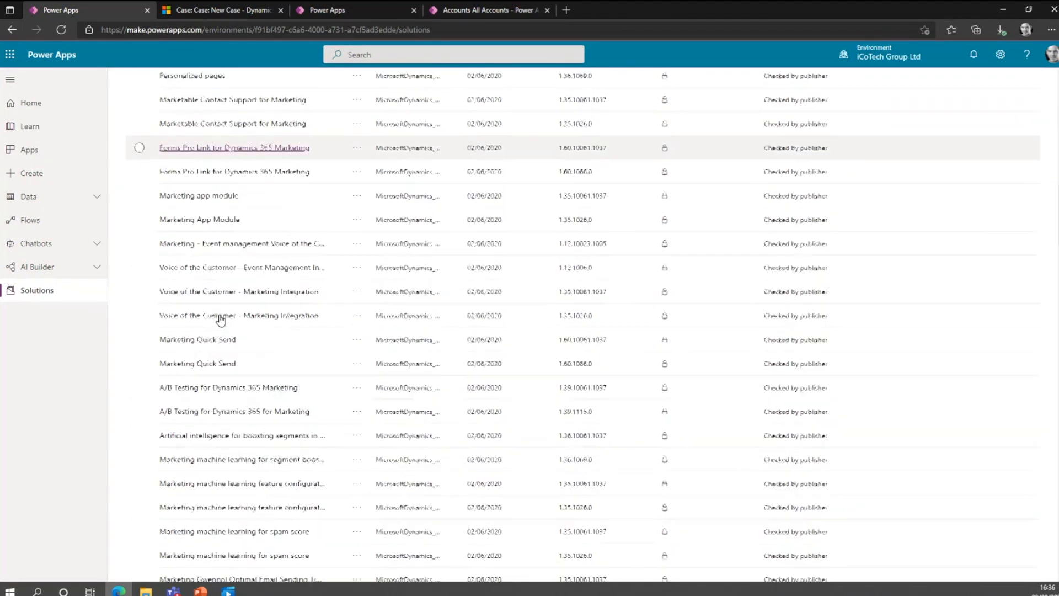
{"action": "scroll", "coordinate": [220, 320], "scroll_direction": "up", "scroll_amount": 8}
{"action": "scroll", "coordinate": [226, 326], "scroll_direction": "up", "scroll_amount": 4}
{"action": "scroll", "coordinate": [228, 332], "scroll_direction": "up", "scroll_amount": 5}
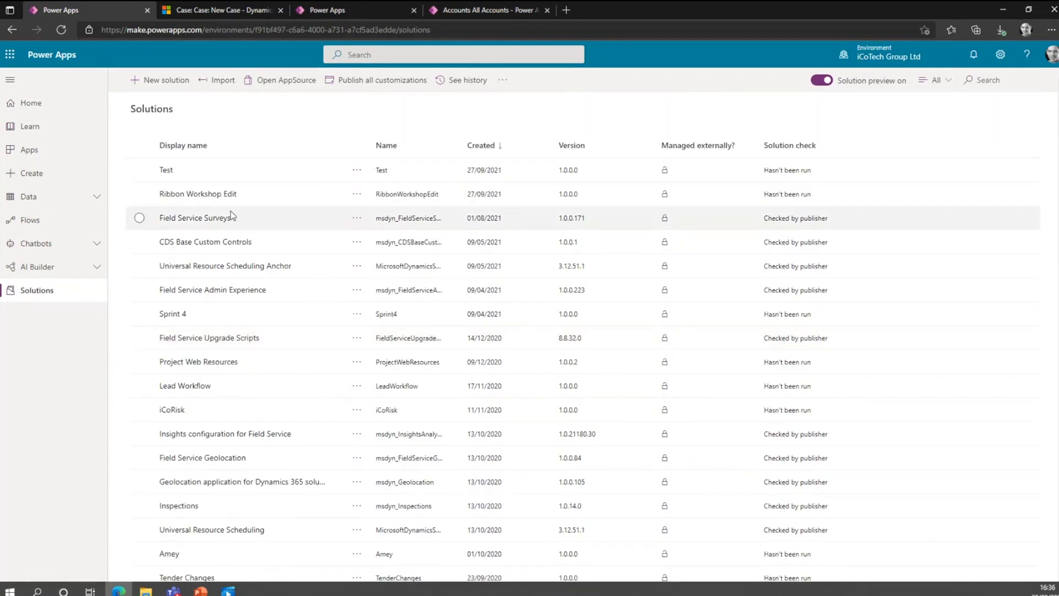
Switch to the Heritage Windscreens app and review the IcoTech Services and Monitoring Company 1 account records.
{"action": "left_click", "coordinate": [321, 11]}
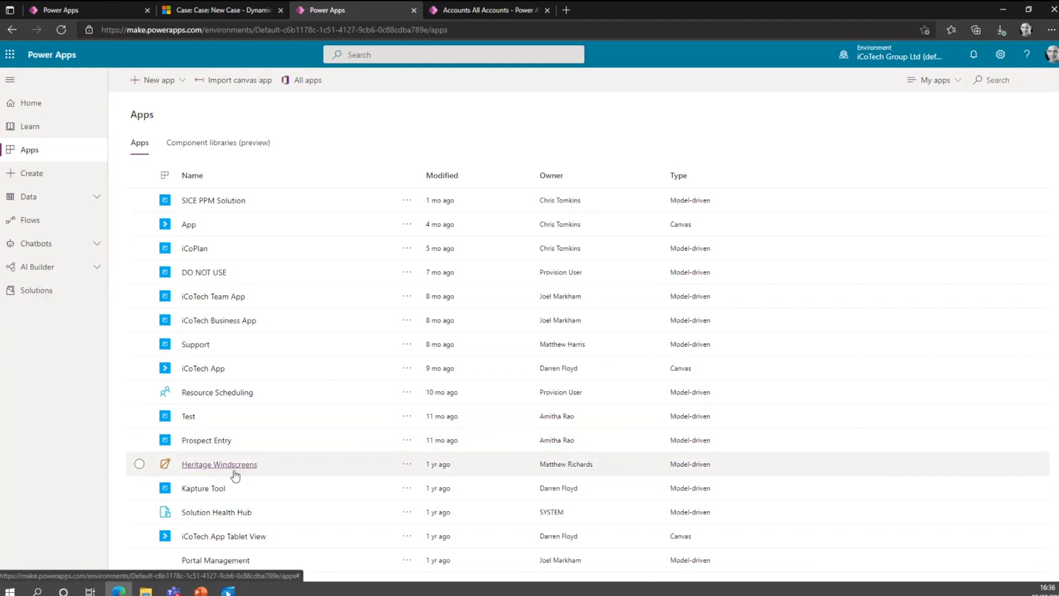
{"action": "left_click", "coordinate": [481, 11]}
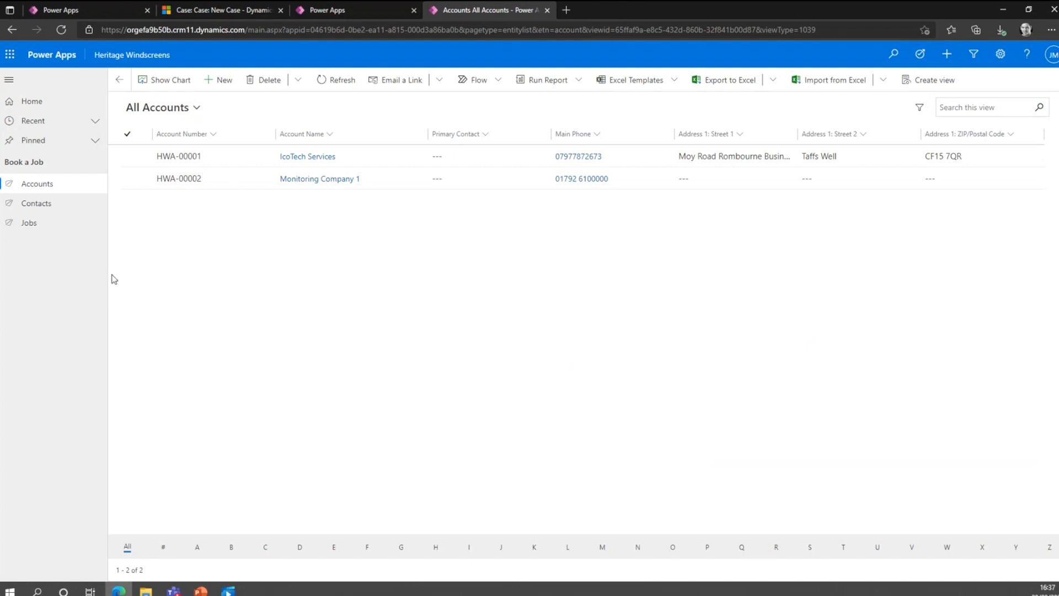
{"action": "left_click", "coordinate": [27, 190]}
{"action": "left_click", "coordinate": [314, 157]}
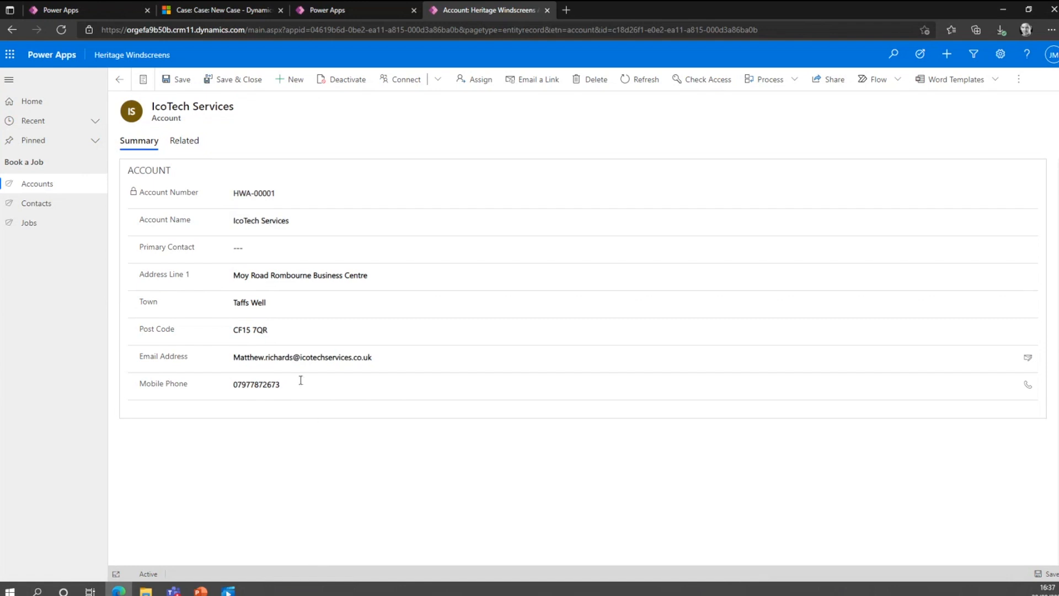
{"action": "left_click", "coordinate": [119, 80]}
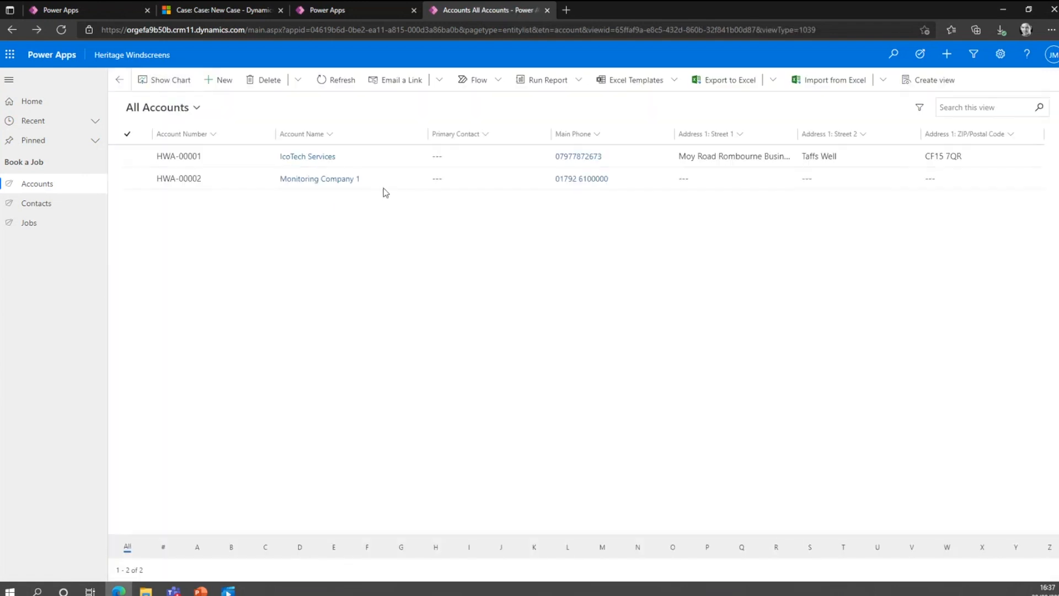
{"action": "left_click", "coordinate": [285, 180]}
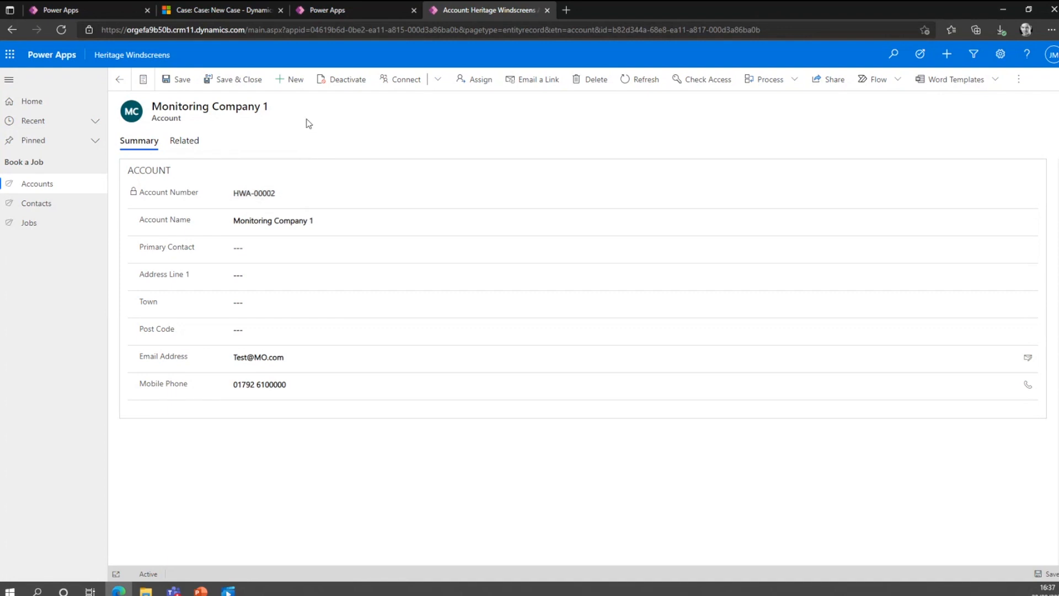
{"action": "left_click", "coordinate": [118, 80]}
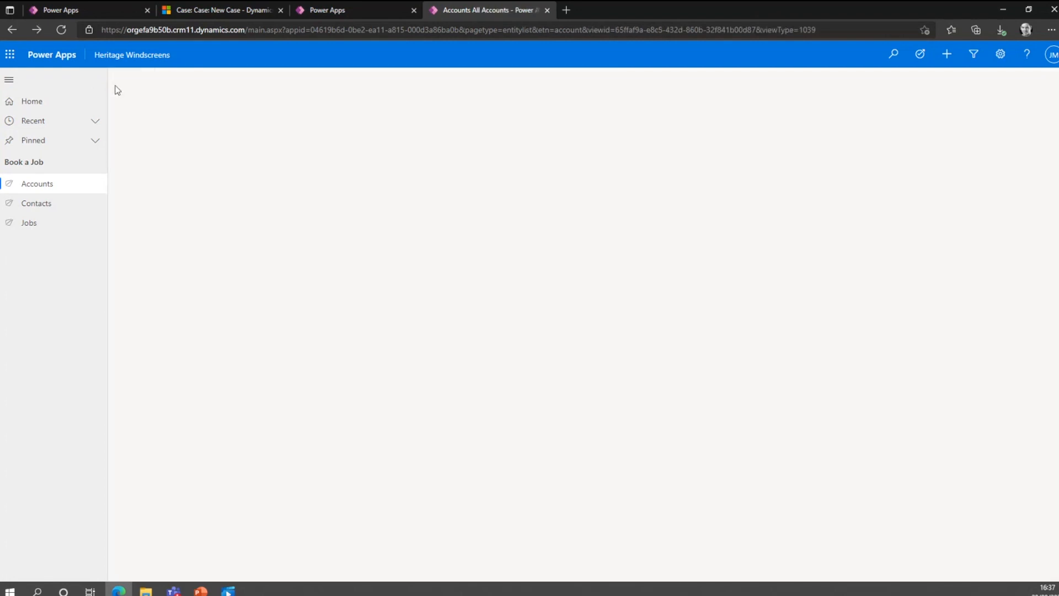
Set the account name of the seventh contact in Heritage Windscreens Contacts to IcoTech Services and save it, ignoring duplicates.
{"action": "left_click", "coordinate": [23, 204]}
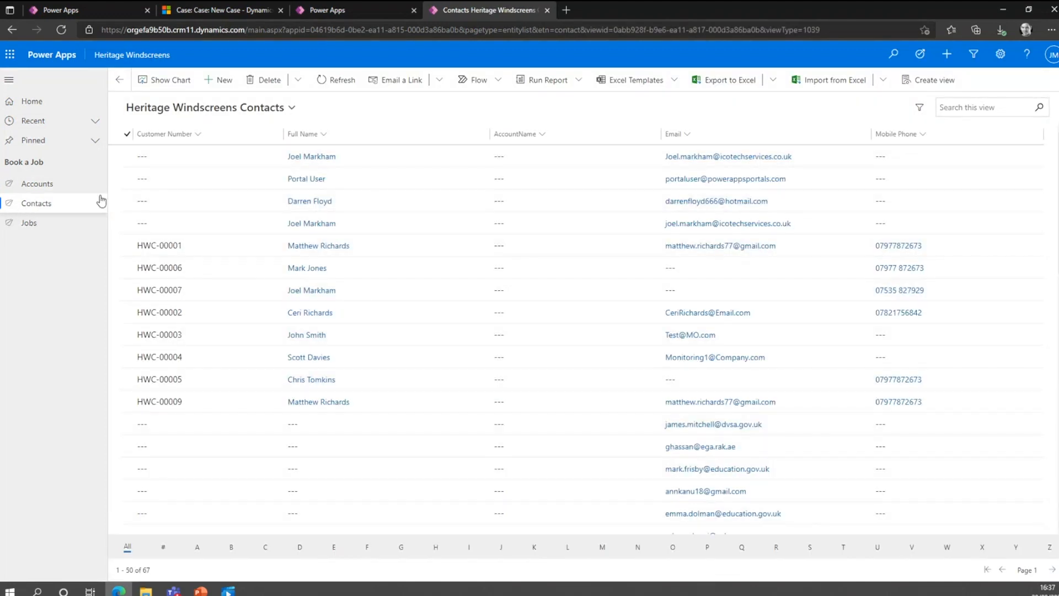
{"action": "double_click", "coordinate": [207, 290]}
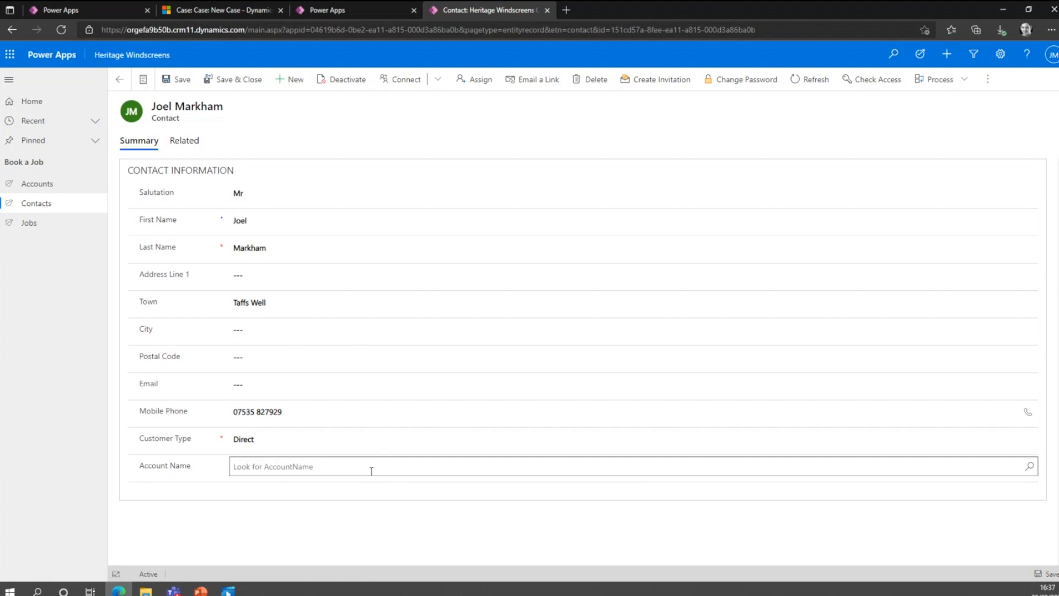
{"action": "left_click", "coordinate": [1029, 468]}
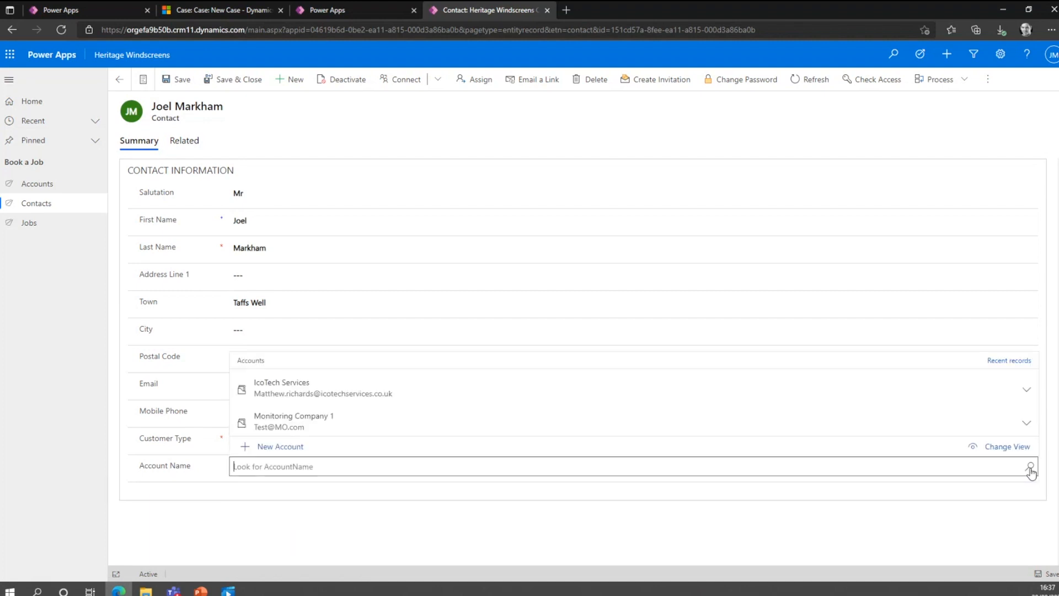
{"action": "left_click", "coordinate": [315, 396]}
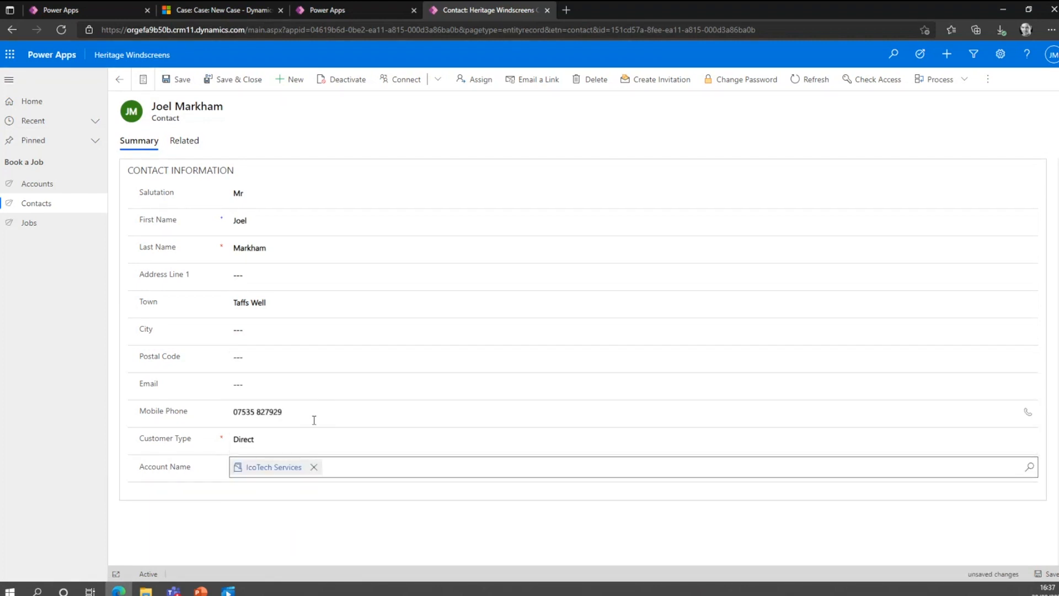
{"action": "left_click", "coordinate": [183, 81]}
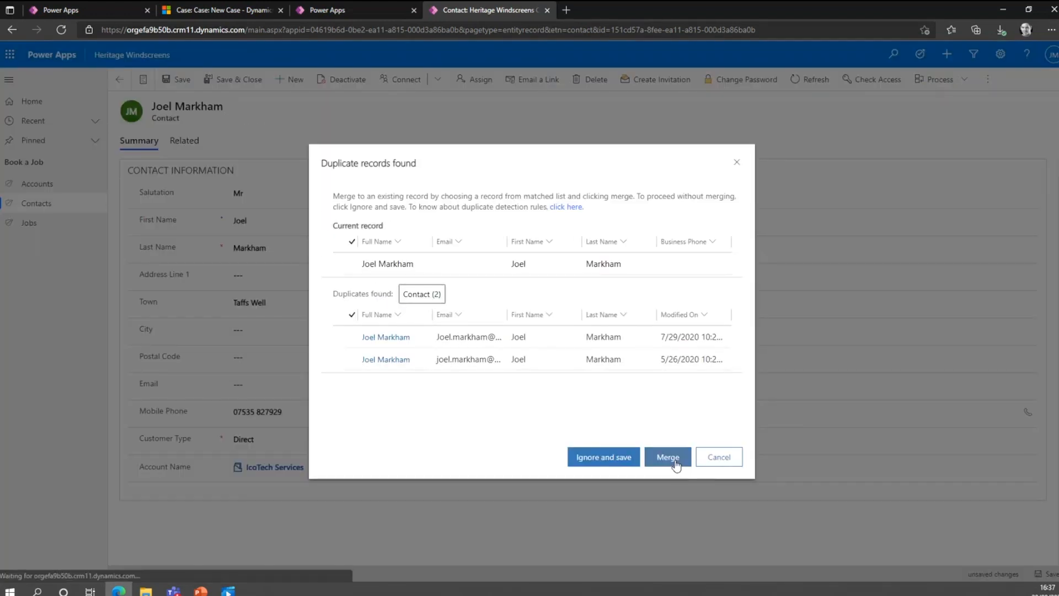
{"action": "left_click", "coordinate": [602, 458]}
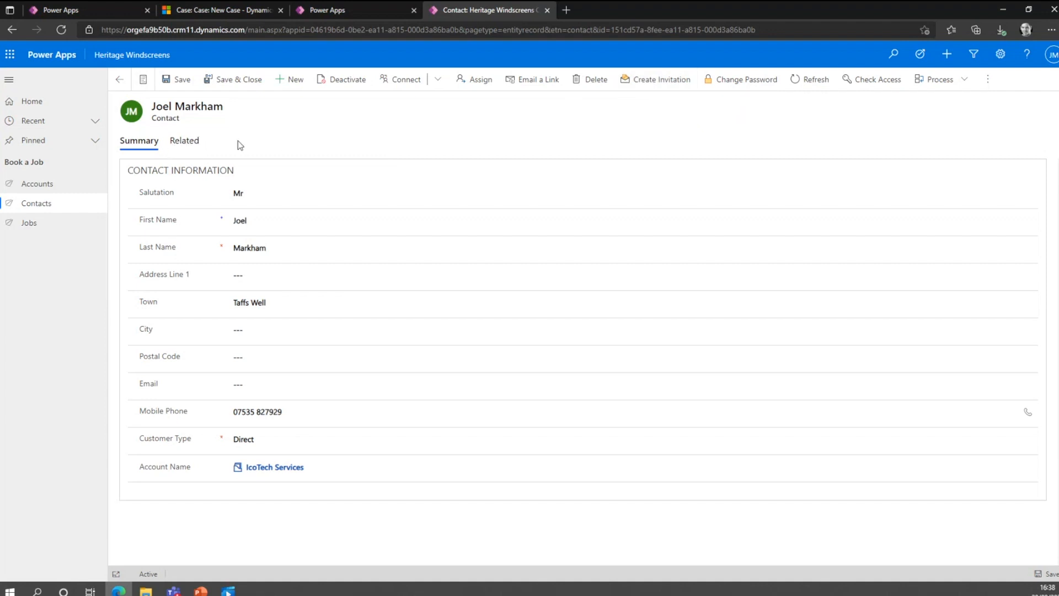
Open the £999.12 job from the direct customer quotes, examine its registration and vehicle details, and save the record.
{"action": "left_click", "coordinate": [39, 227]}
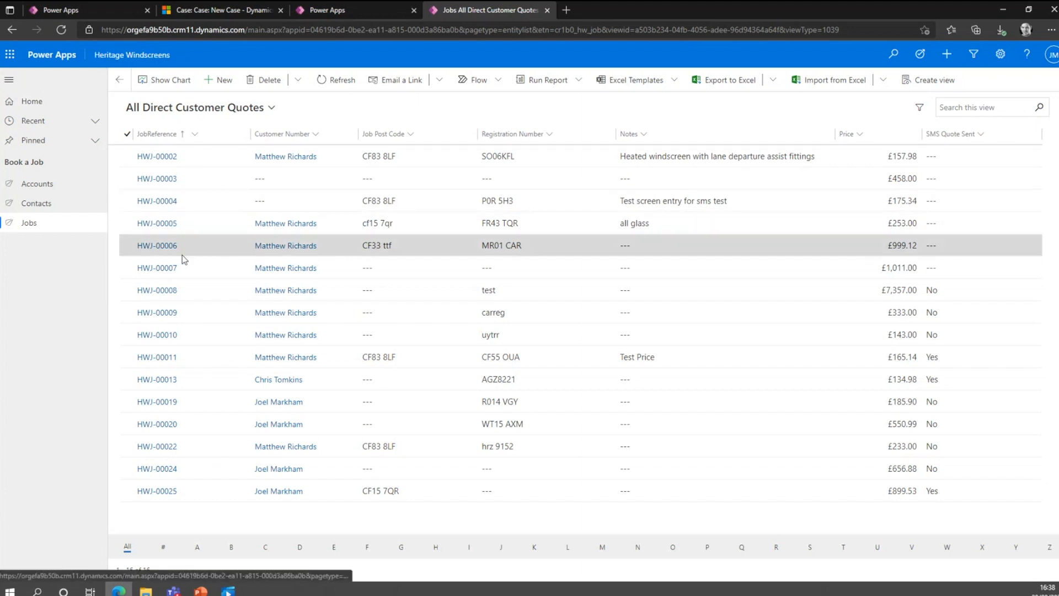
{"action": "left_click", "coordinate": [193, 244]}
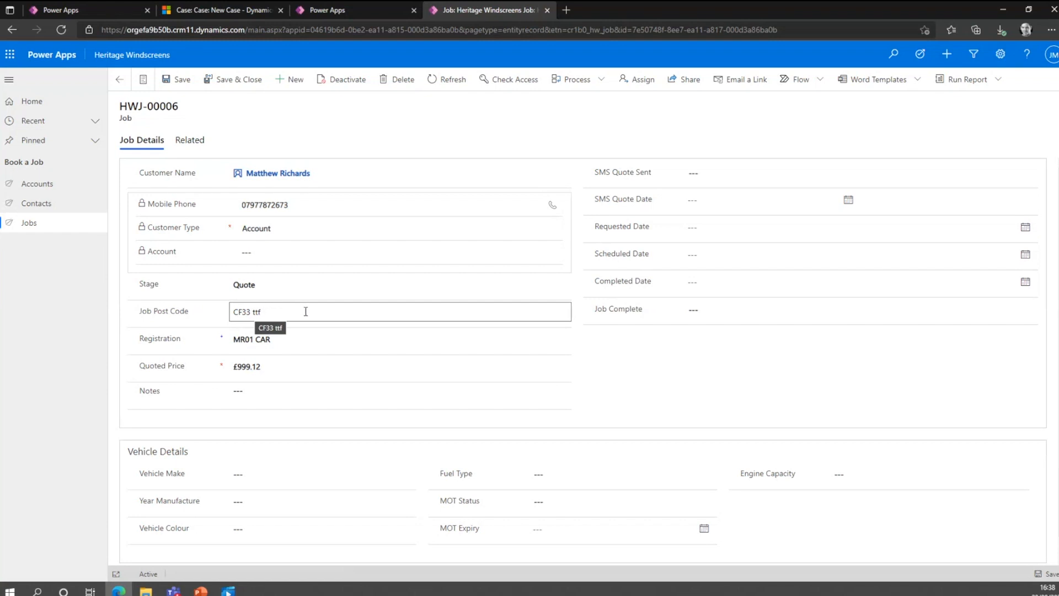
{"action": "left_click", "coordinate": [282, 339]}
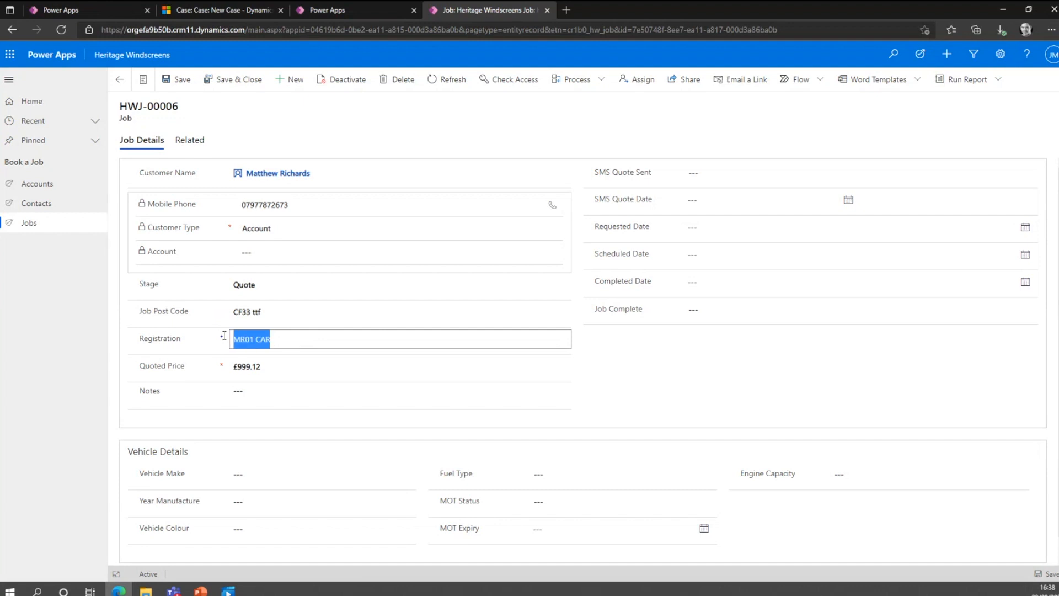
{"action": "left_click", "coordinate": [298, 335]}
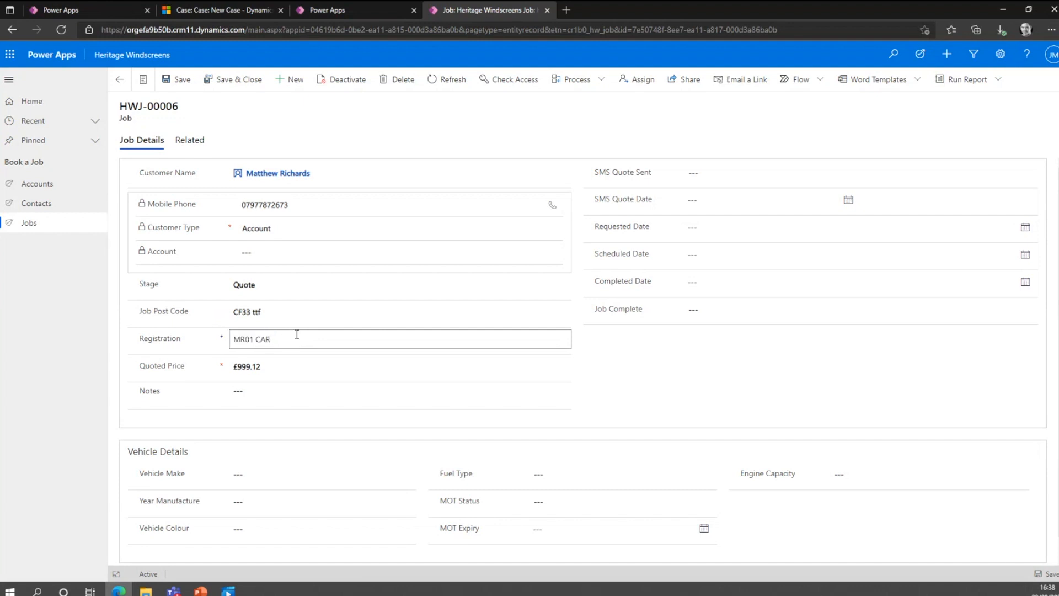
{"action": "scroll", "coordinate": [296, 334], "scroll_direction": "down", "scroll_amount": 1}
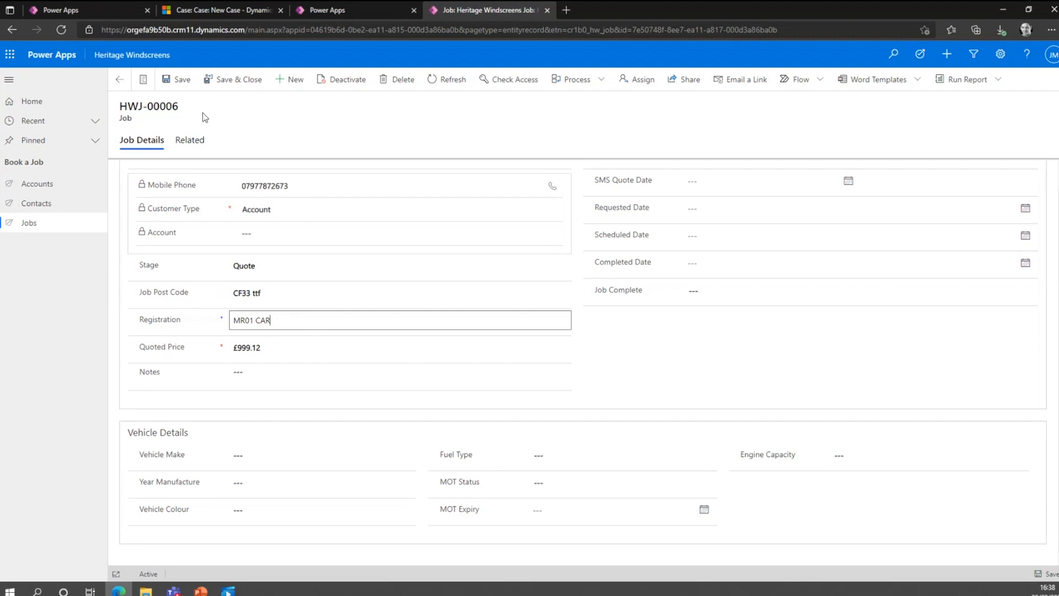
{"action": "left_click", "coordinate": [187, 83]}
{"action": "left_click", "coordinate": [178, 84]}
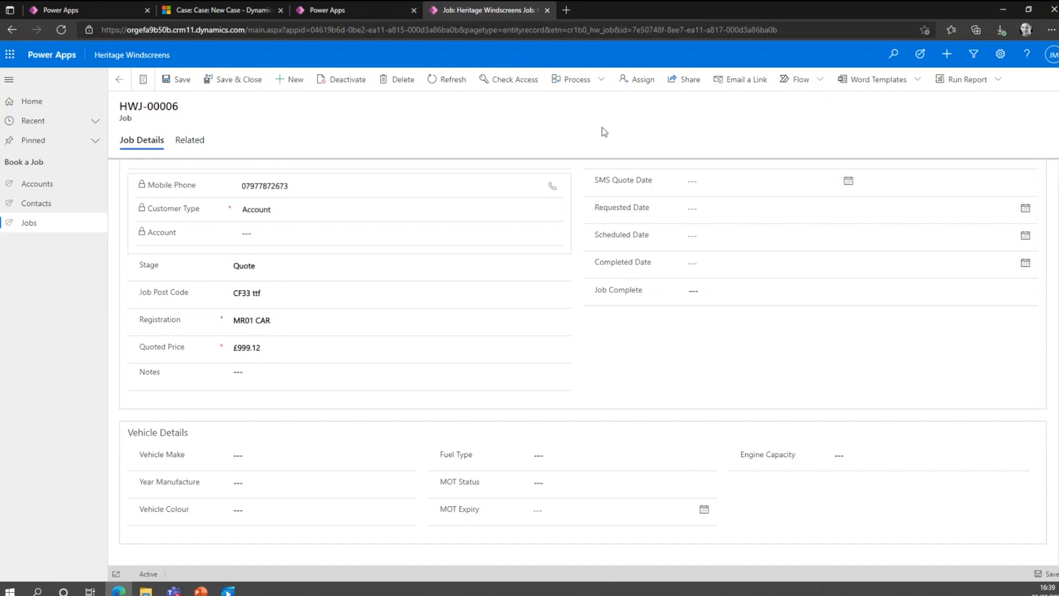
Return to the contacts list and view its Excel export and report options.
{"action": "left_click", "coordinate": [70, 203]}
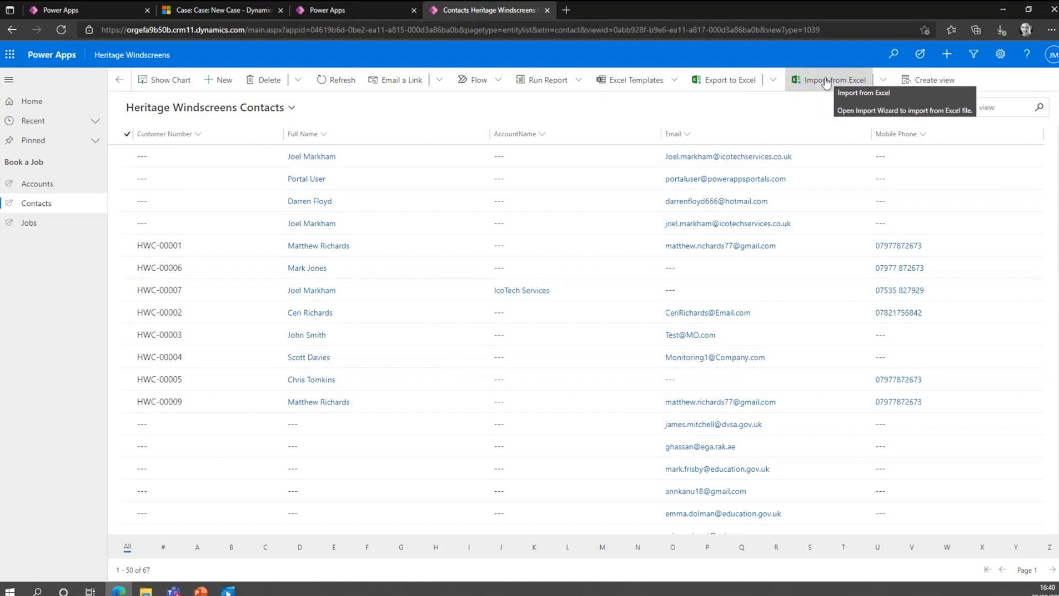
{"action": "left_click", "coordinate": [771, 81]}
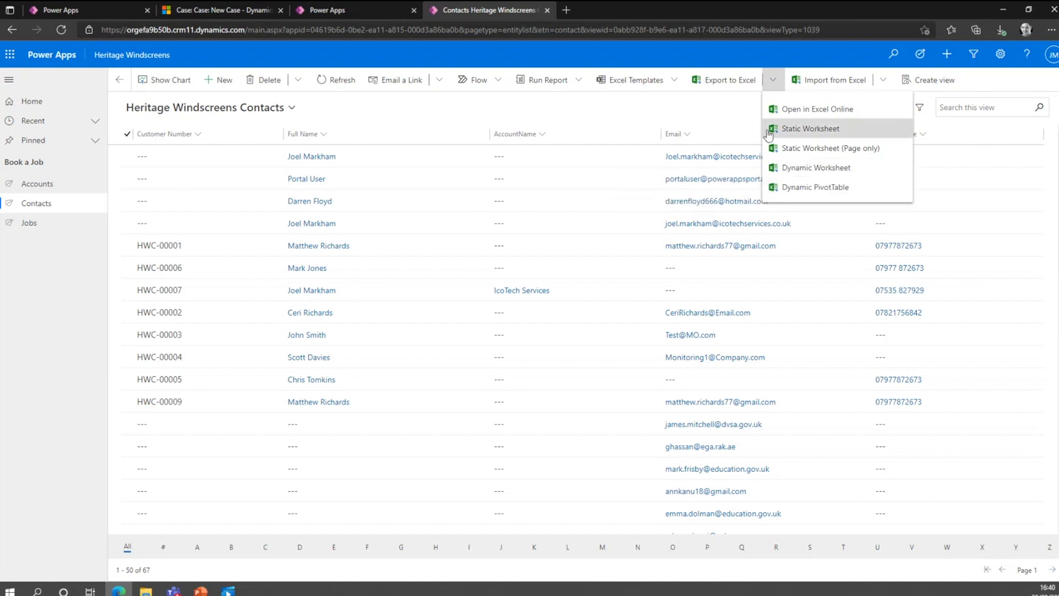
{"action": "left_click", "coordinate": [726, 106]}
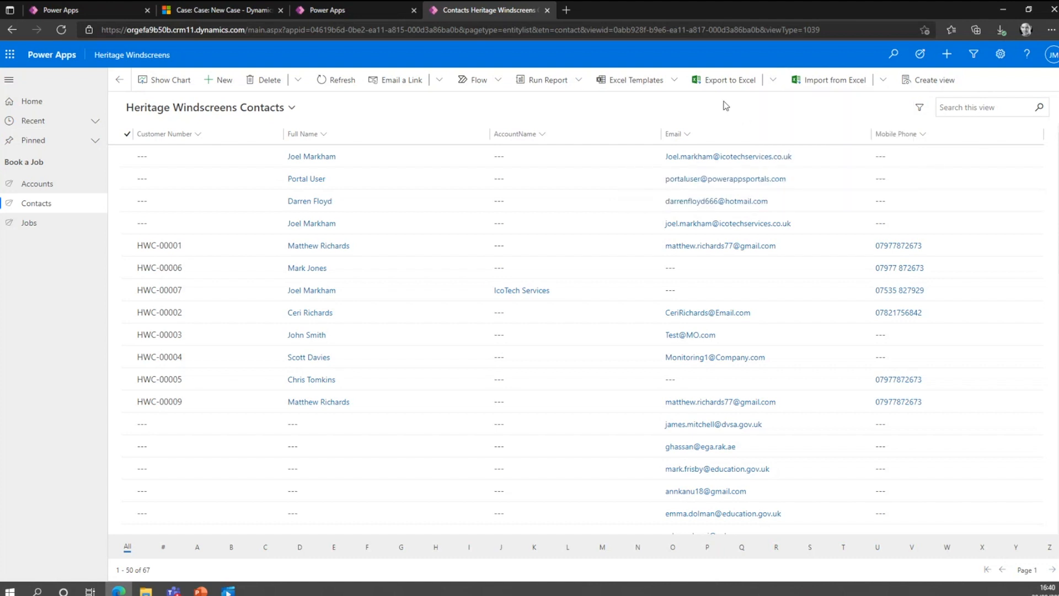
{"action": "left_click", "coordinate": [574, 80]}
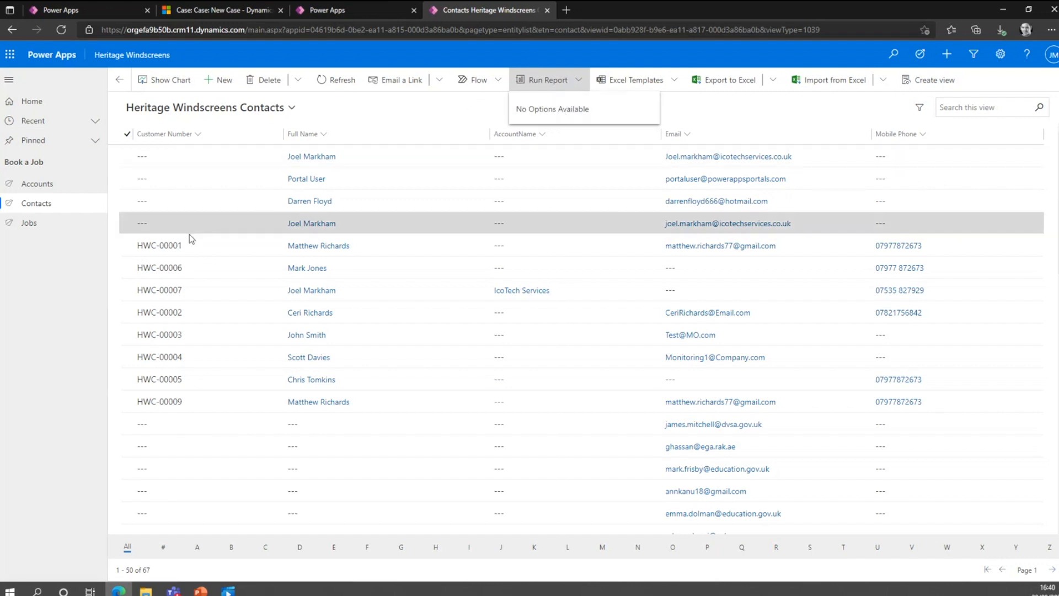
Review the contact linked to IcoTech Services and that customer's £185.90 job record.
{"action": "double_click", "coordinate": [203, 291]}
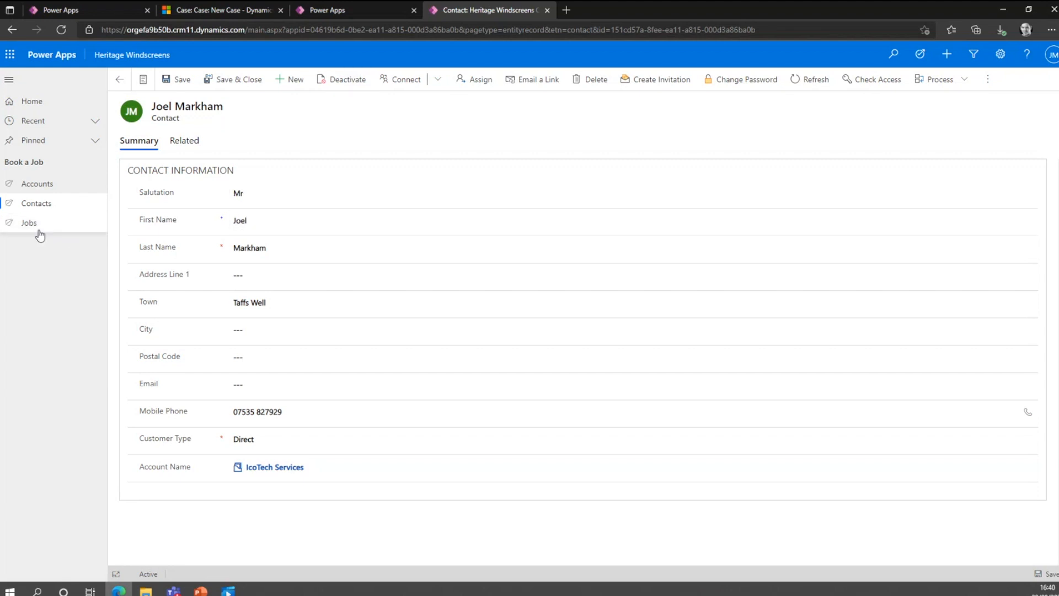
{"action": "left_click", "coordinate": [38, 230]}
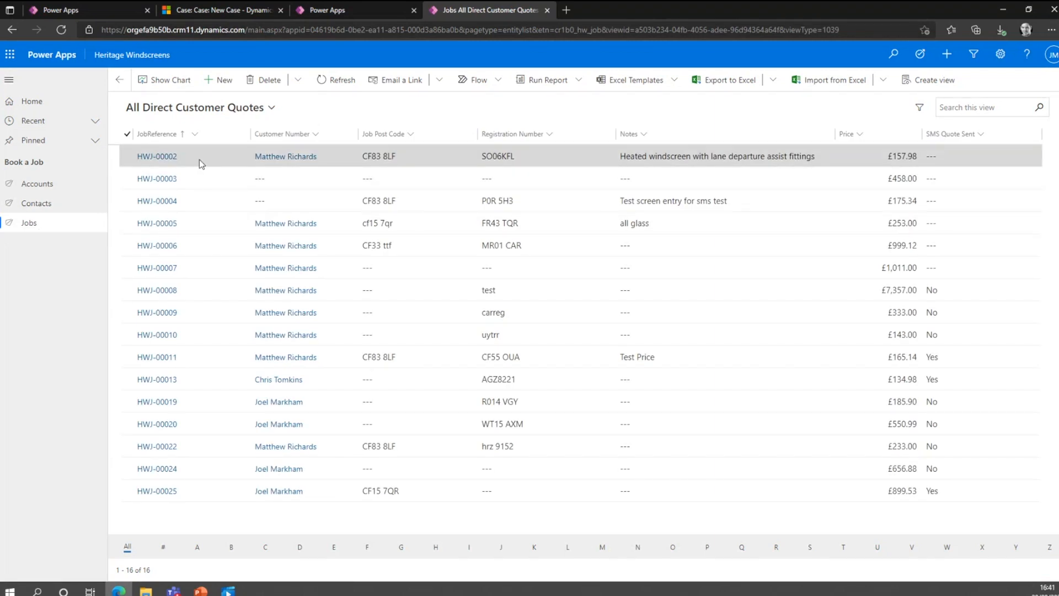
{"action": "double_click", "coordinate": [197, 400]}
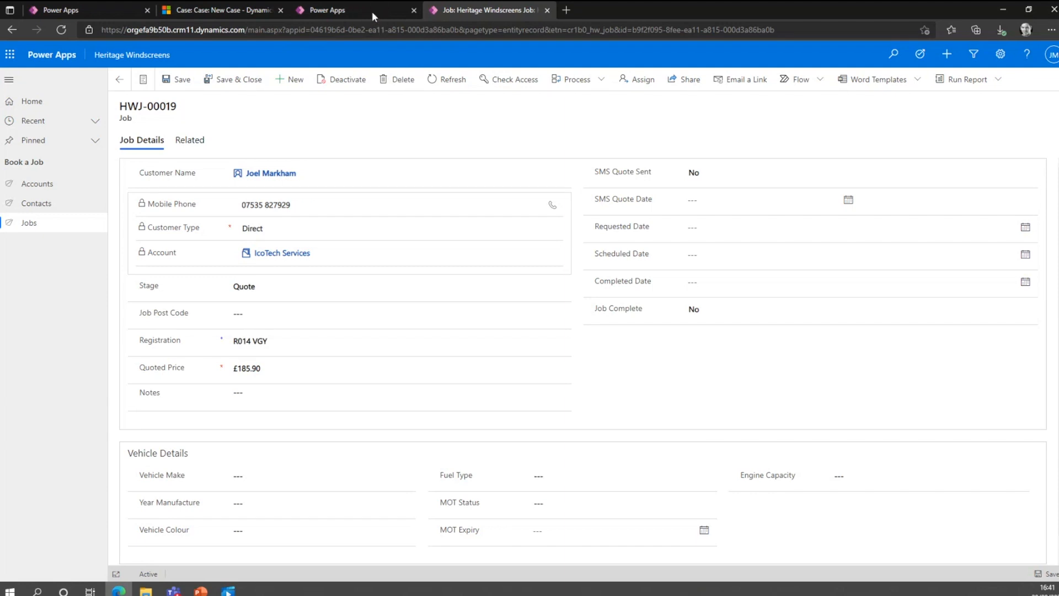
Switch back to the default environment in Power Apps and look through its solutions list.
{"action": "left_click", "coordinate": [355, 8]}
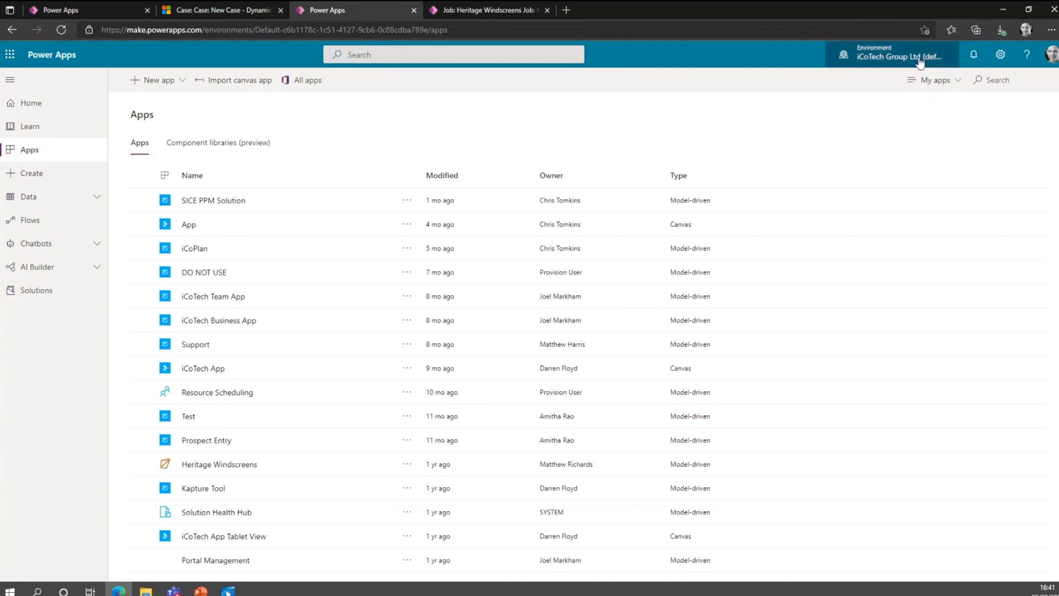
{"action": "left_click", "coordinate": [32, 294]}
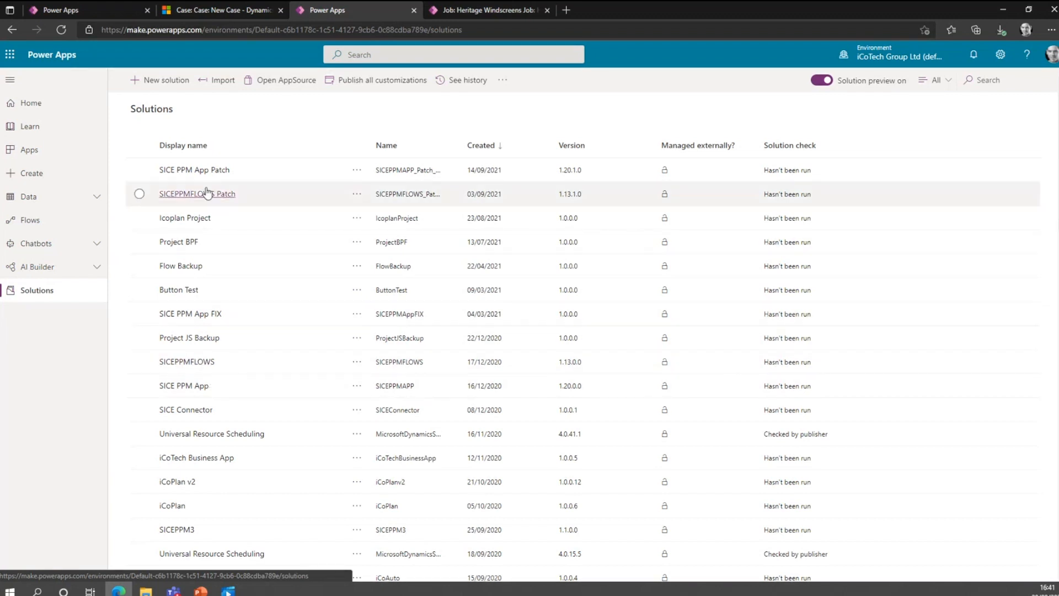
{"action": "scroll", "coordinate": [231, 367], "scroll_direction": "down", "scroll_amount": 3}
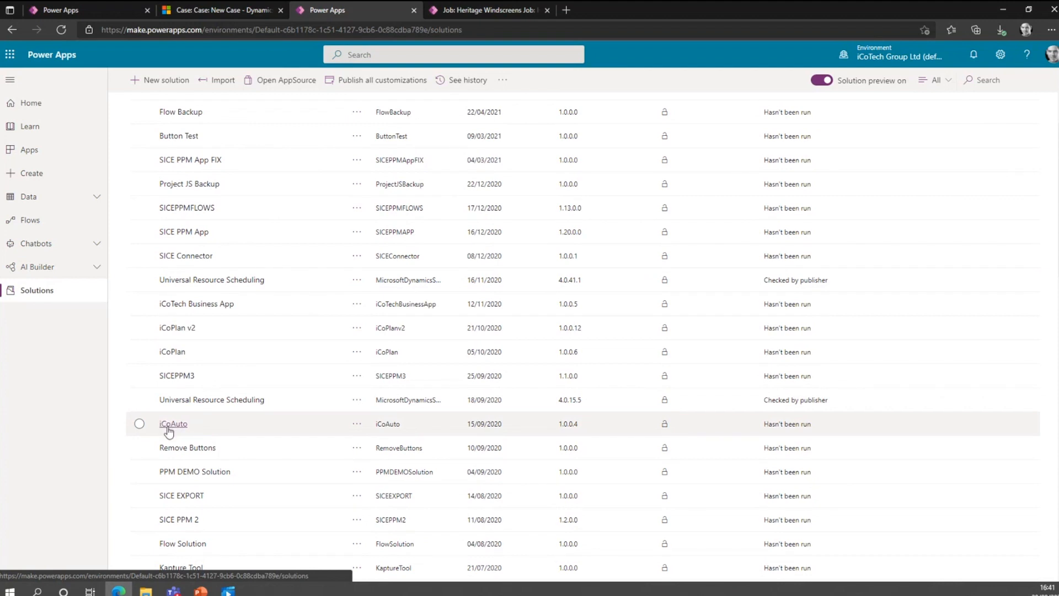
Open the Job table in the iCoAuto solution and look through its columns.
{"action": "left_click", "coordinate": [172, 425]}
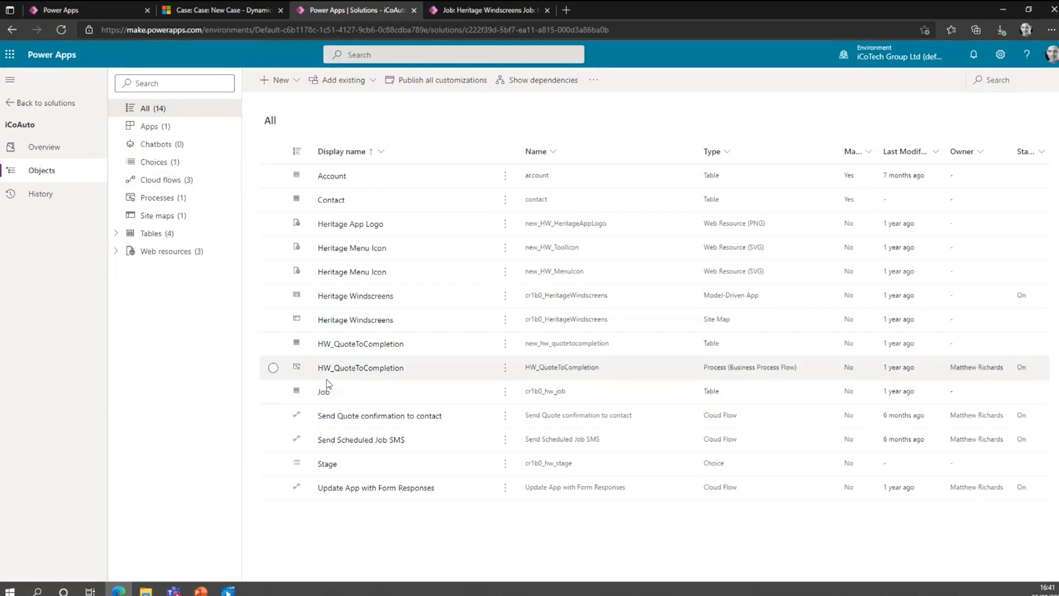
{"action": "left_click", "coordinate": [485, 10]}
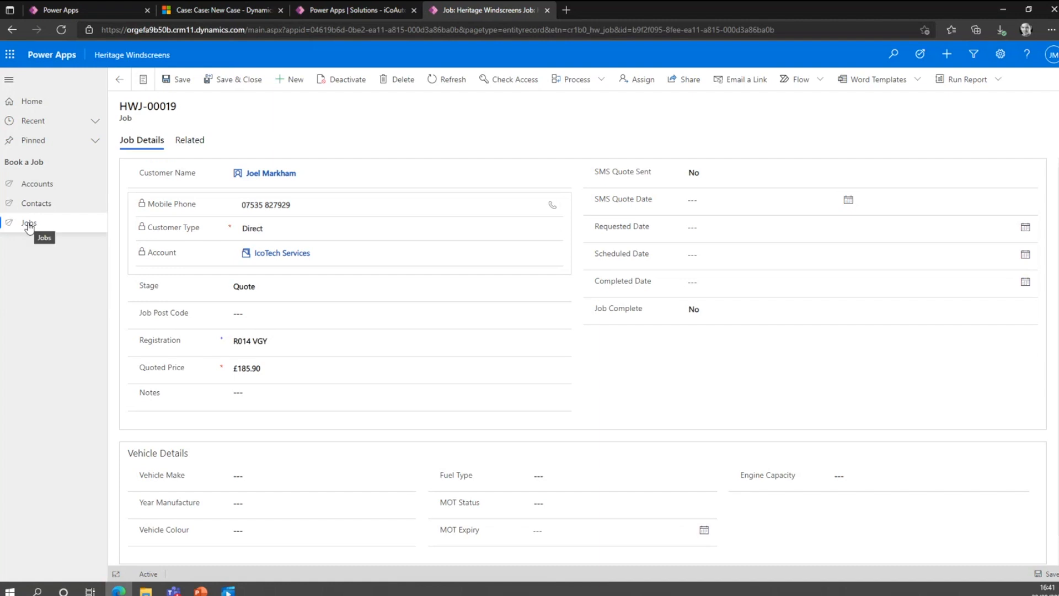
{"action": "left_click", "coordinate": [370, 11]}
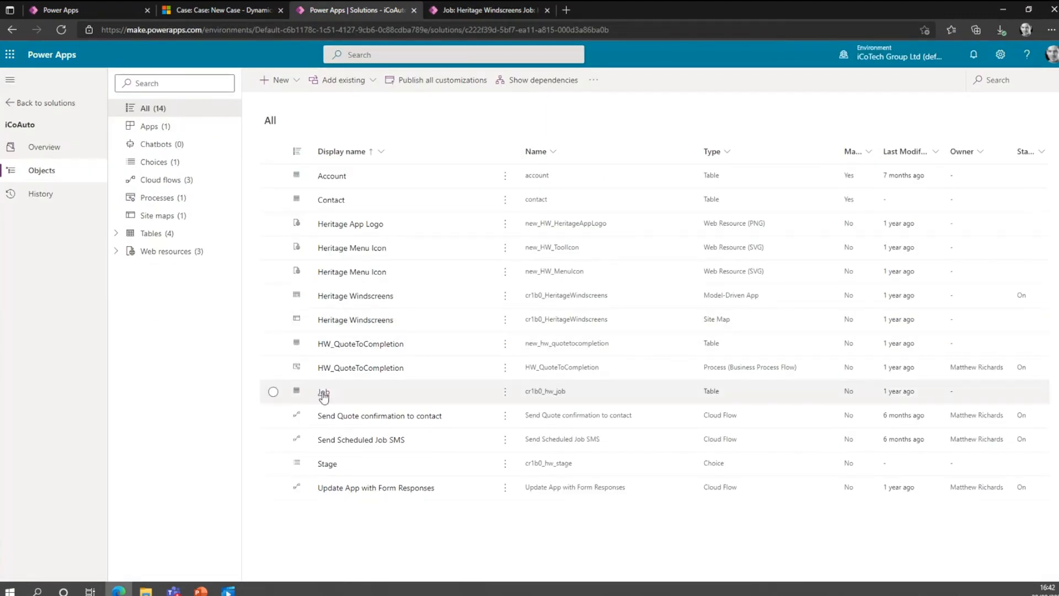
{"action": "left_click", "coordinate": [324, 392]}
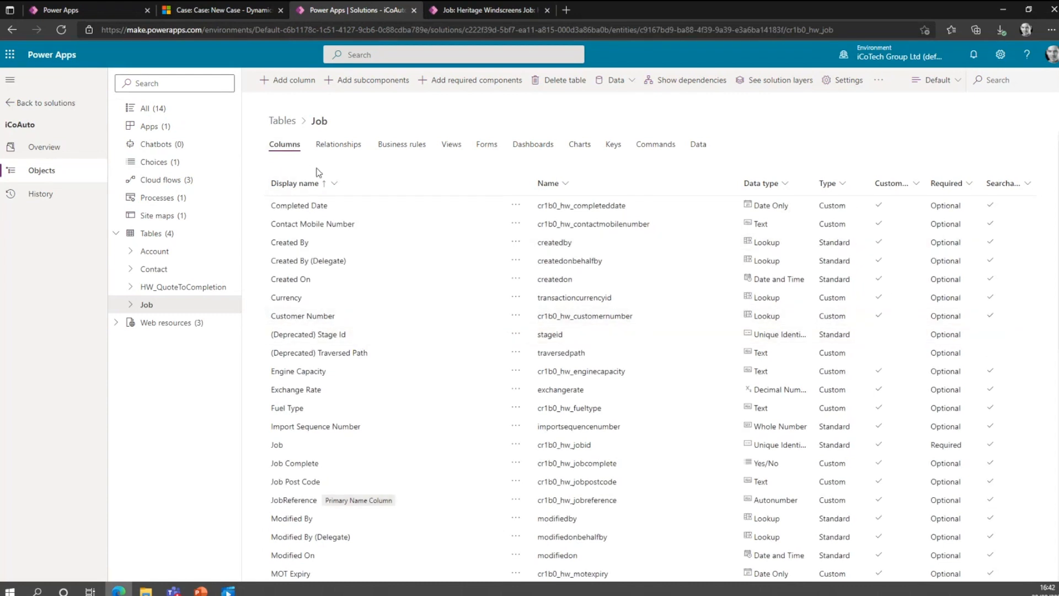
{"action": "scroll", "coordinate": [352, 380], "scroll_direction": "down", "scroll_amount": 5}
{"action": "scroll", "coordinate": [354, 381], "scroll_direction": "down", "scroll_amount": 4}
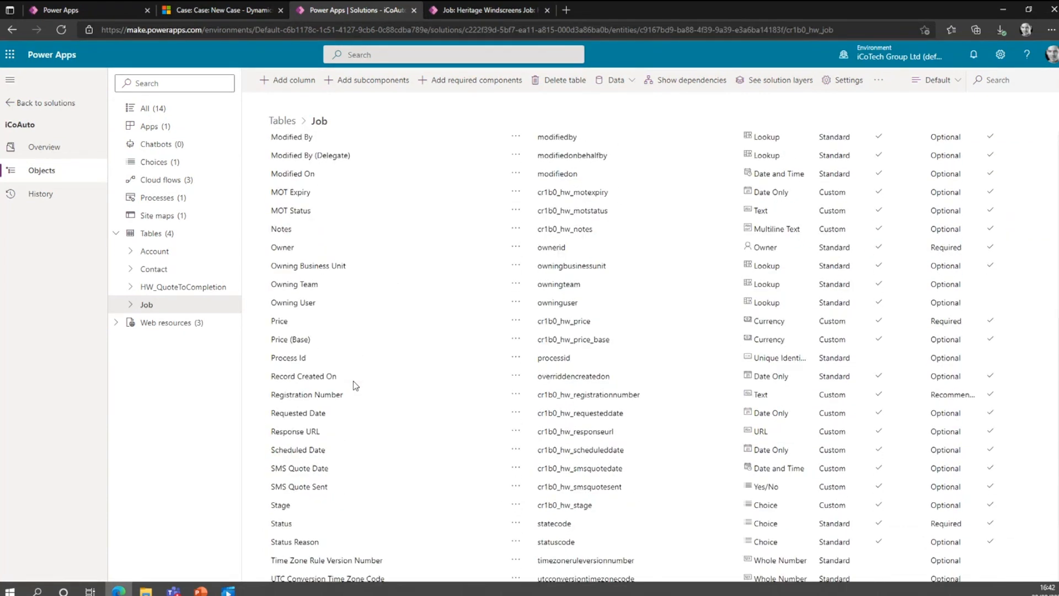
{"action": "scroll", "coordinate": [353, 380], "scroll_direction": "up", "scroll_amount": 10}
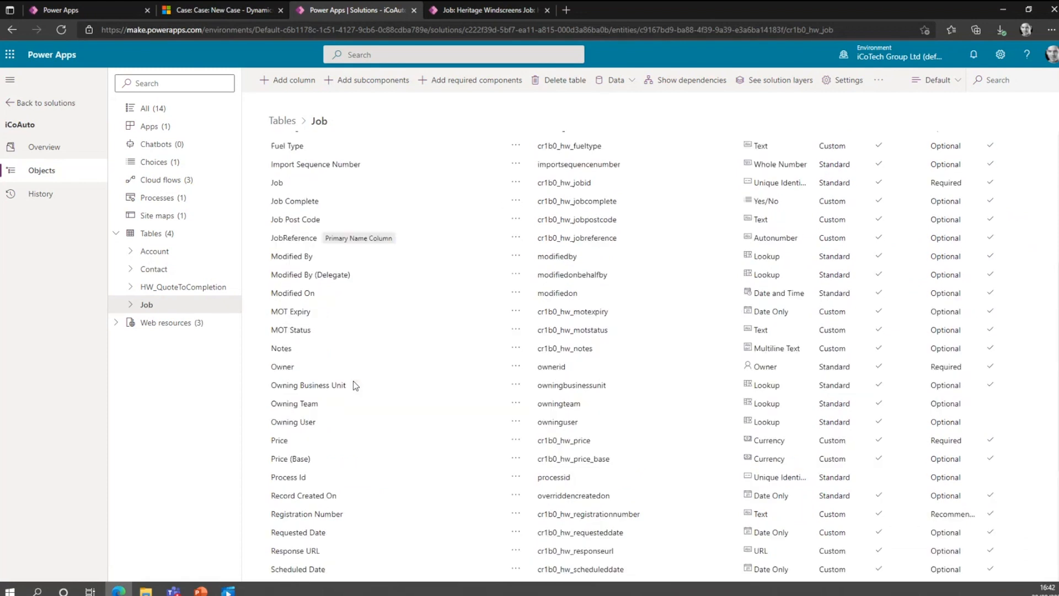
Add a column to the Job table with the display name Country and the data type Choice.
{"action": "left_click", "coordinate": [290, 81]}
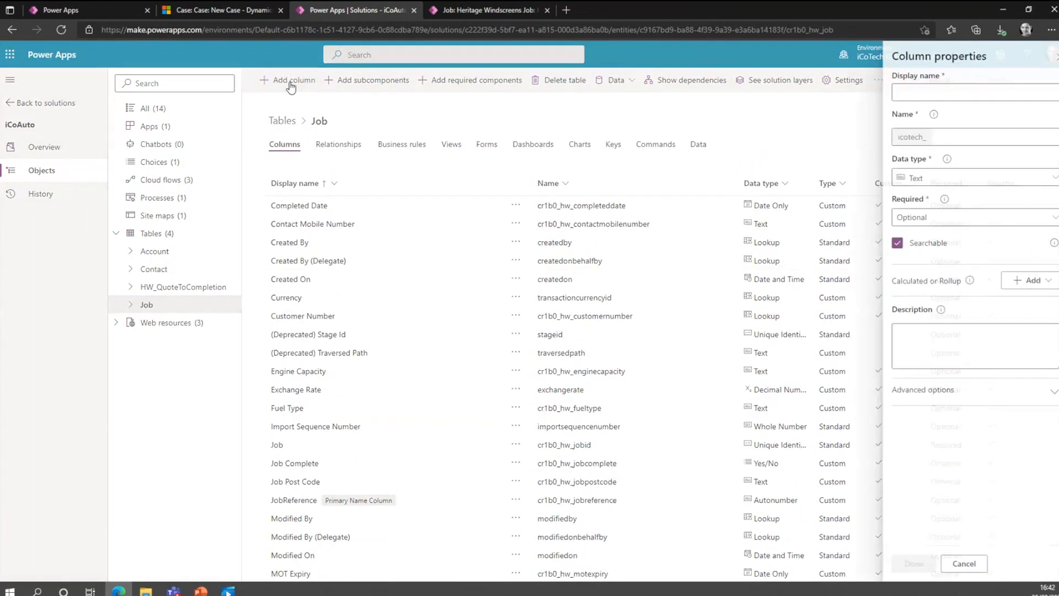
{"action": "left_click", "coordinate": [962, 92]}
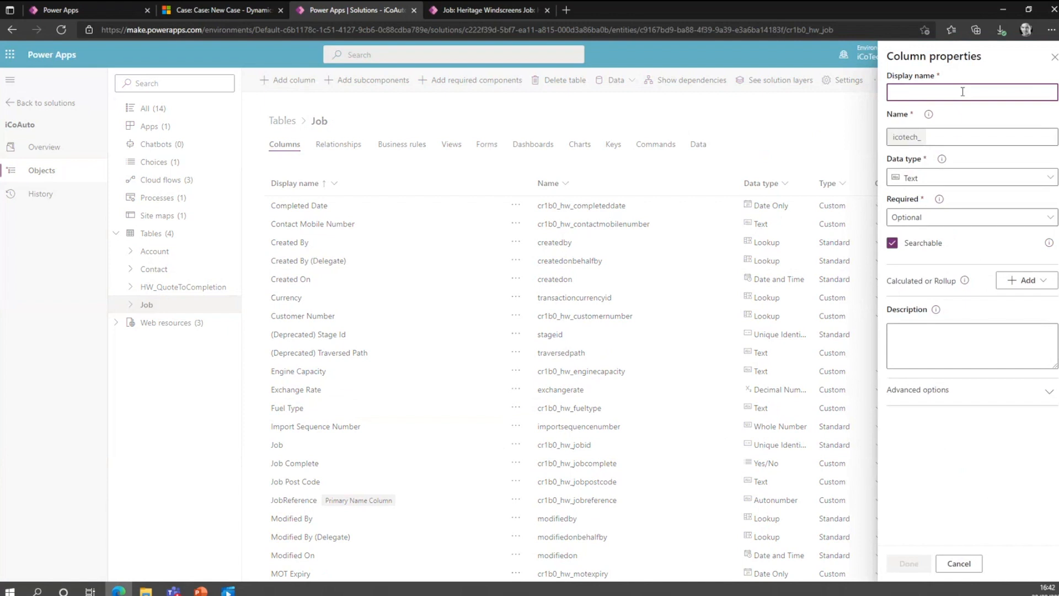
{"action": "type", "text": "Contry"}
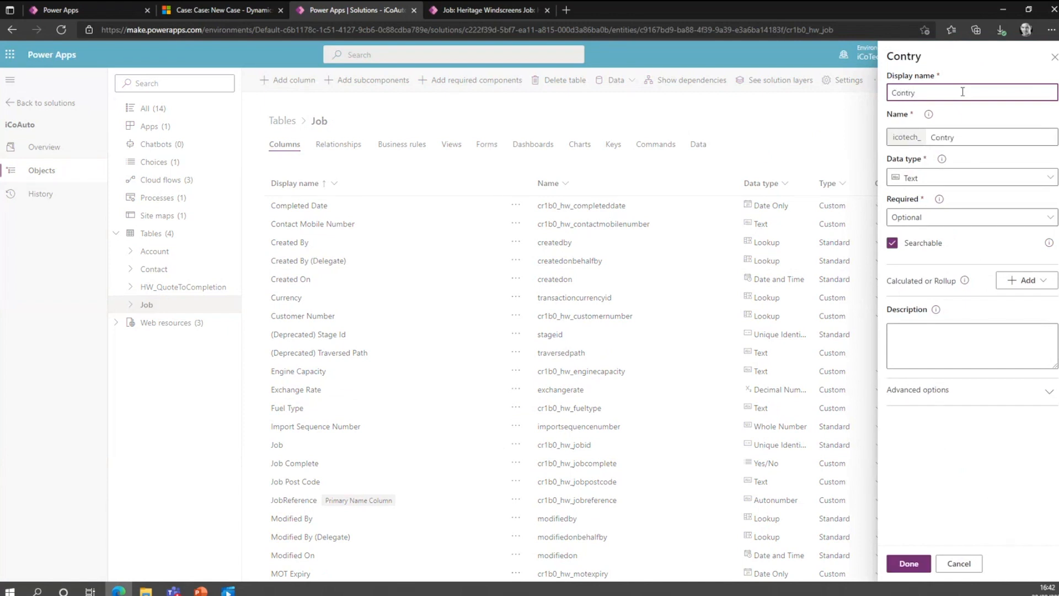
{"action": "left_click", "coordinate": [903, 93]}
{"action": "type", "text": "u"}
{"action": "left_click", "coordinate": [1046, 181]}
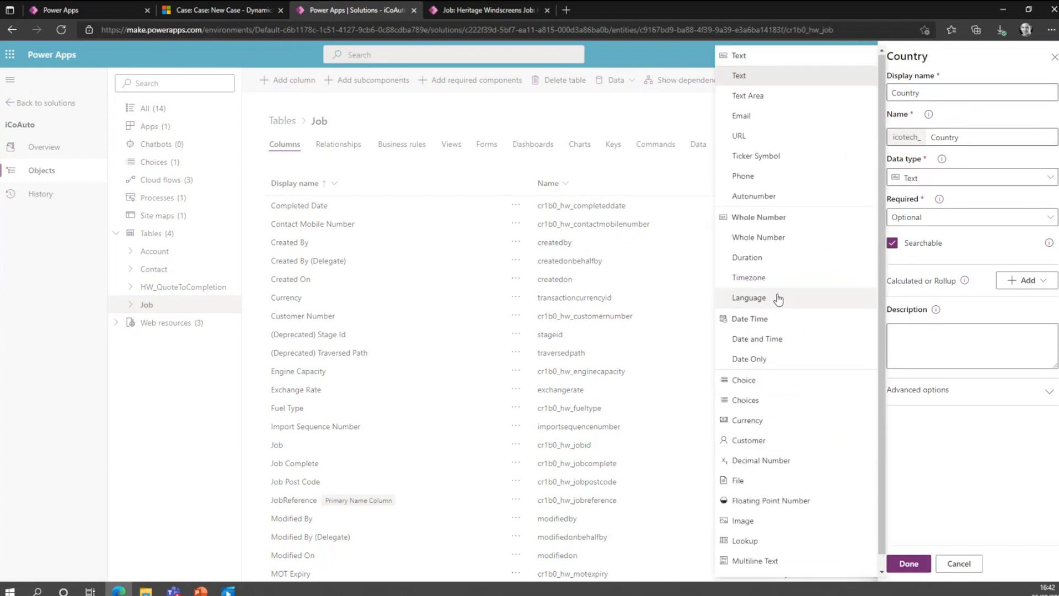
{"action": "left_click", "coordinate": [778, 387]}
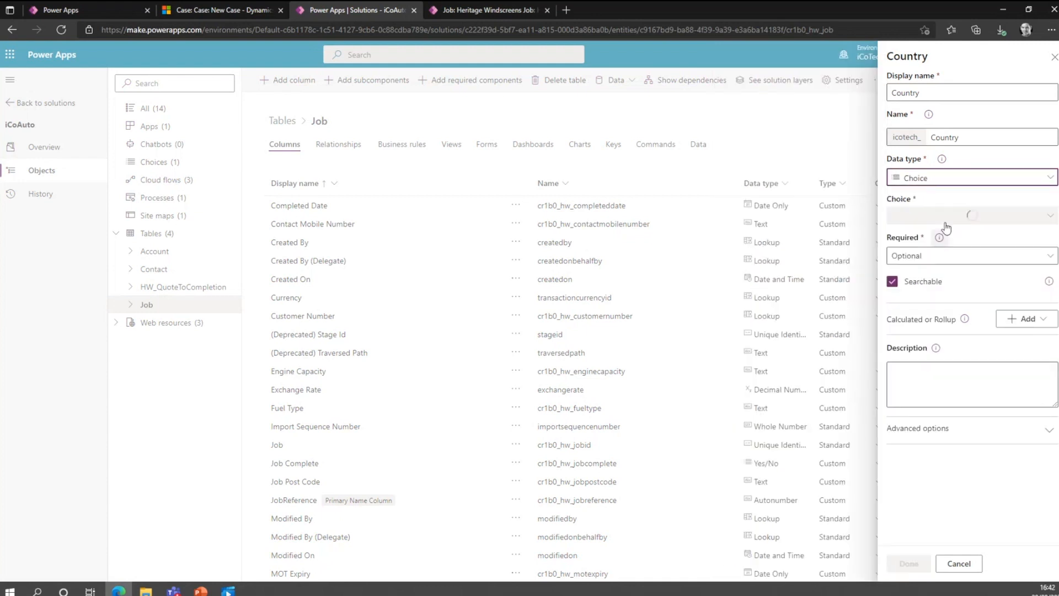
Create a new choice for the Country column with Wales and England as its first two items.
{"action": "left_click", "coordinate": [992, 222]}
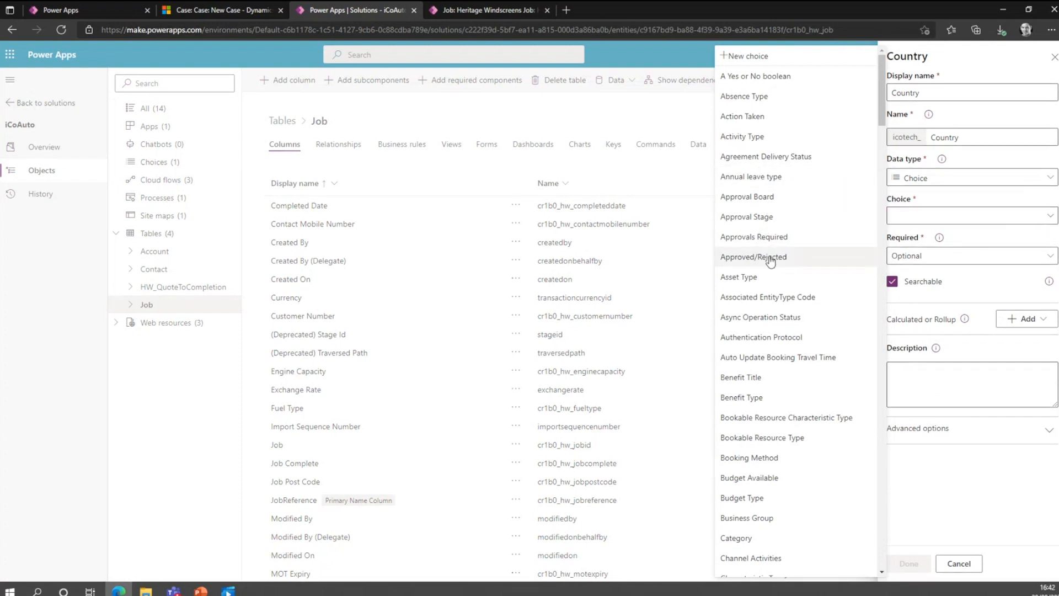
{"action": "scroll", "coordinate": [770, 254], "scroll_direction": "down", "scroll_amount": 5}
{"action": "scroll", "coordinate": [777, 327], "scroll_direction": "down", "scroll_amount": 9}
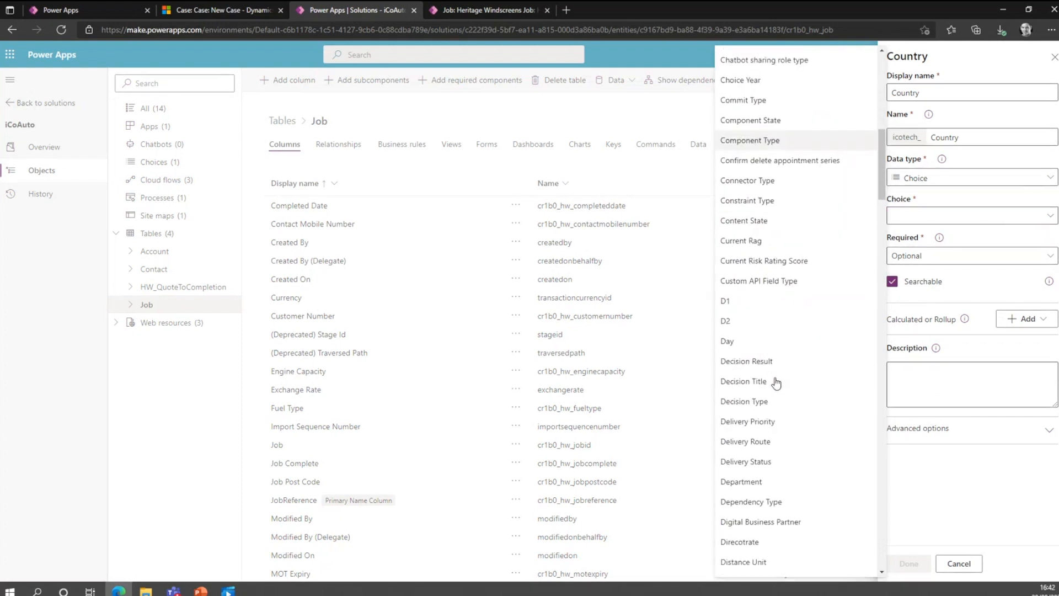
{"action": "scroll", "coordinate": [776, 384], "scroll_direction": "down", "scroll_amount": 6}
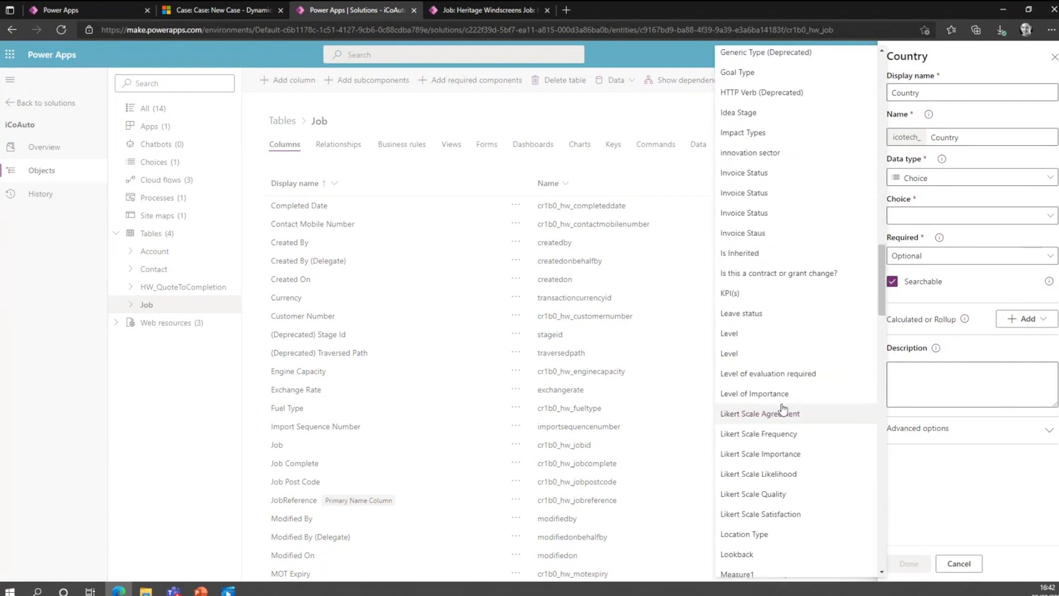
{"action": "scroll", "coordinate": [780, 408], "scroll_direction": "up", "scroll_amount": 20}
{"action": "left_click", "coordinate": [748, 64]}
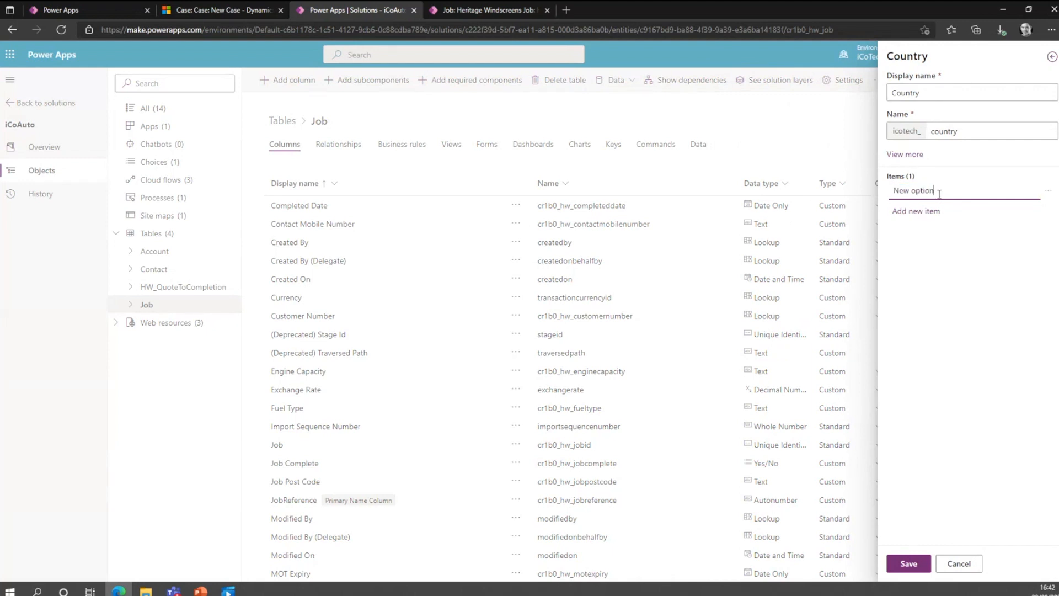
{"action": "type", "text": "Wales"}
{"action": "left_click", "coordinate": [910, 210]}
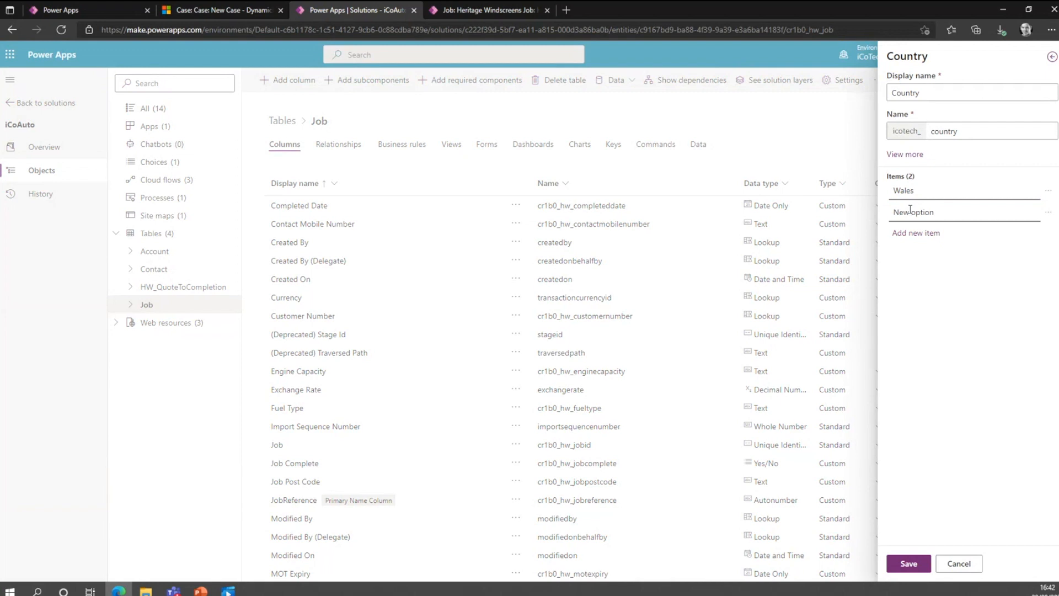
{"action": "left_click_drag", "start_coordinate": [952, 210], "coordinate": [881, 218]}
{"action": "type", "text": "England"}
Add Scotland as the third item of the Country choice and save the choice.
{"action": "left_click", "coordinate": [916, 233]}
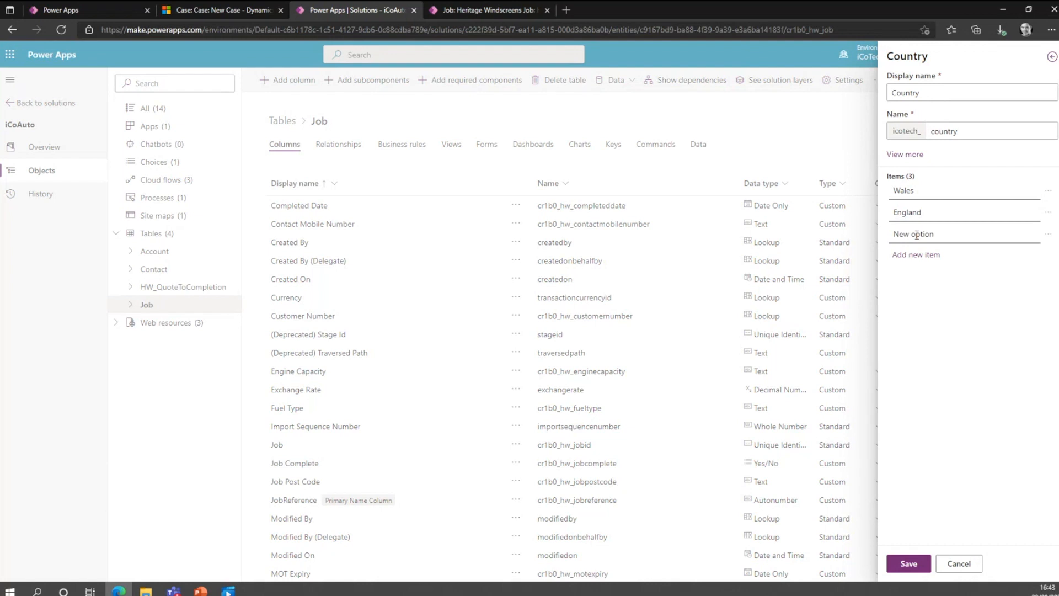
{"action": "left_click", "coordinate": [687, 301]}
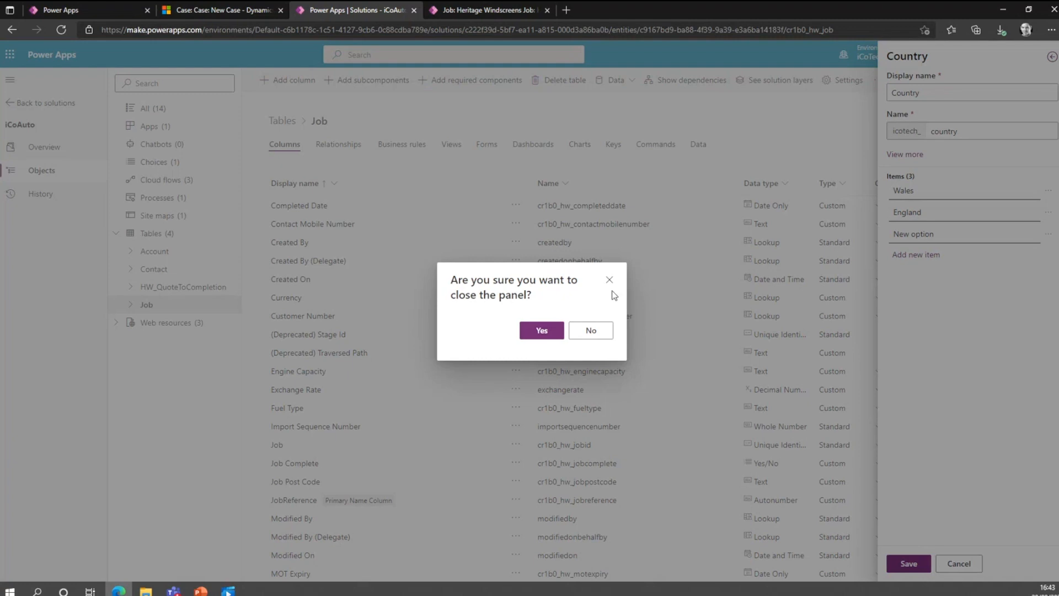
{"action": "left_click", "coordinate": [591, 331]}
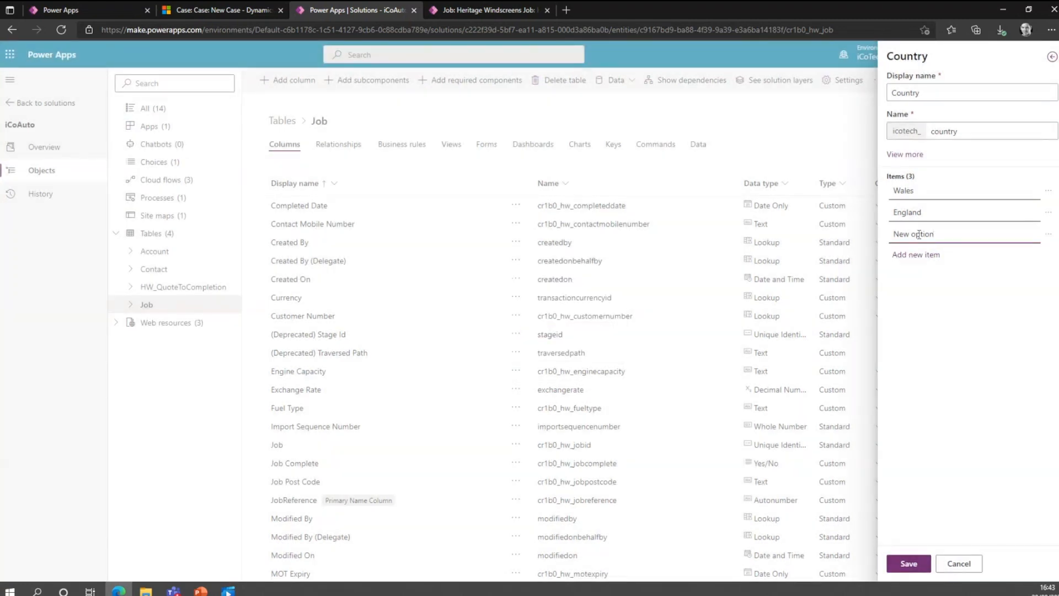
{"action": "left_click", "coordinate": [894, 234]}
{"action": "type", "text": "sc"}
{"action": "key", "text": "Delete"}
{"action": "key", "text": "Delete"}
{"action": "key", "text": "Delete"}
{"action": "key", "text": "Delete"}
{"action": "key", "text": "Delete"}
{"action": "key", "text": "Delete"}
{"action": "key", "text": "Delete"}
{"action": "key", "text": "Delete"}
{"action": "key", "text": "Delete"}
{"action": "key", "text": "Delete"}
{"action": "key", "text": "BackSpace"}
{"action": "key", "text": "BackSpace"}
{"action": "type", "text": "Scotland"}
{"action": "left_click", "coordinate": [909, 564]}
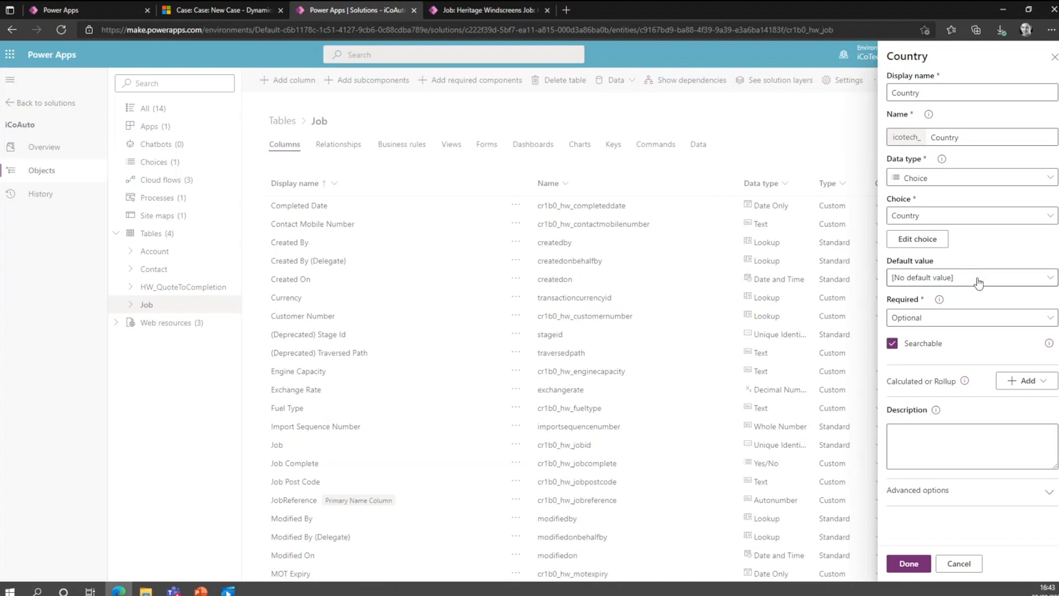
Set the Country column's default value to Wales, check its advanced options, finish the column and save the Job table.
{"action": "left_click", "coordinate": [1040, 282]}
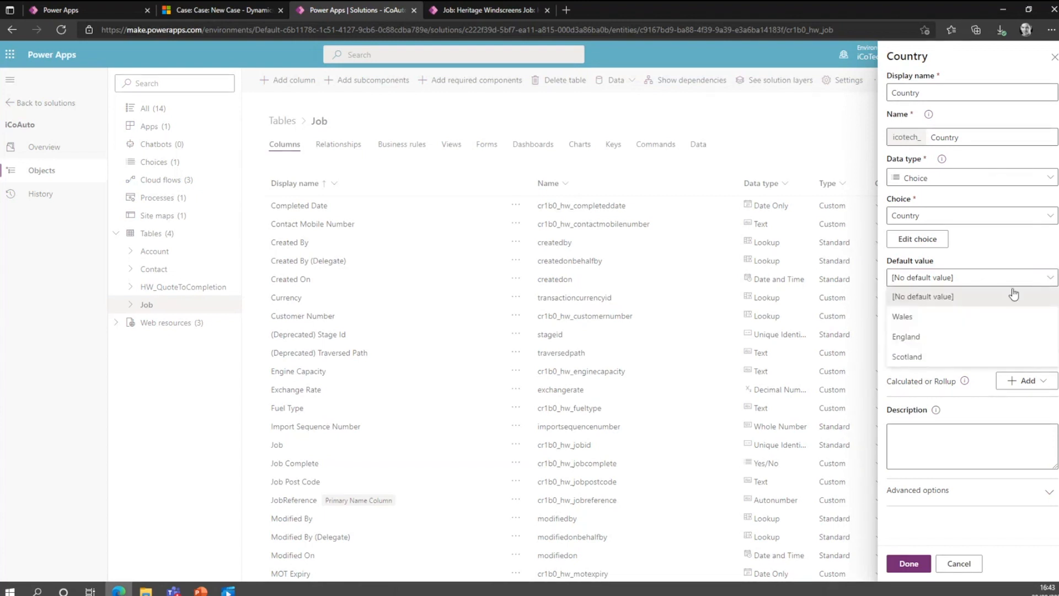
{"action": "left_click", "coordinate": [914, 320]}
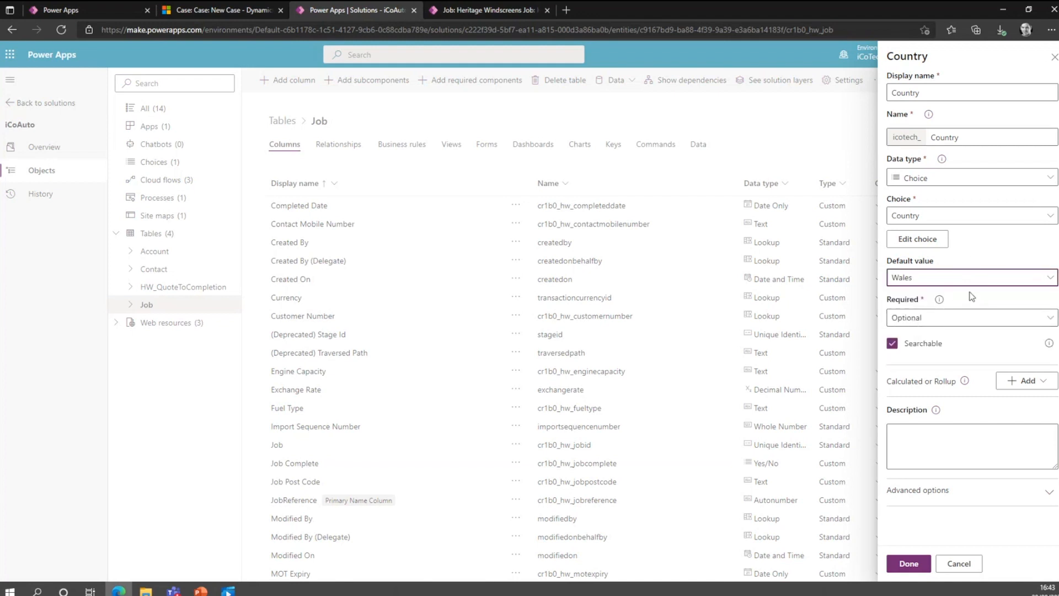
{"action": "left_click", "coordinate": [1038, 489]}
{"action": "scroll", "coordinate": [1026, 489], "scroll_direction": "down", "scroll_amount": 2}
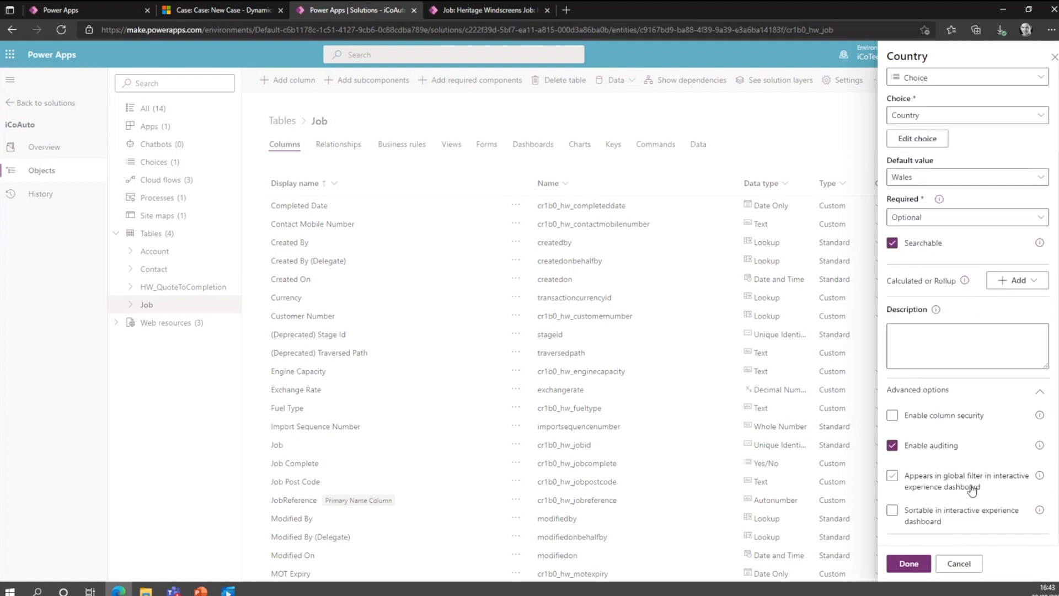
{"action": "left_click", "coordinate": [906, 564]}
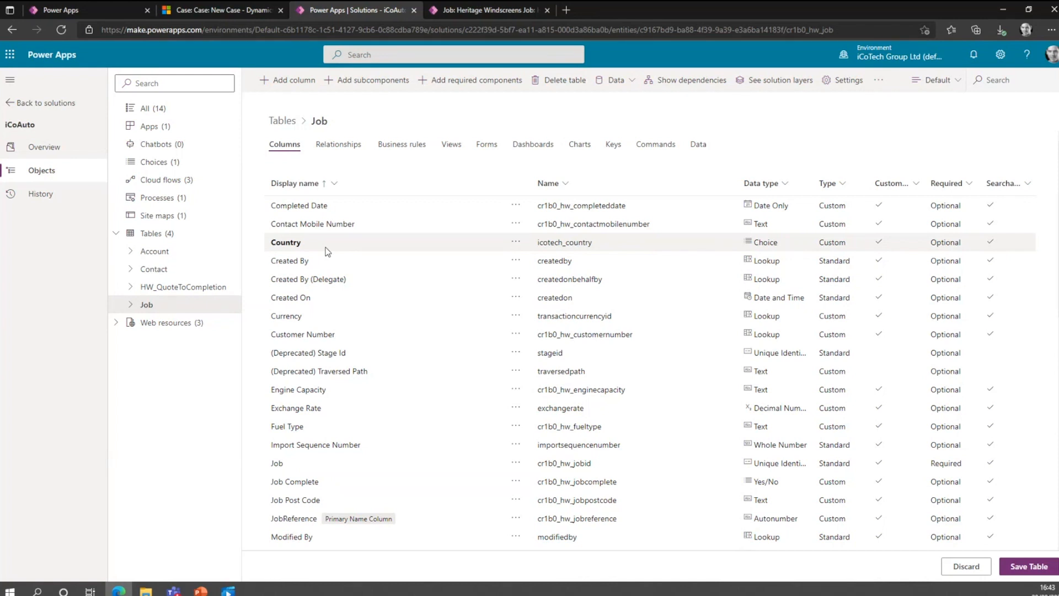
{"action": "left_click", "coordinate": [1026, 567]}
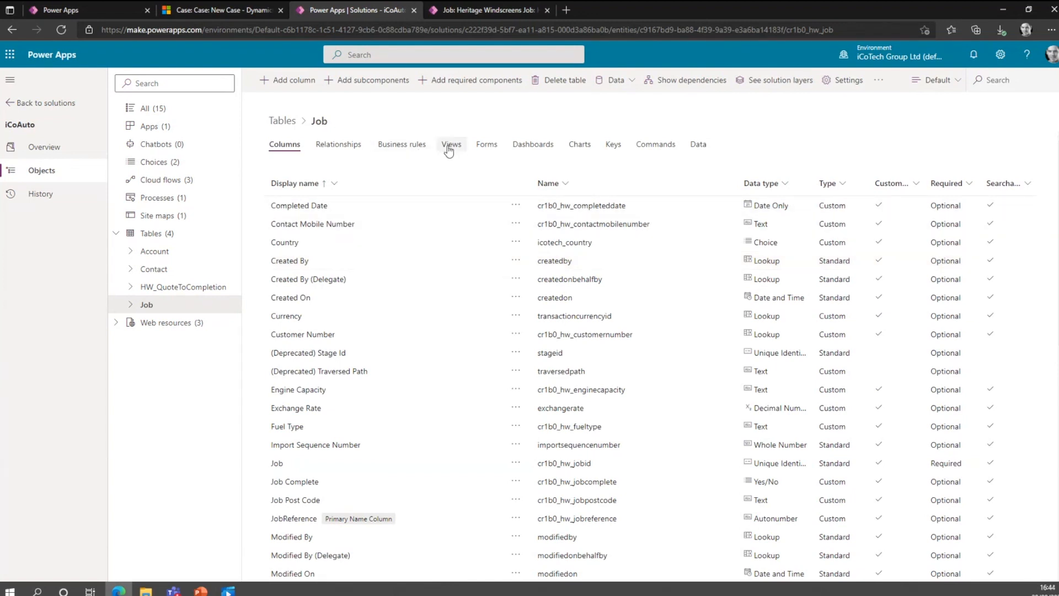
Compare the Job table's forms with the live job record and open the Heritage Windscreens Job main form for editing.
{"action": "left_click", "coordinate": [484, 146]}
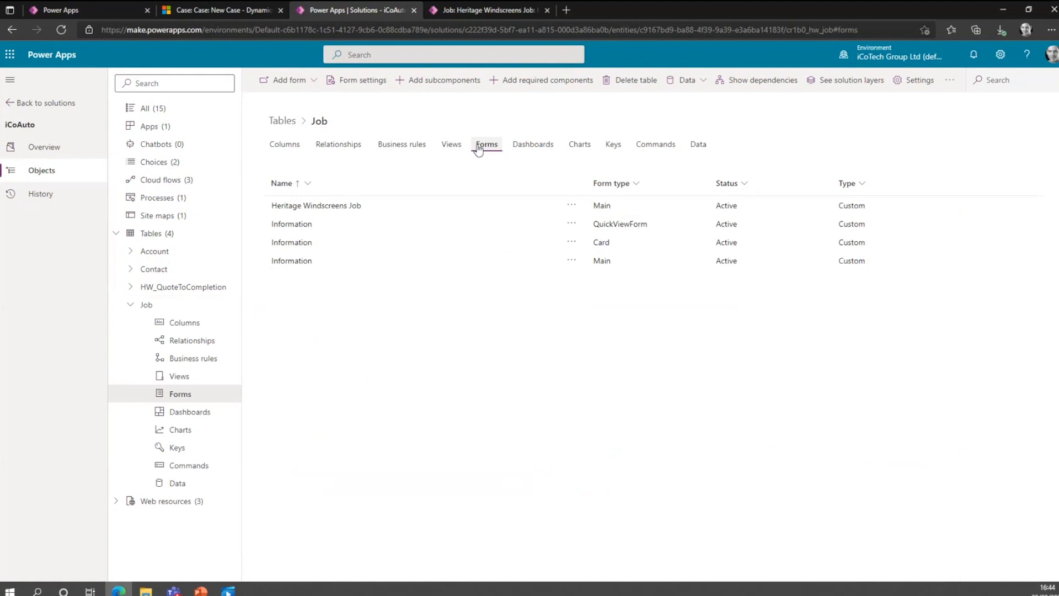
{"action": "left_click", "coordinate": [486, 8]}
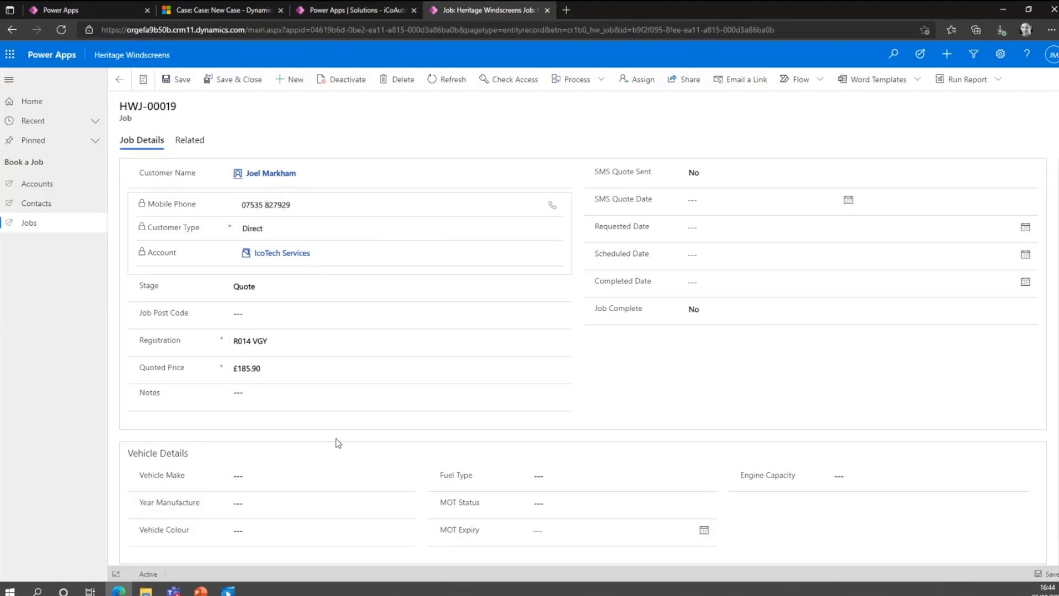
{"action": "left_click", "coordinate": [341, 12]}
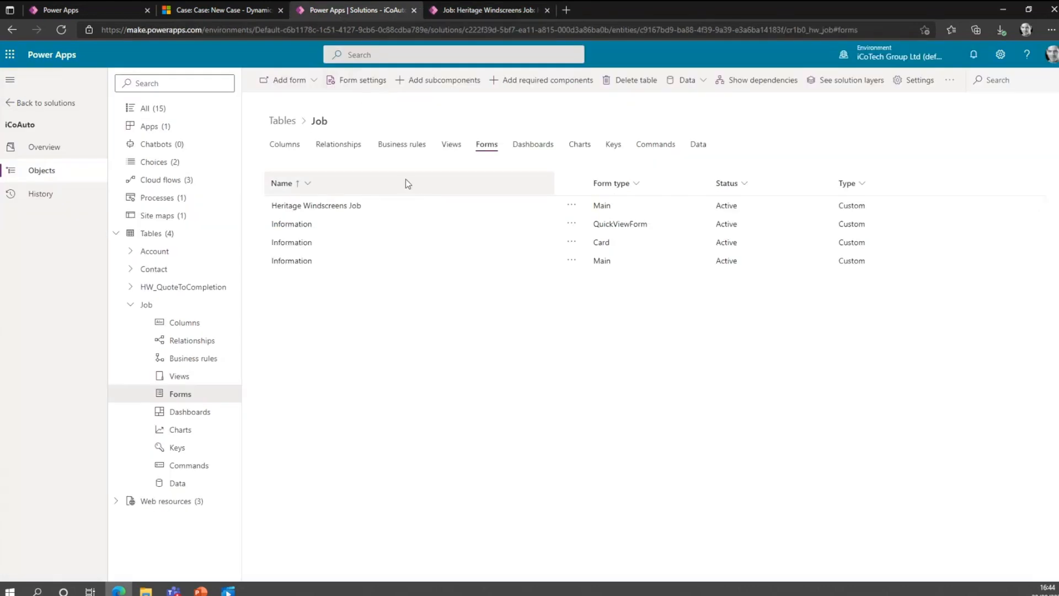
{"action": "left_click", "coordinate": [476, 11]}
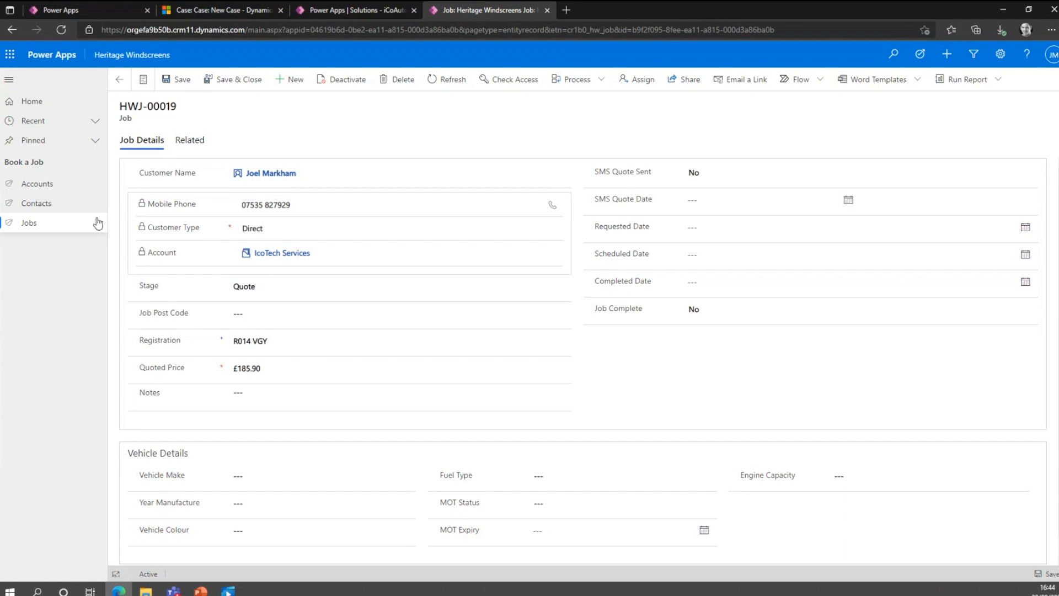
{"action": "left_click", "coordinate": [366, 11]}
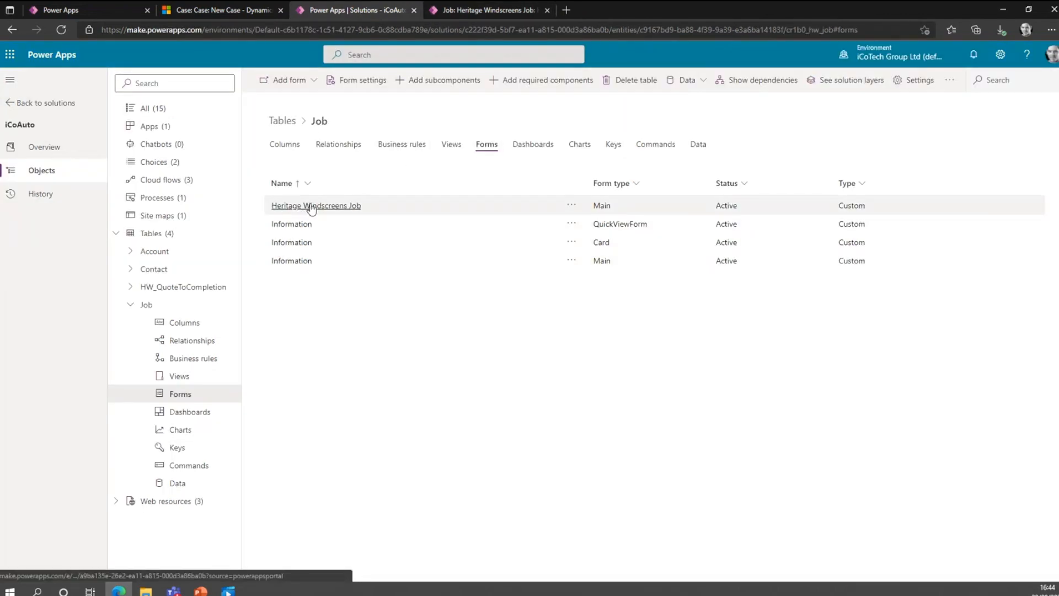
{"action": "left_click", "coordinate": [331, 207]}
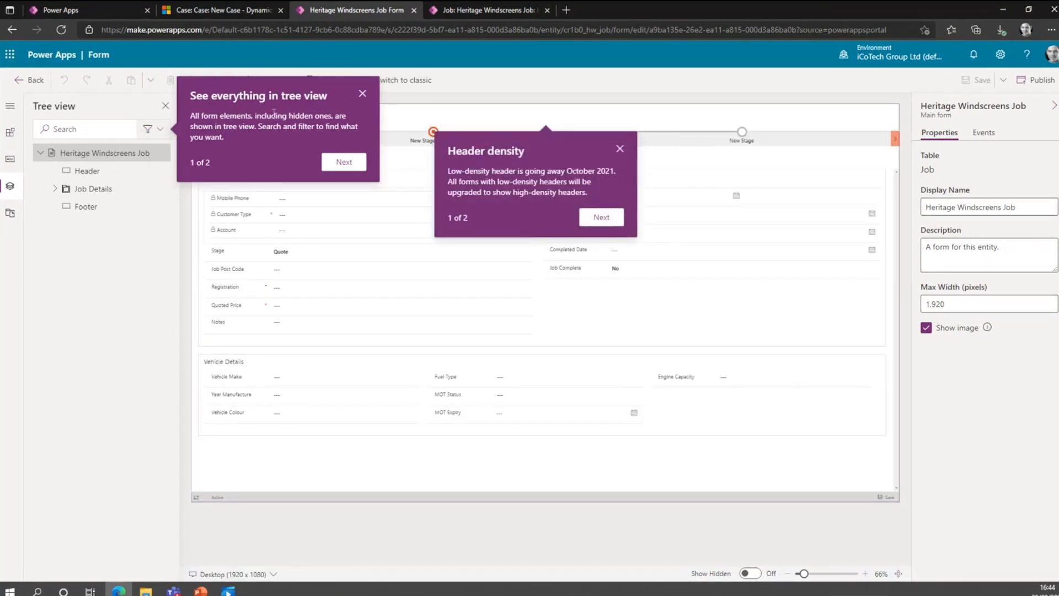
Dismiss the form editor's introductory tips and compare the form layout with the live job record.
{"action": "left_click", "coordinate": [343, 164]}
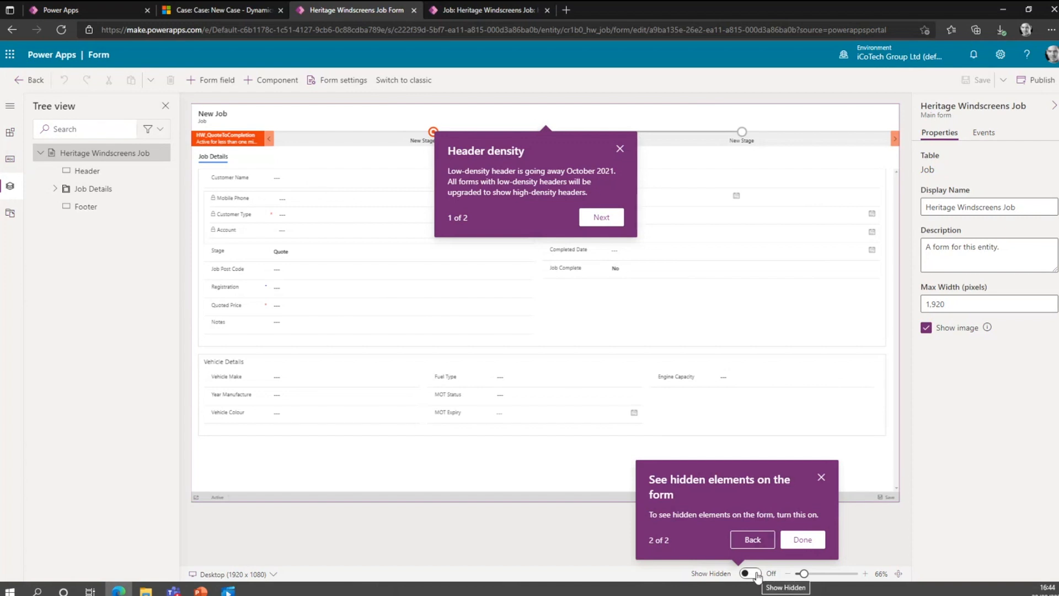
{"action": "left_click", "coordinate": [821, 478]}
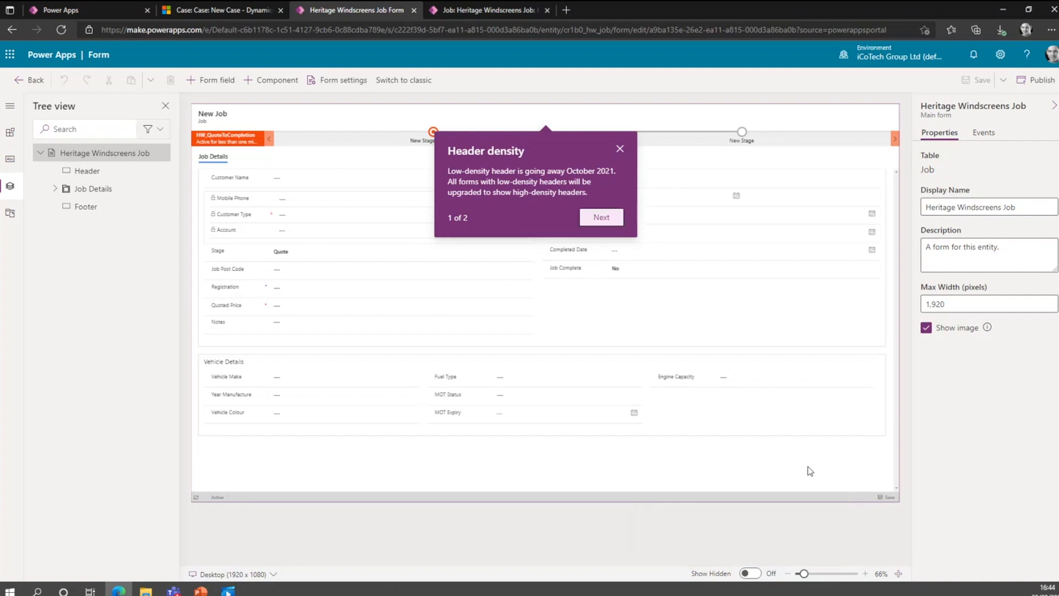
{"action": "left_click", "coordinate": [617, 150]}
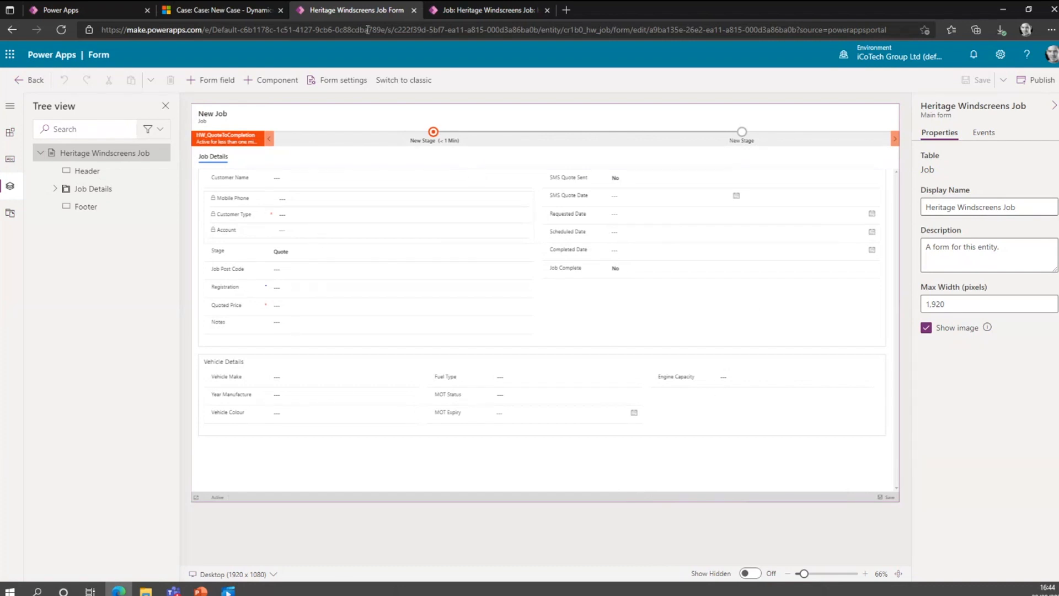
{"action": "left_click", "coordinate": [474, 10]}
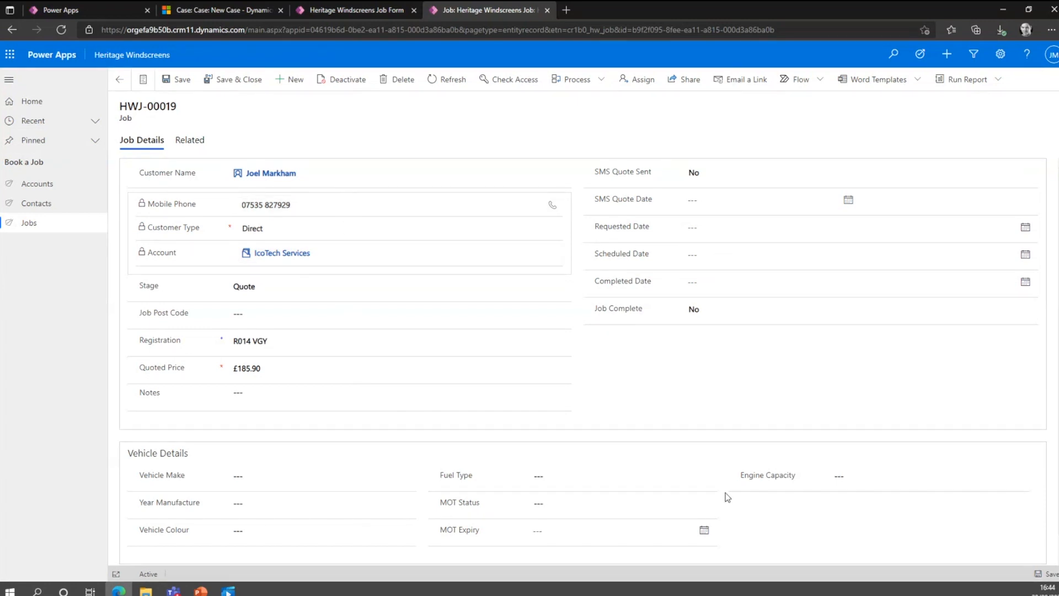
Add the unused Country column below Job Complete on the Heritage Windscreens Job form and save the form.
{"action": "left_click", "coordinate": [371, 14]}
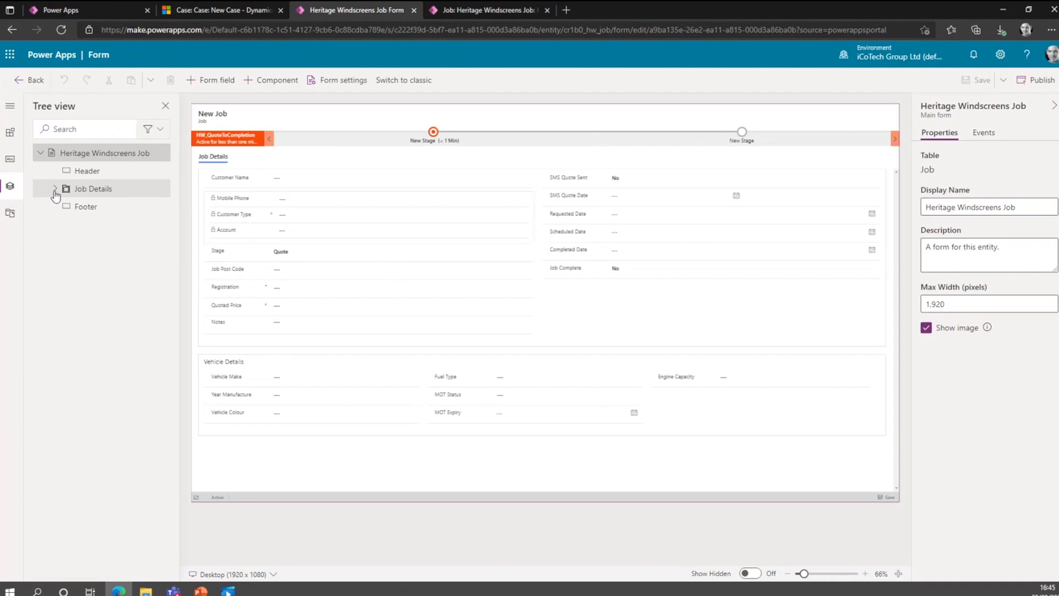
{"action": "left_click", "coordinate": [9, 161]}
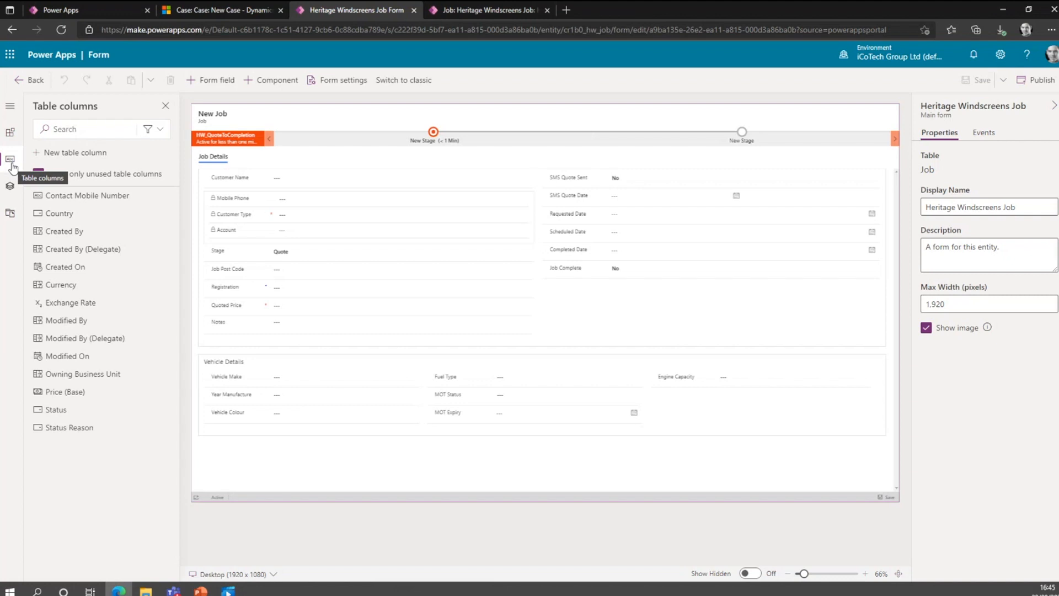
{"action": "mouse_move", "coordinate": [71, 217]}
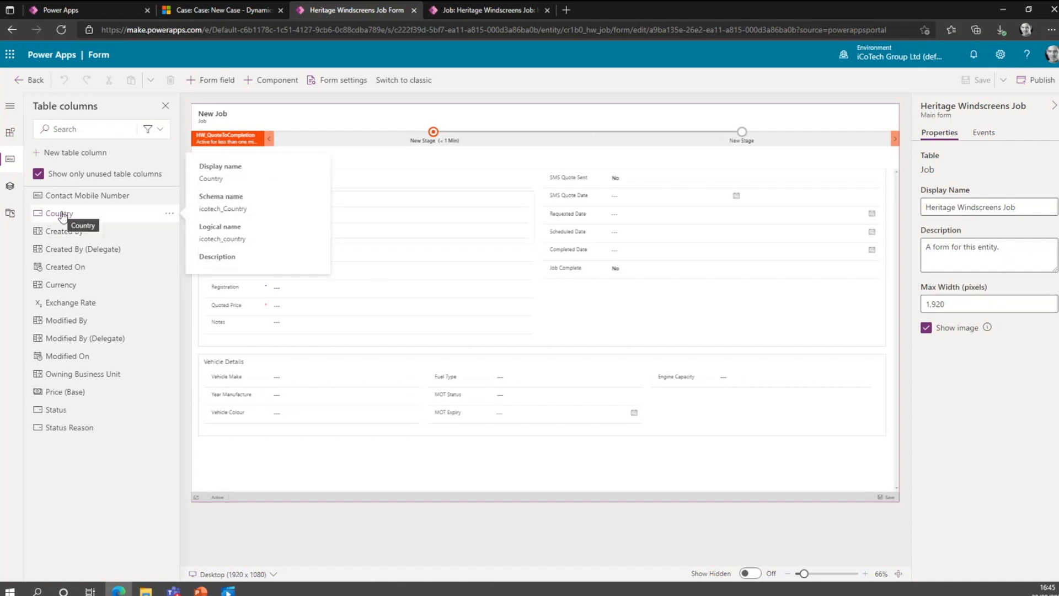
{"action": "left_click_drag", "start_coordinate": [61, 217], "coordinate": [674, 283]}
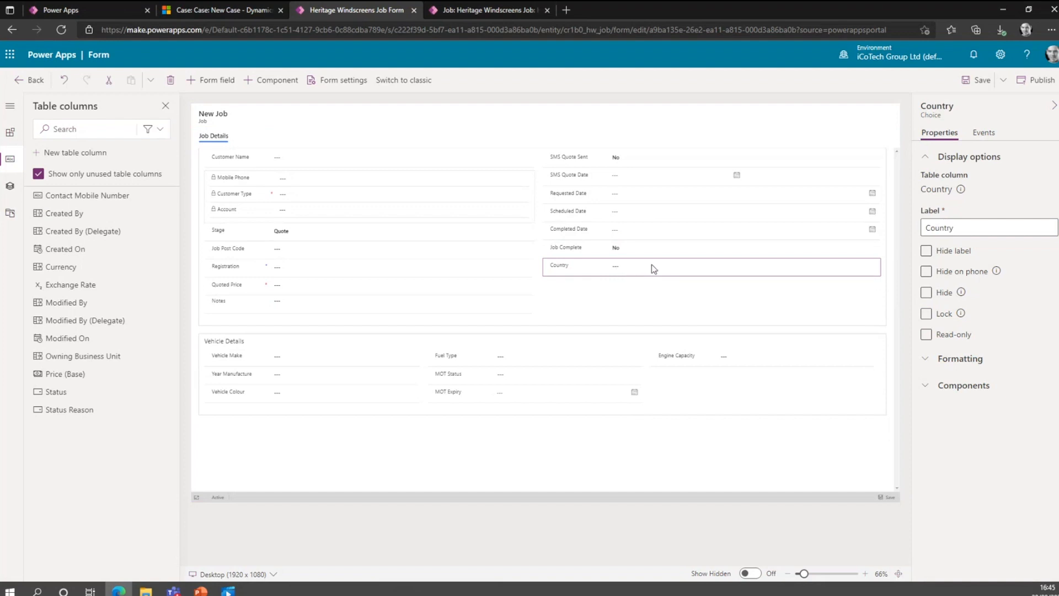
{"action": "left_click", "coordinate": [971, 79]}
Reopen the job record from the live Jobs list to check whether it has the Country field.
{"action": "left_click", "coordinate": [479, 10]}
{"action": "left_click", "coordinate": [71, 225]}
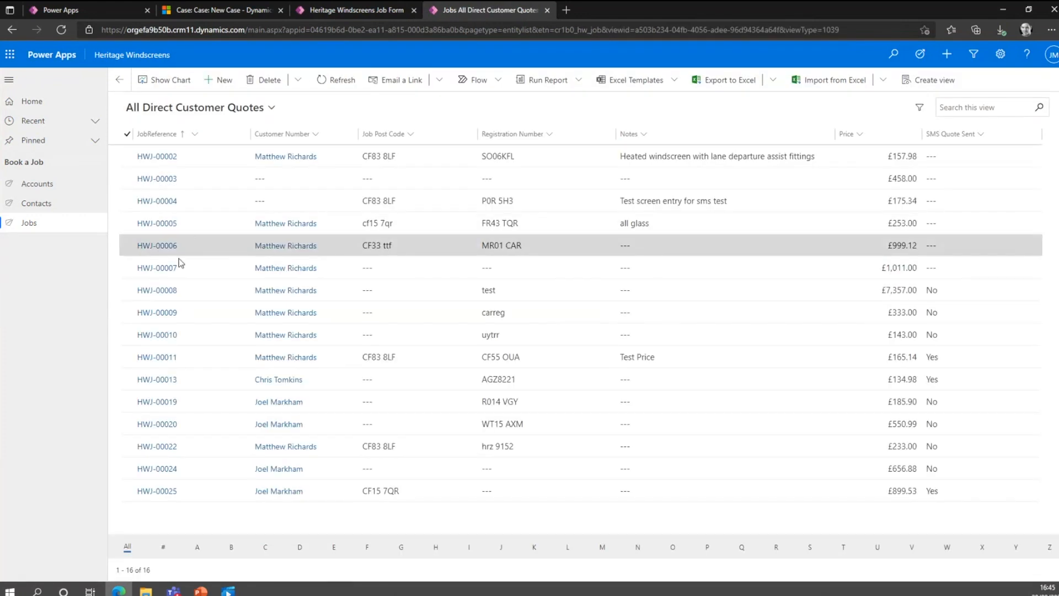
{"action": "double_click", "coordinate": [187, 406]}
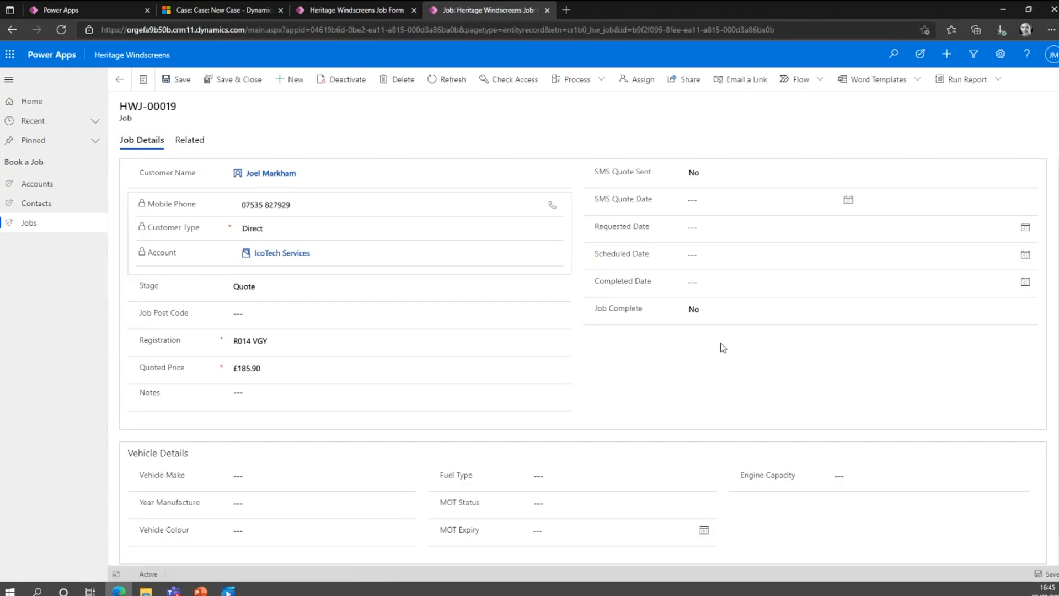
Publish the job form and reopen the job record from the refreshed live Jobs list.
{"action": "left_click", "coordinate": [345, 10]}
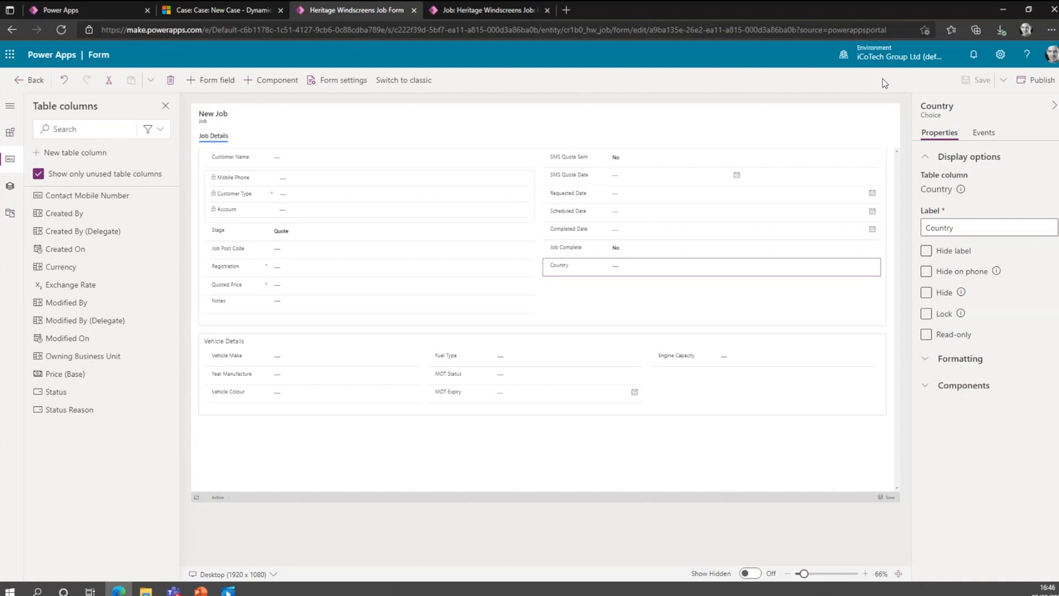
{"action": "left_click", "coordinate": [1040, 81]}
{"action": "left_click", "coordinate": [478, 13]}
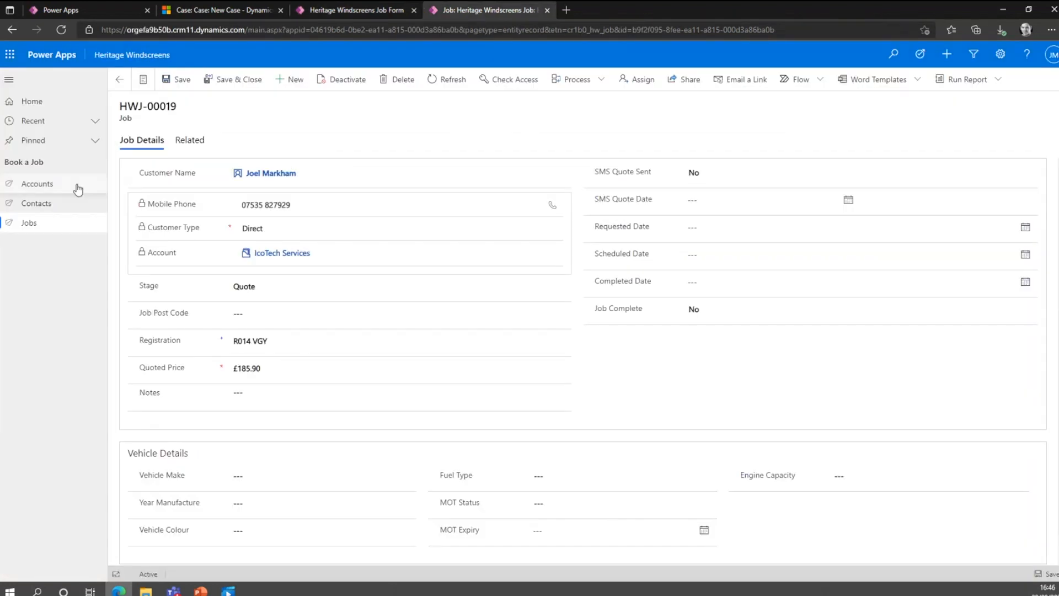
{"action": "left_click", "coordinate": [54, 224]}
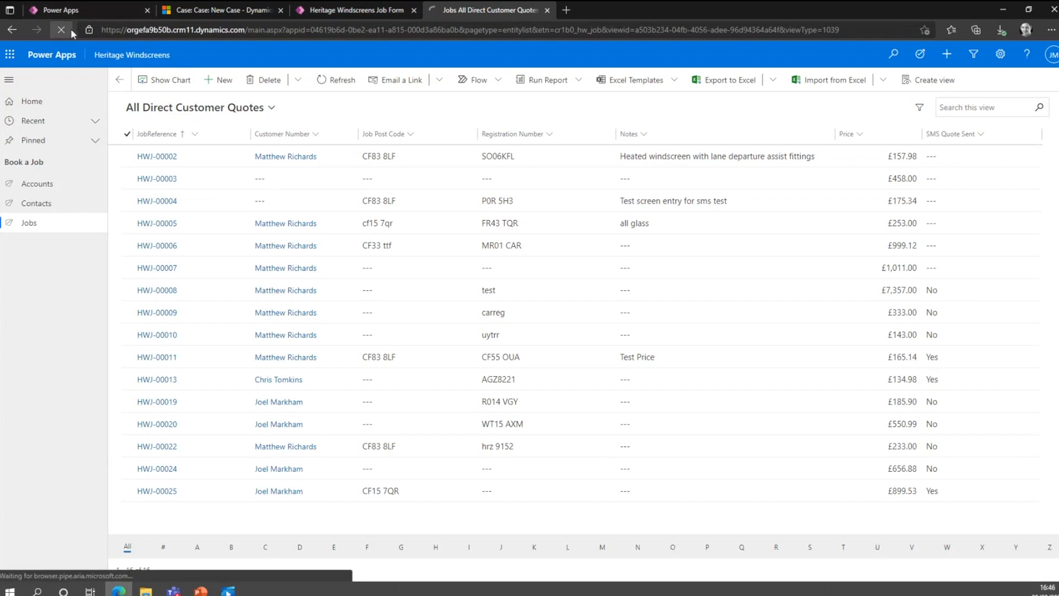
{"action": "left_click", "coordinate": [64, 29]}
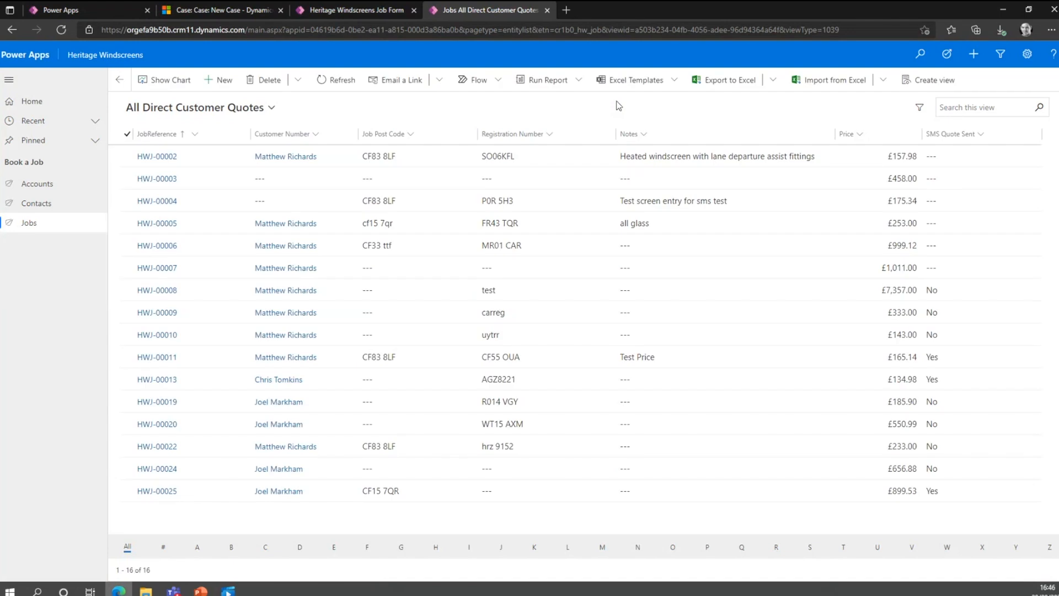
{"action": "left_click", "coordinate": [150, 401]}
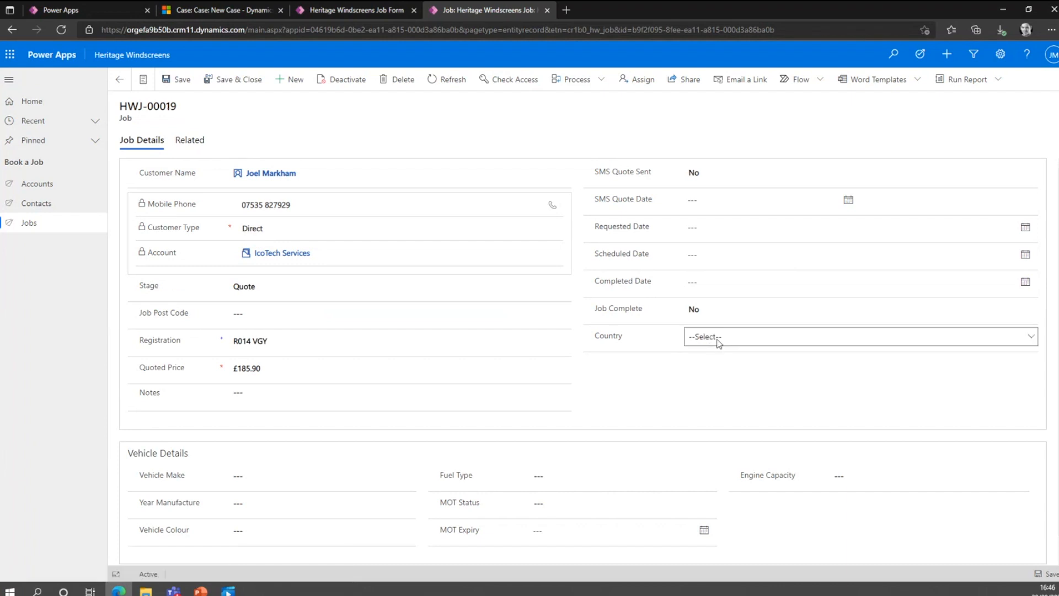
Try Wales as the job's Country, reset the field to --Select--, and save and close the record.
{"action": "left_click", "coordinate": [718, 342]}
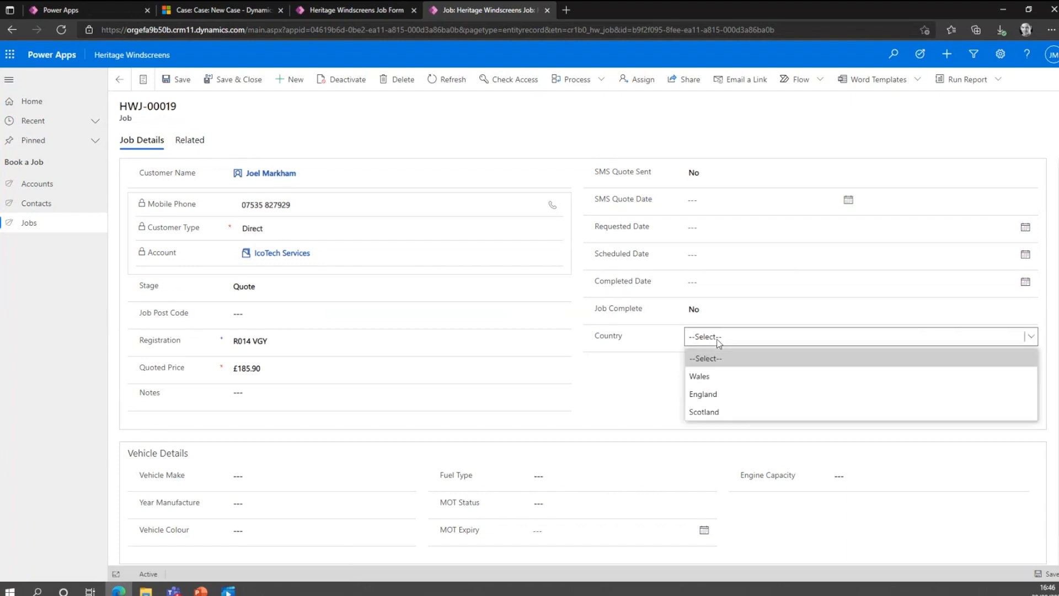
{"action": "left_click", "coordinate": [672, 367]}
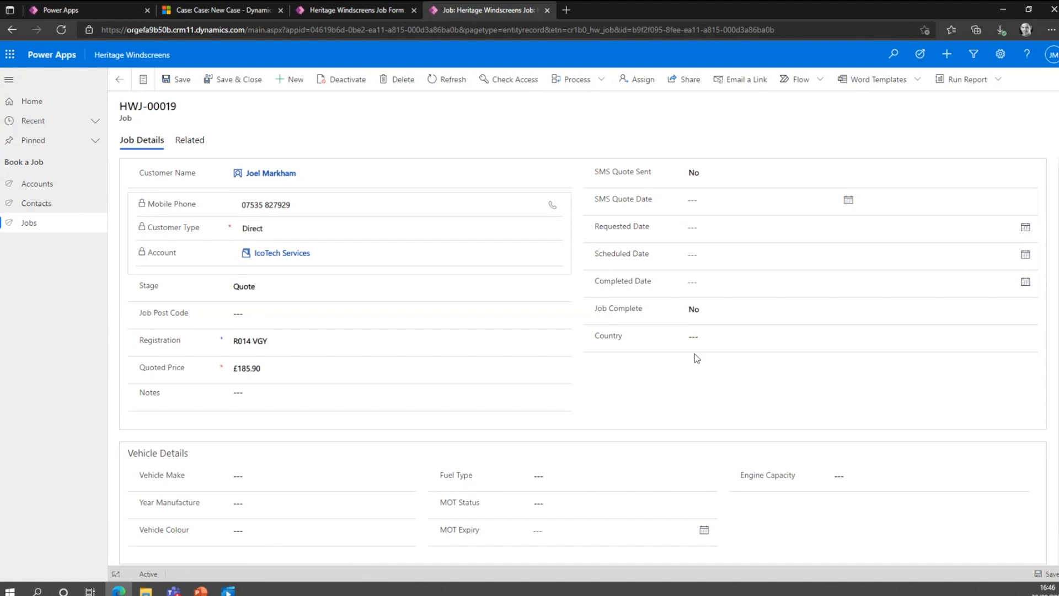
{"action": "left_click", "coordinate": [712, 338]}
{"action": "left_click", "coordinate": [709, 374]}
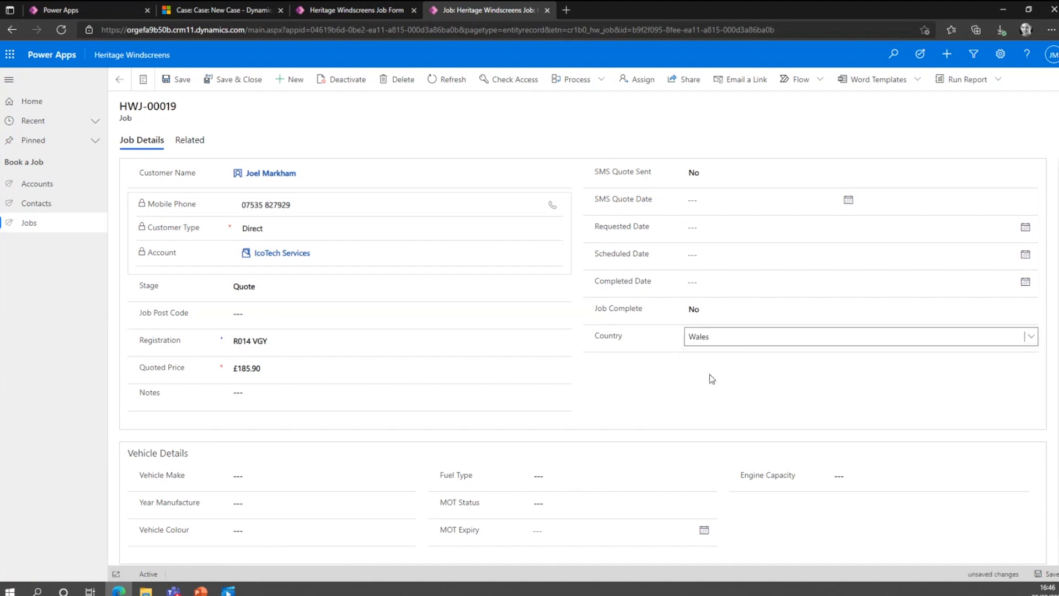
{"action": "left_click", "coordinate": [736, 341]}
{"action": "left_click", "coordinate": [734, 358]}
{"action": "left_click", "coordinate": [231, 80]}
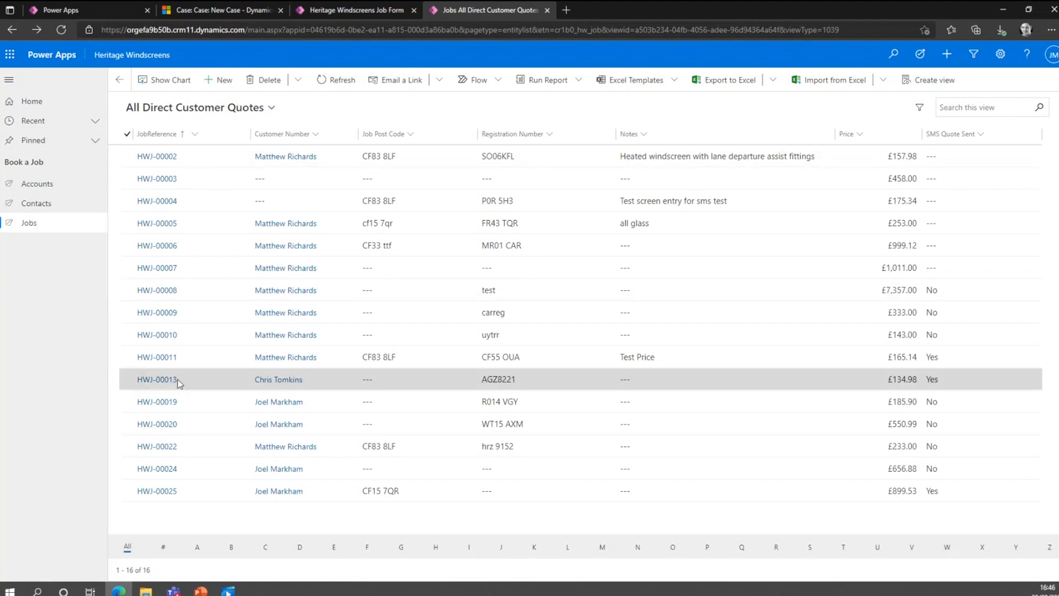
Reopen the same job record and compare its Country field with the form layout in the editor.
{"action": "left_click", "coordinate": [184, 401]}
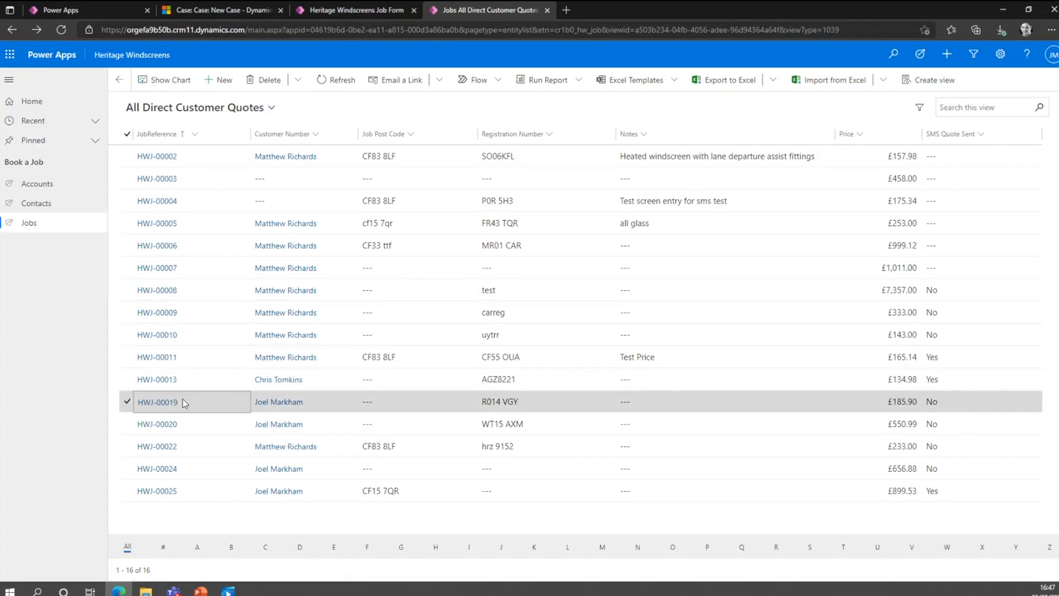
{"action": "double_click", "coordinate": [183, 402]}
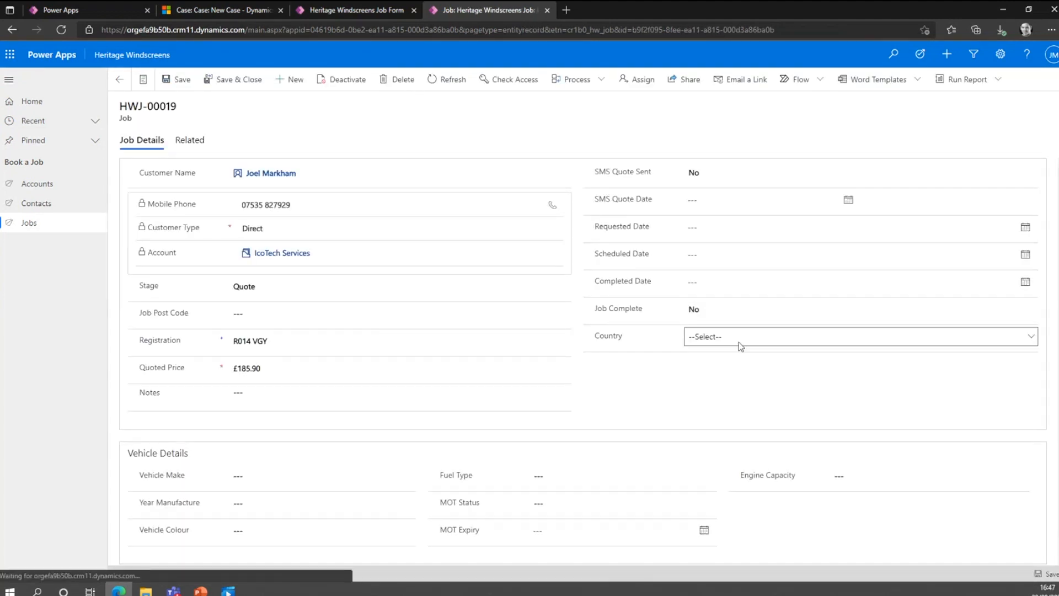
{"action": "left_click", "coordinate": [363, 10]}
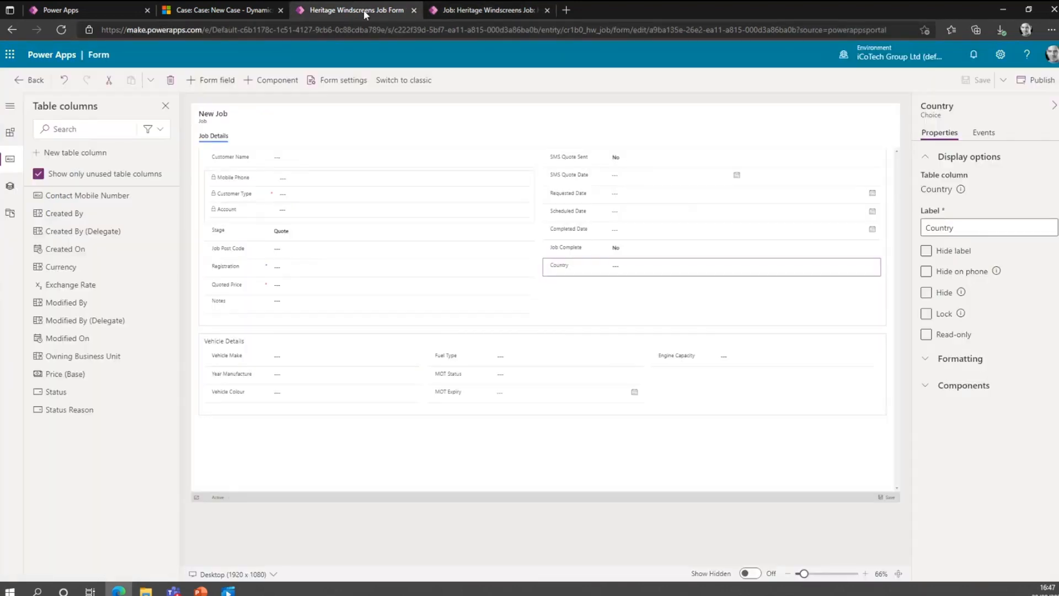
{"action": "left_click", "coordinate": [465, 11]}
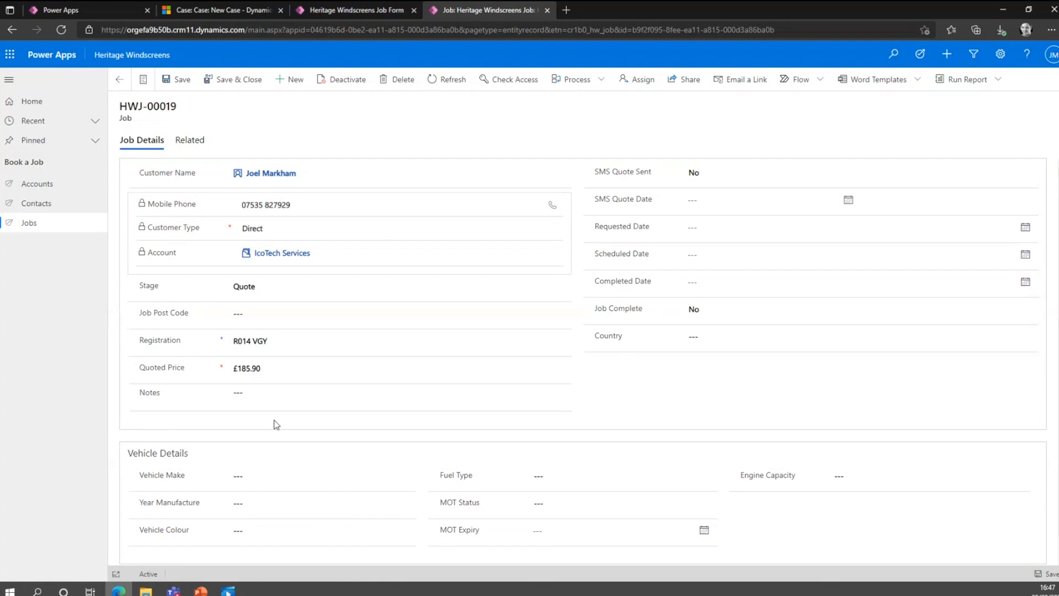
Look through the app's Contacts list with its import options and the Accounts list, and return to Jobs.
{"action": "left_click", "coordinate": [58, 209]}
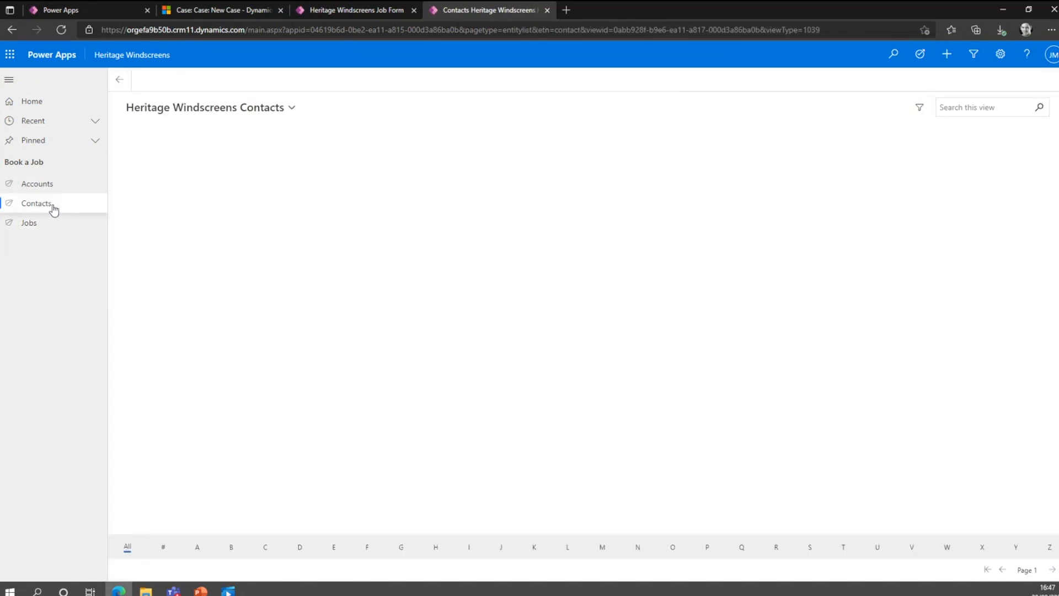
{"action": "left_click", "coordinate": [882, 80]}
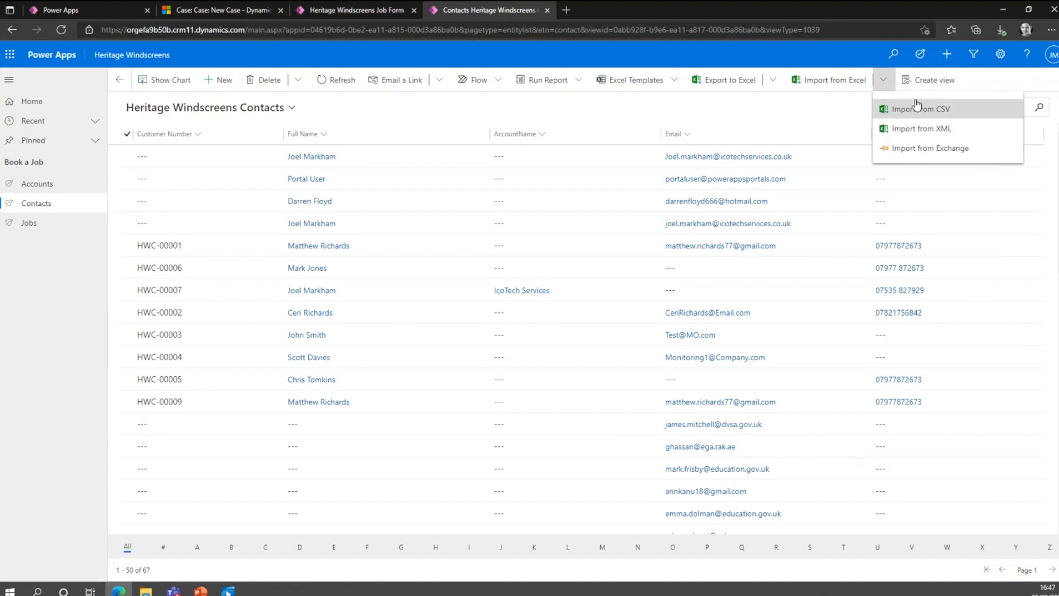
{"action": "left_click", "coordinate": [746, 106]}
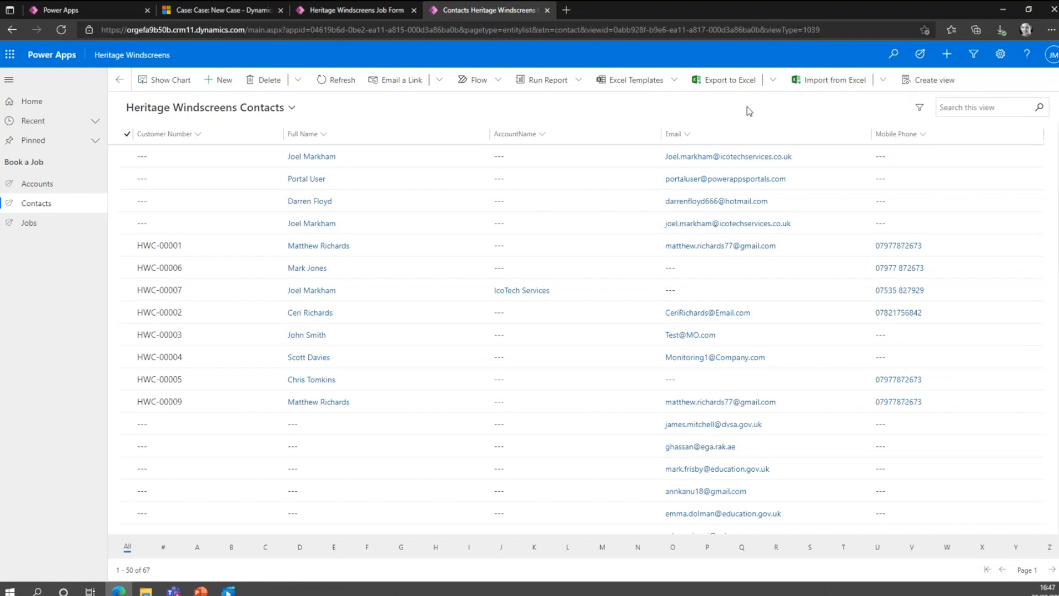
{"action": "left_click", "coordinate": [55, 183]}
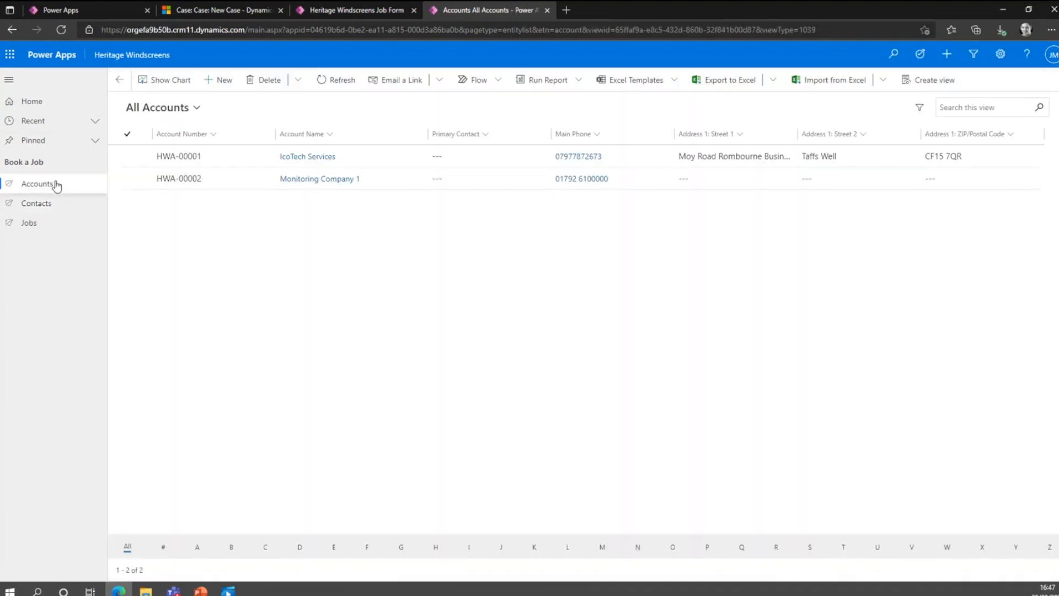
{"action": "left_click", "coordinate": [55, 229]}
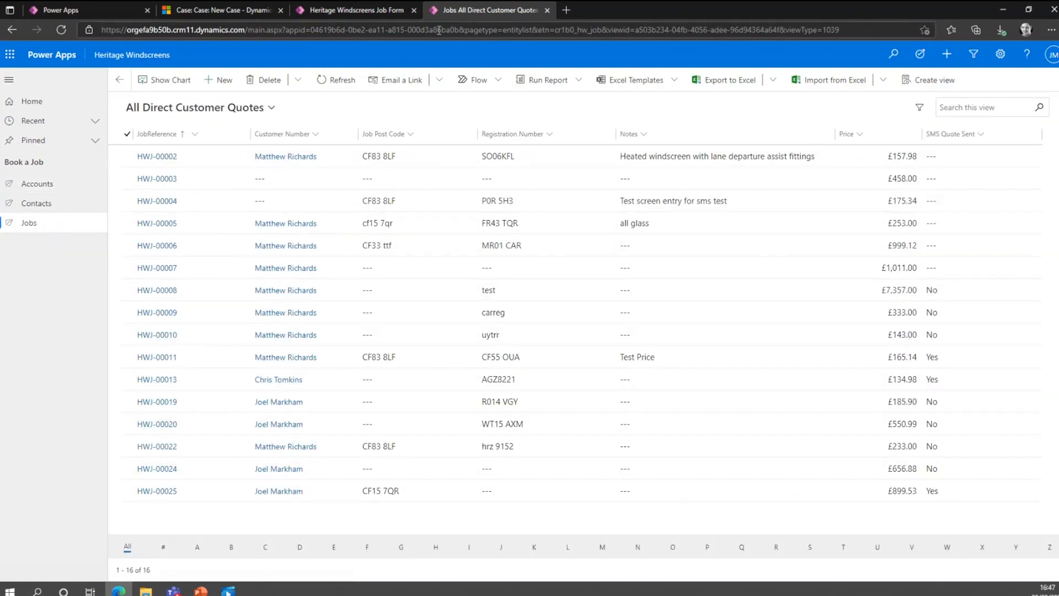
Leave the form editor and review the Country column's settings in the Job table without changing them.
{"action": "left_click", "coordinate": [381, 9]}
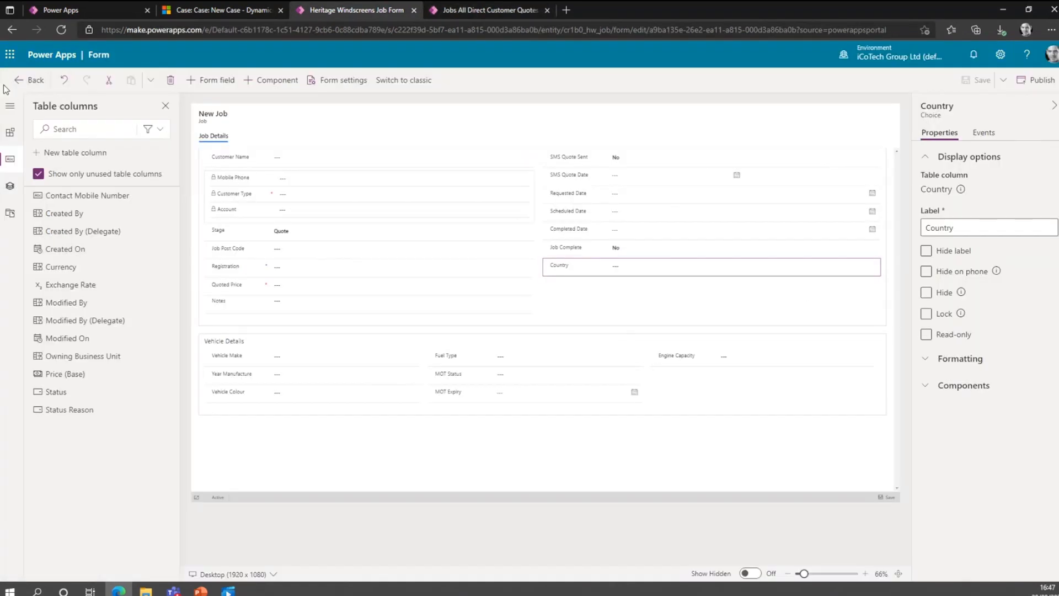
{"action": "left_click", "coordinate": [21, 82]}
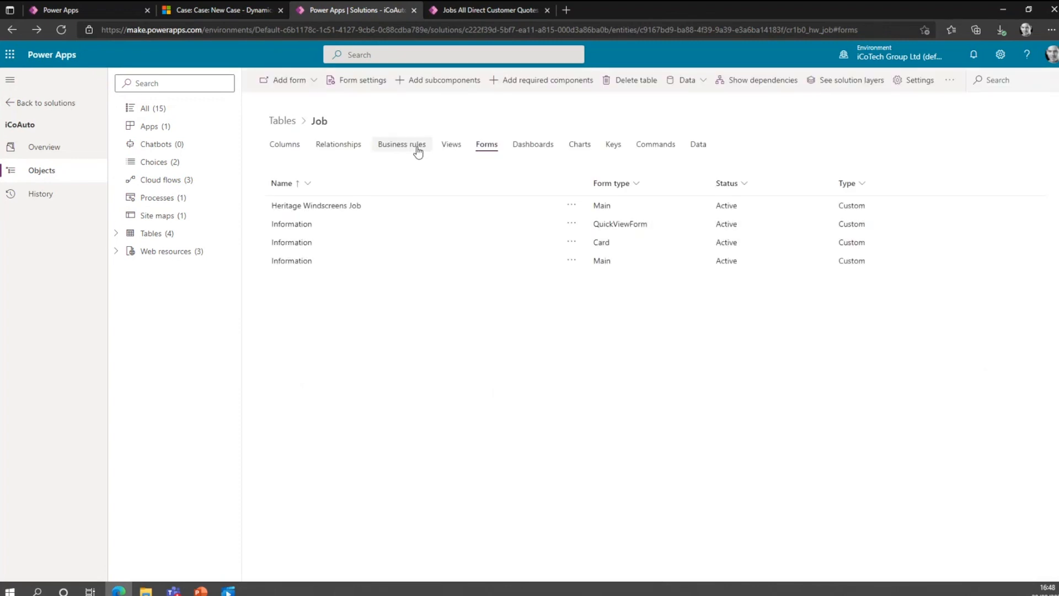
{"action": "left_click", "coordinate": [293, 149]}
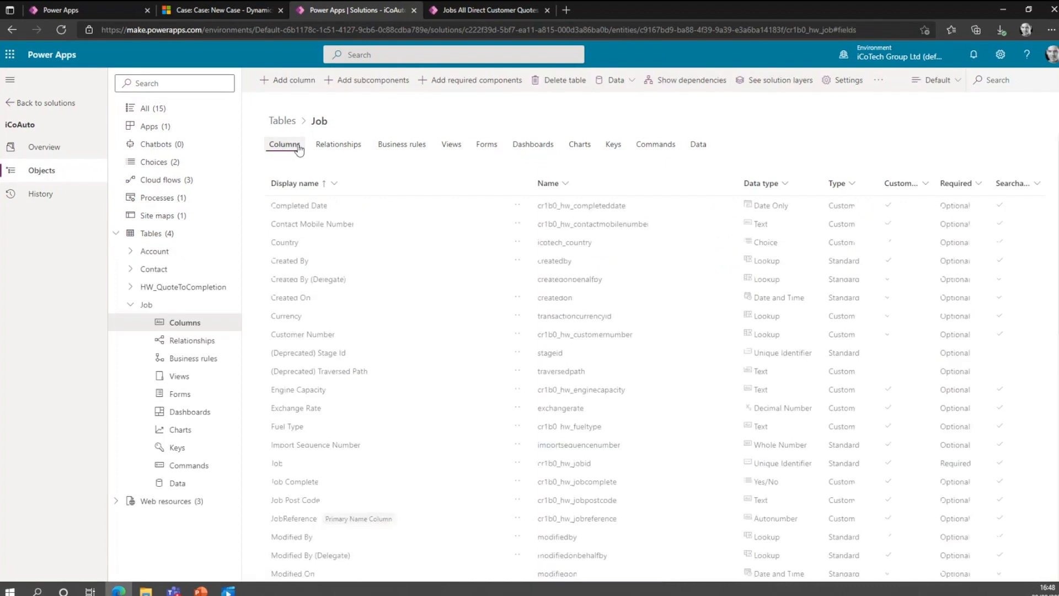
{"action": "left_click", "coordinate": [291, 247]}
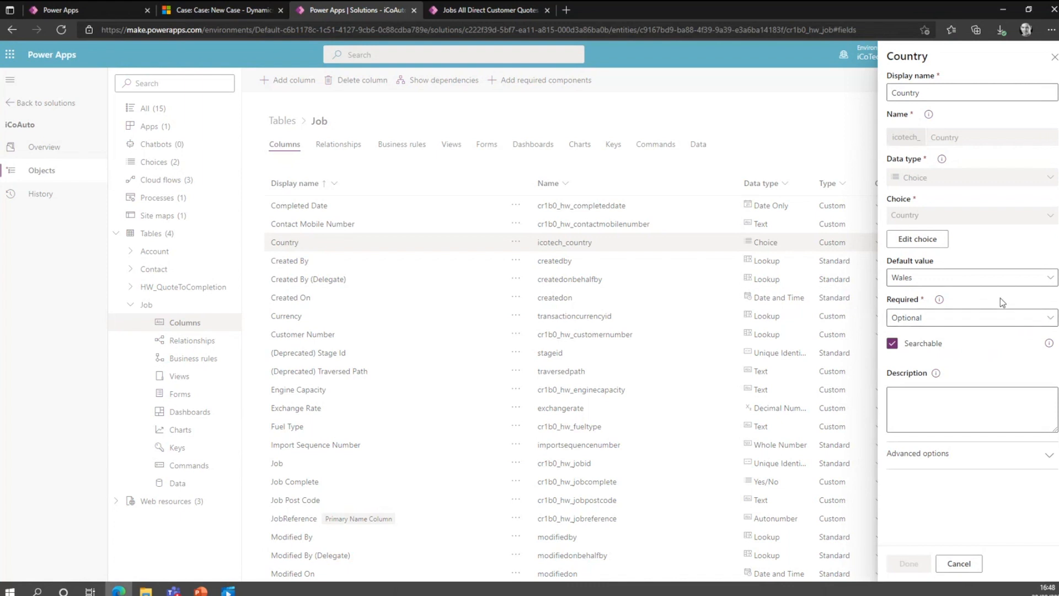
{"action": "left_click", "coordinate": [959, 563]}
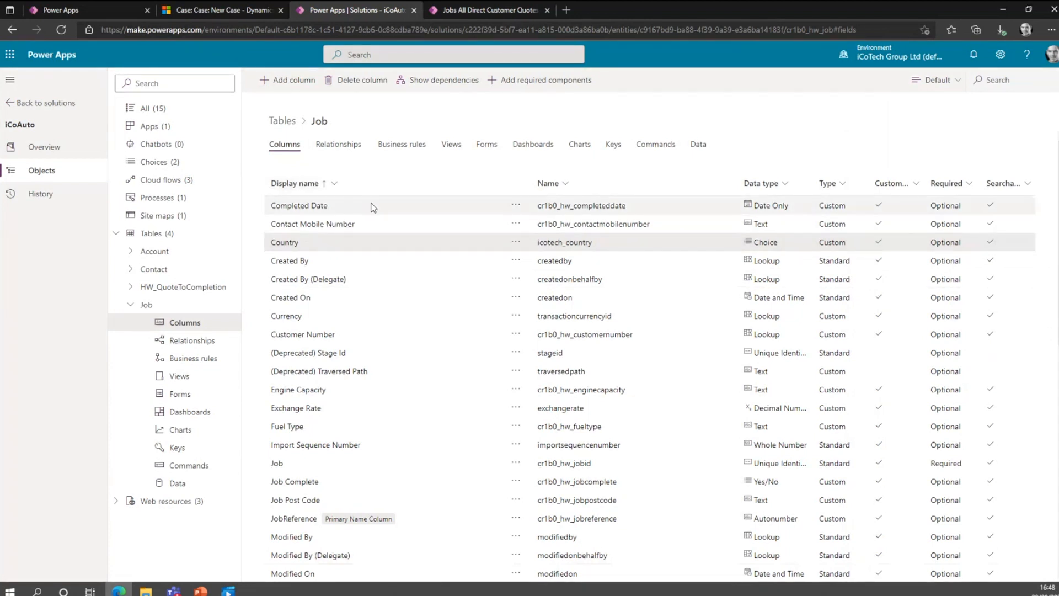
Compare the Job table's views with the live job list and open the All Direct Customer Quotes view for editing.
{"action": "left_click", "coordinate": [459, 150]}
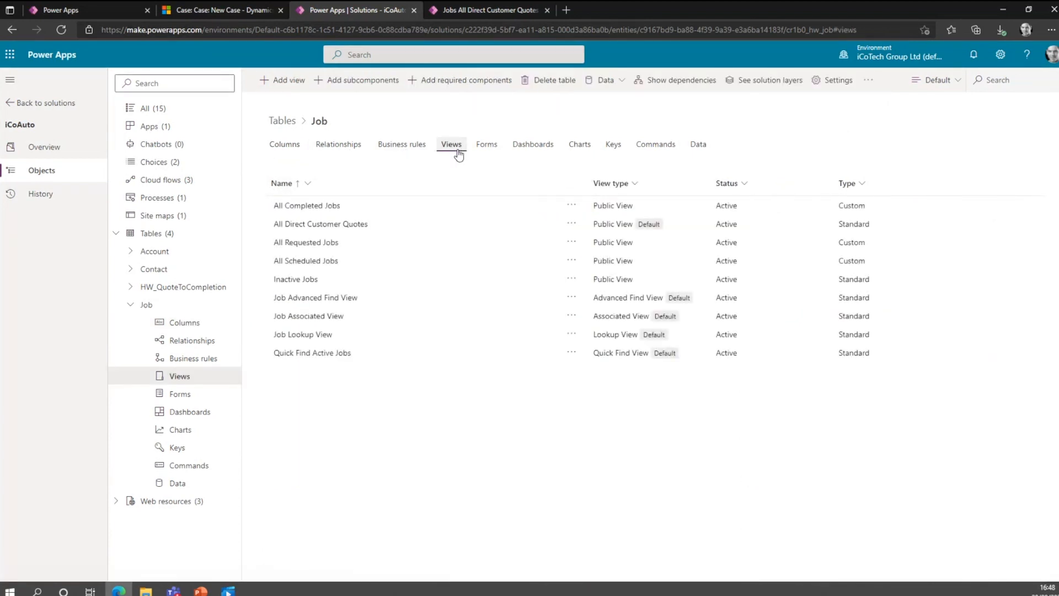
{"action": "left_click", "coordinate": [478, 7]}
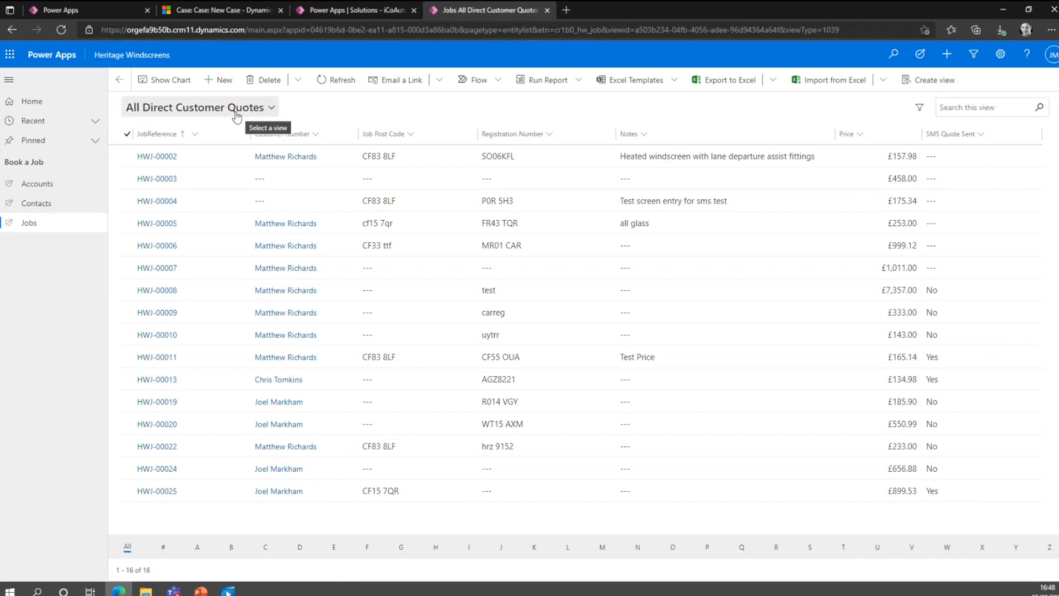
{"action": "left_click", "coordinate": [363, 9]}
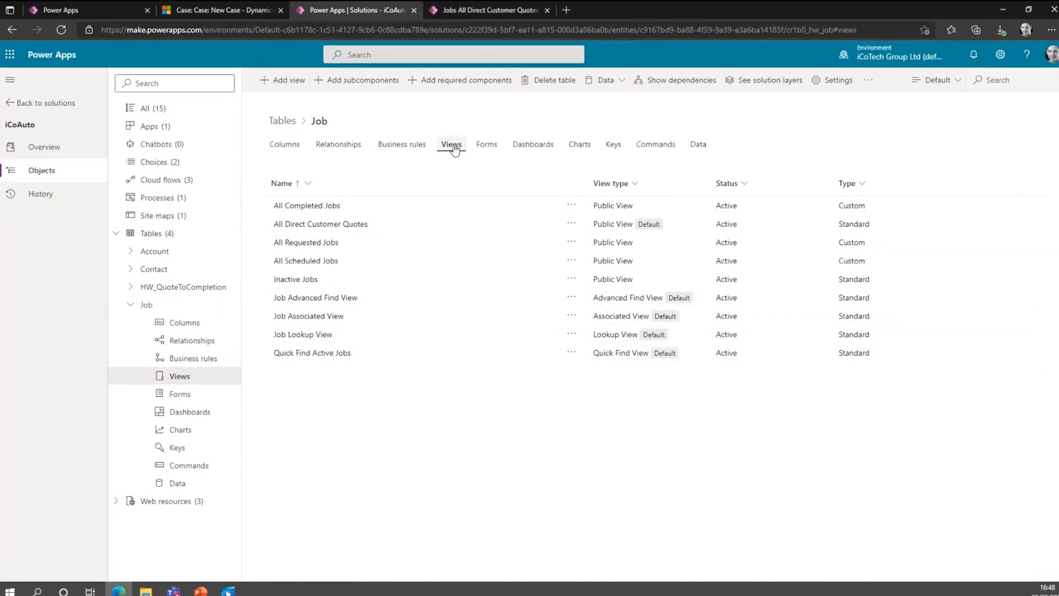
{"action": "left_click", "coordinate": [330, 226]}
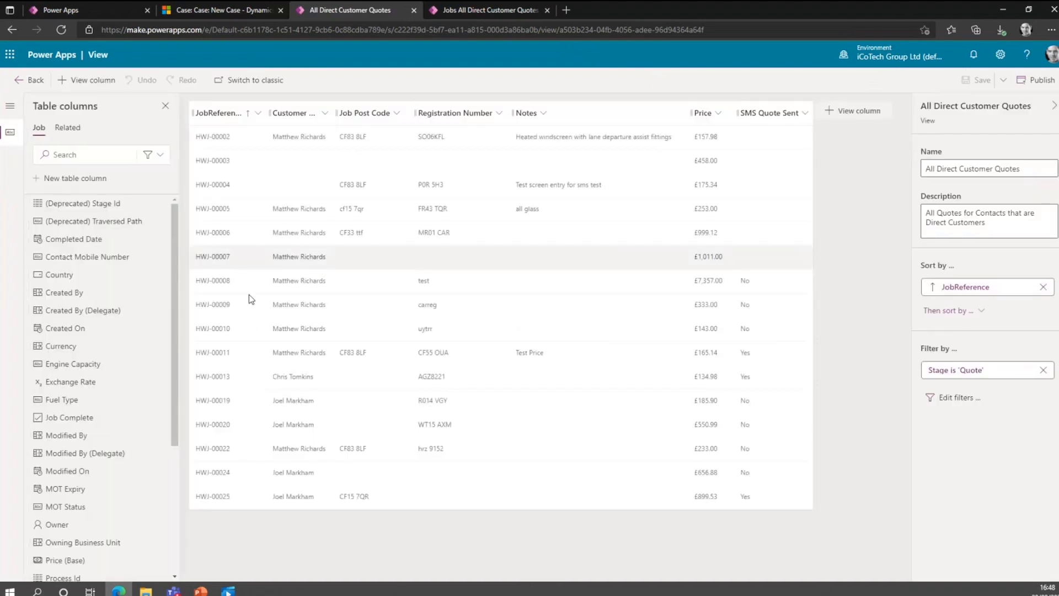
Add the Country column after SMS Quote Sent in the All Direct Customer Quotes view, and save and publish the view.
{"action": "mouse_move", "coordinate": [66, 277]}
{"action": "left_click_drag", "start_coordinate": [158, 279], "coordinate": [760, 120]}
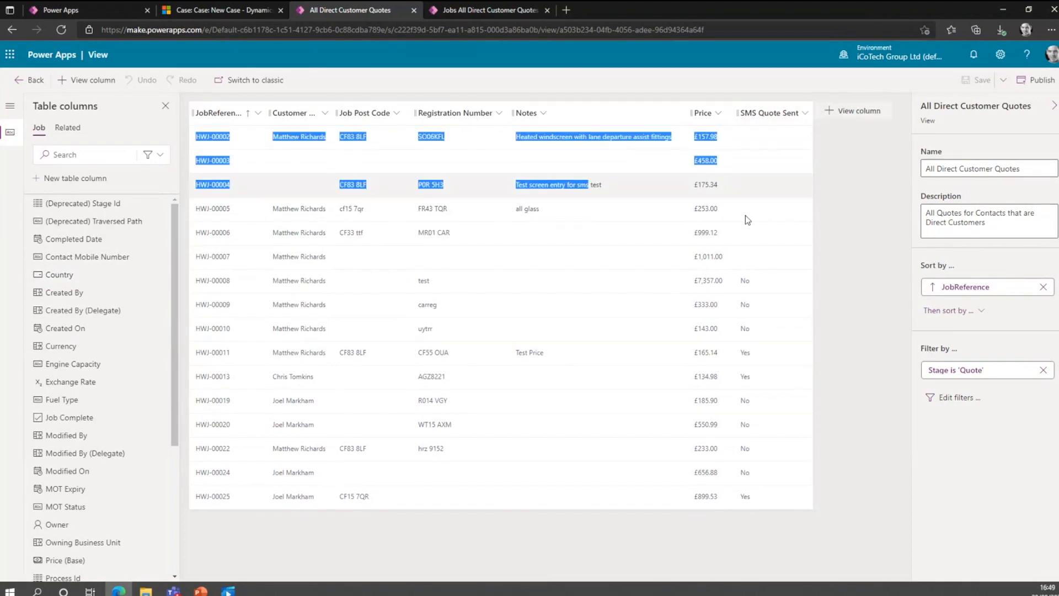
{"action": "left_click_drag", "start_coordinate": [60, 277], "coordinate": [812, 124]}
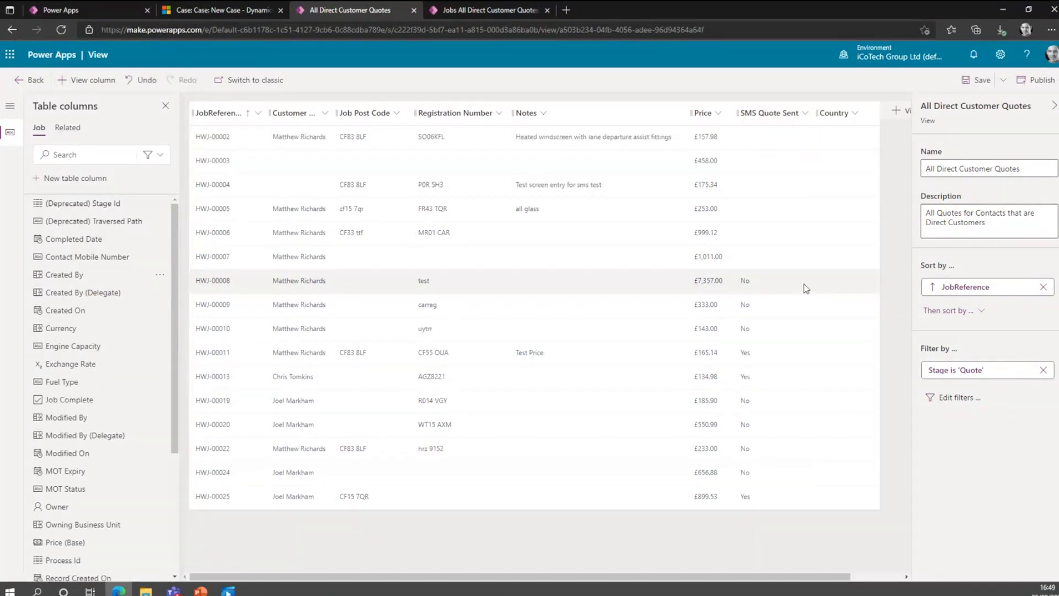
{"action": "left_click", "coordinate": [897, 112]}
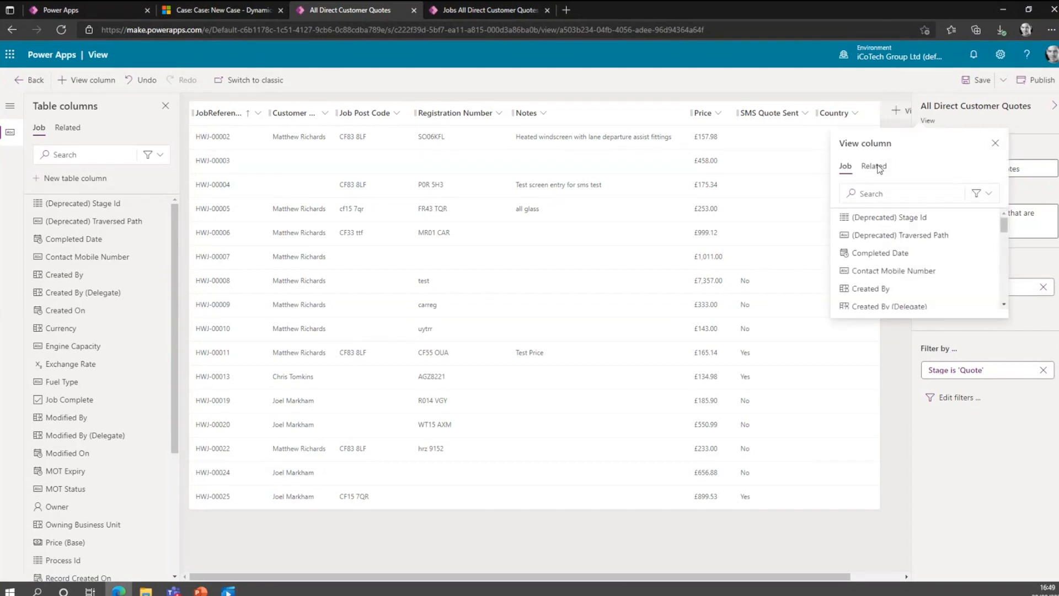
{"action": "left_click", "coordinate": [994, 142]}
{"action": "left_click", "coordinate": [987, 81]}
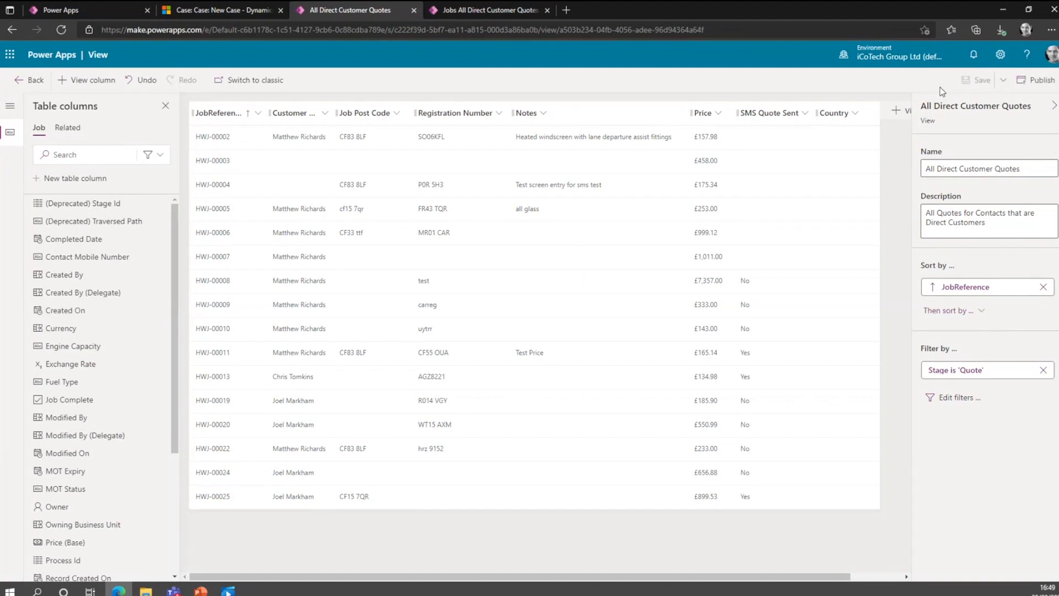
{"action": "left_click", "coordinate": [1037, 80]}
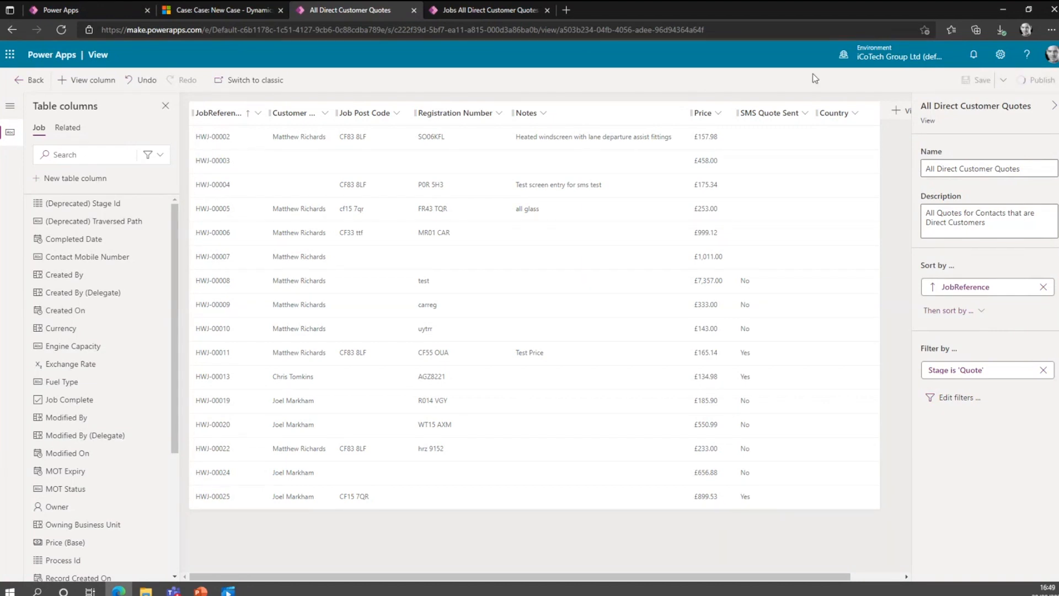